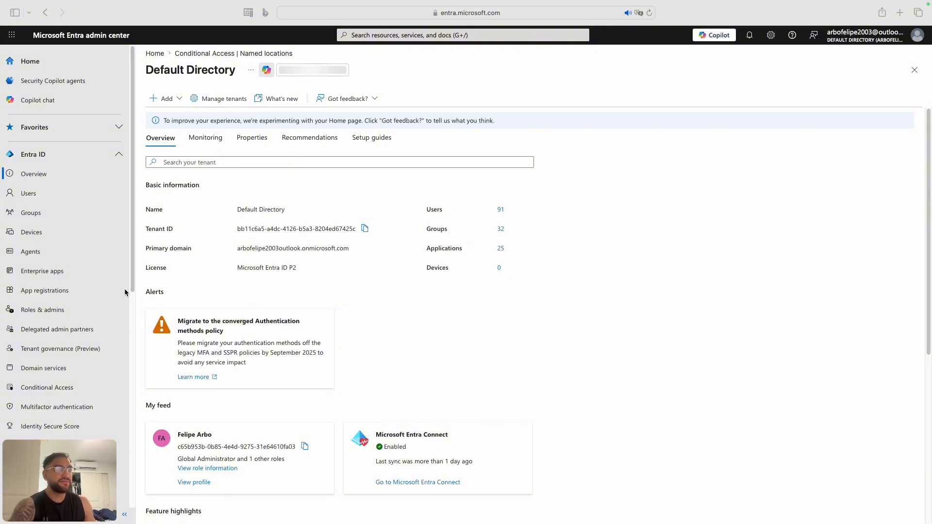
Open the Authentication methods policies under Entra ID to view the available sign-in methods.
{"action": "scroll", "coordinate": [96, 290], "scroll_direction": "down", "scroll_amount": 3}
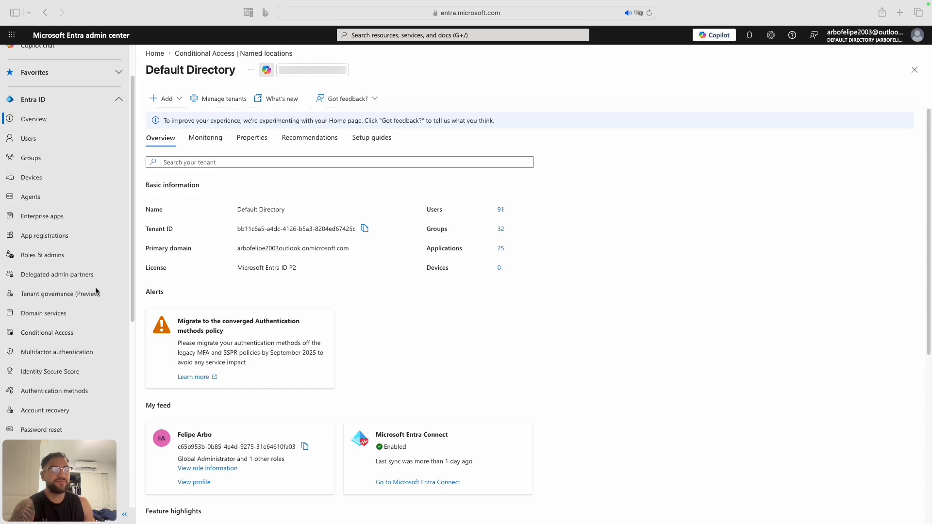
{"action": "right_click", "coordinate": [110, 310]}
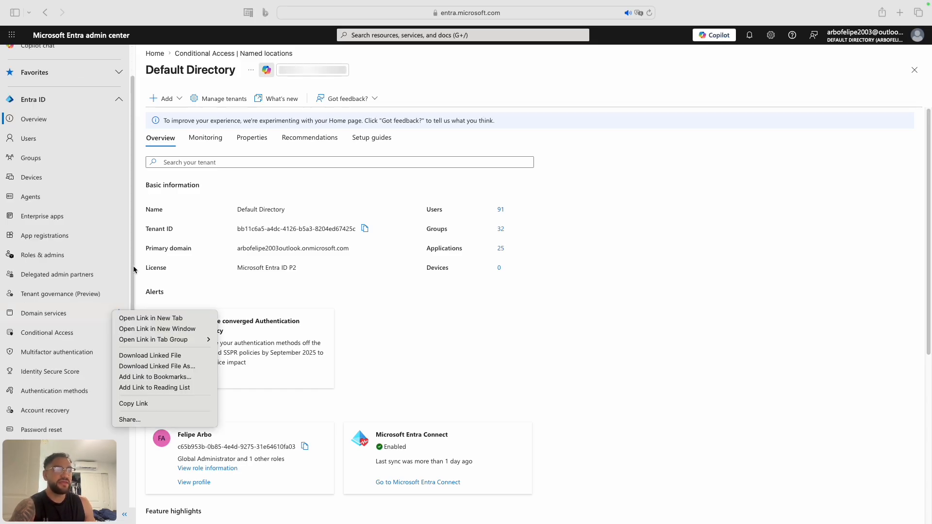
{"action": "left_click", "coordinate": [72, 309]}
{"action": "scroll", "coordinate": [58, 340], "scroll_direction": "down", "scroll_amount": 1}
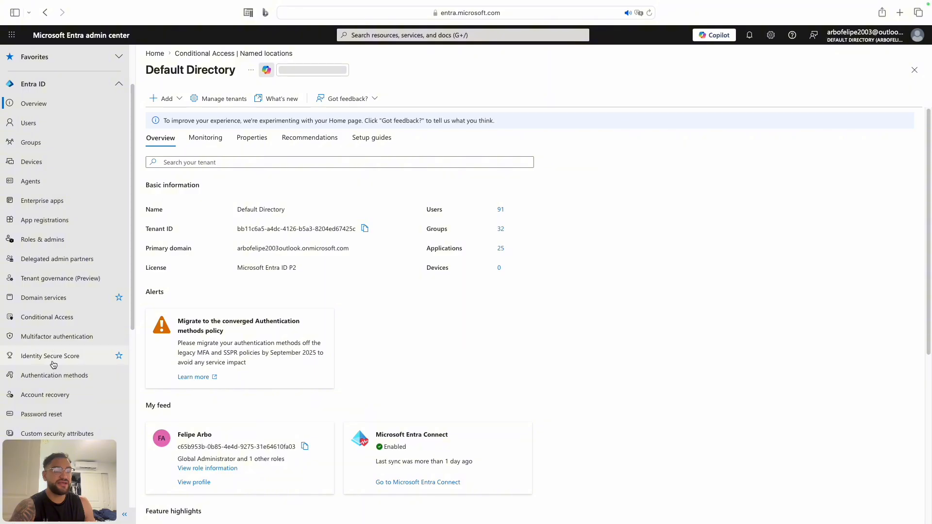
{"action": "left_click", "coordinate": [54, 377]}
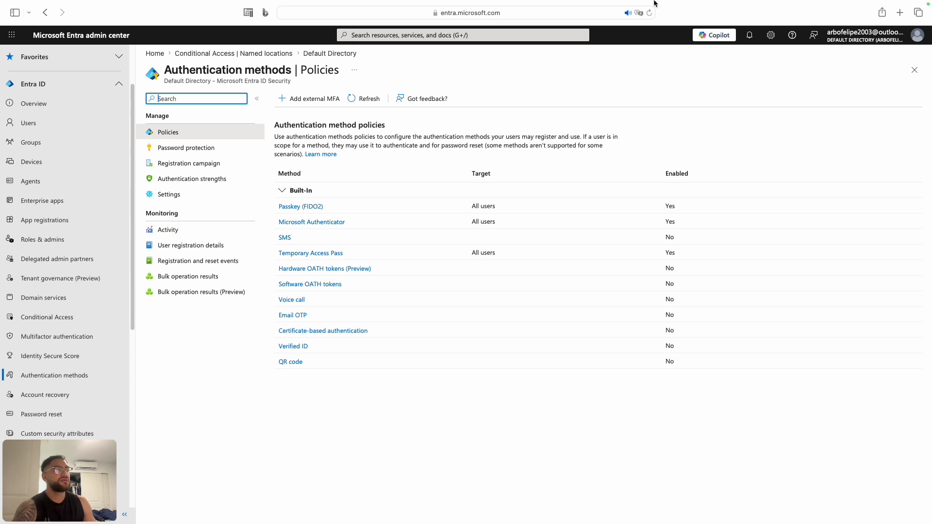
Open the Named locations page of Conditional Access under Entra ID.
{"action": "mouse_move", "coordinate": [654, 3]}
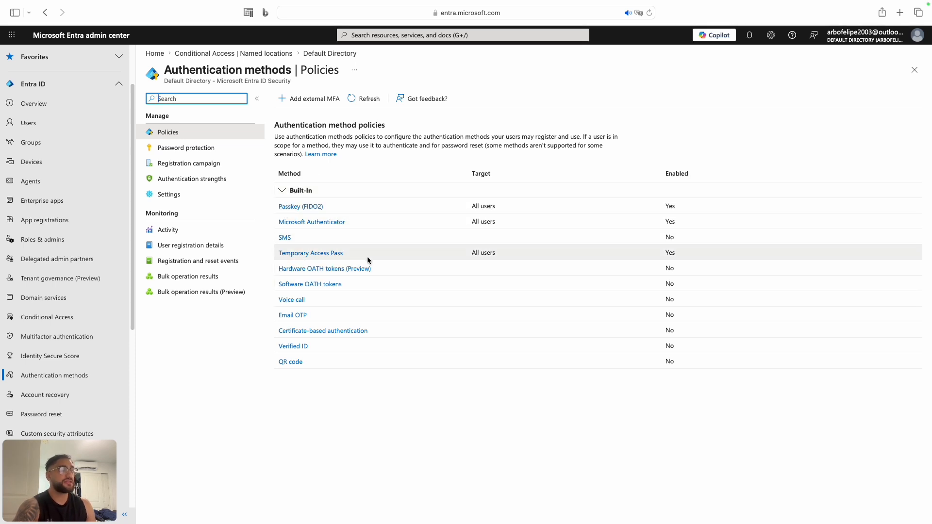
{"action": "scroll", "coordinate": [73, 330], "scroll_direction": "down", "scroll_amount": 1}
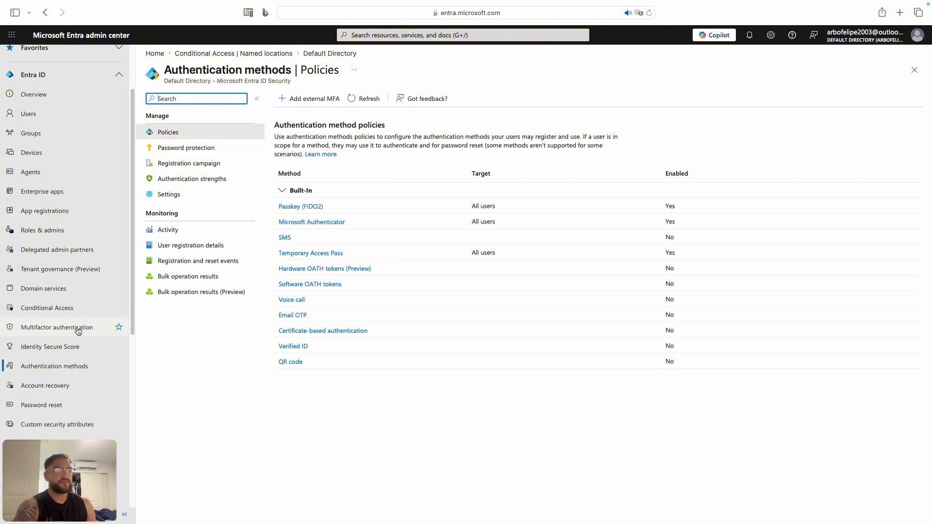
{"action": "scroll", "coordinate": [78, 330], "scroll_direction": "up", "scroll_amount": 3}
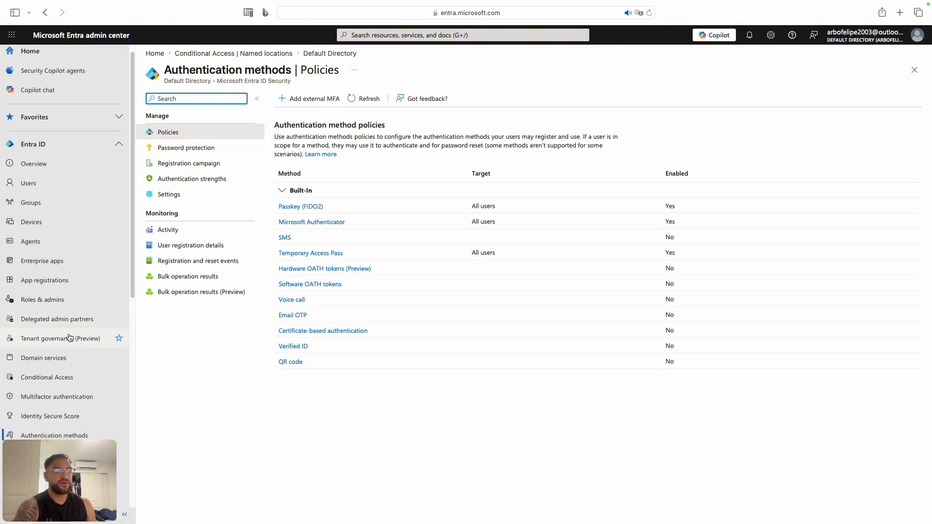
{"action": "scroll", "coordinate": [70, 339], "scroll_direction": "down", "scroll_amount": 4}
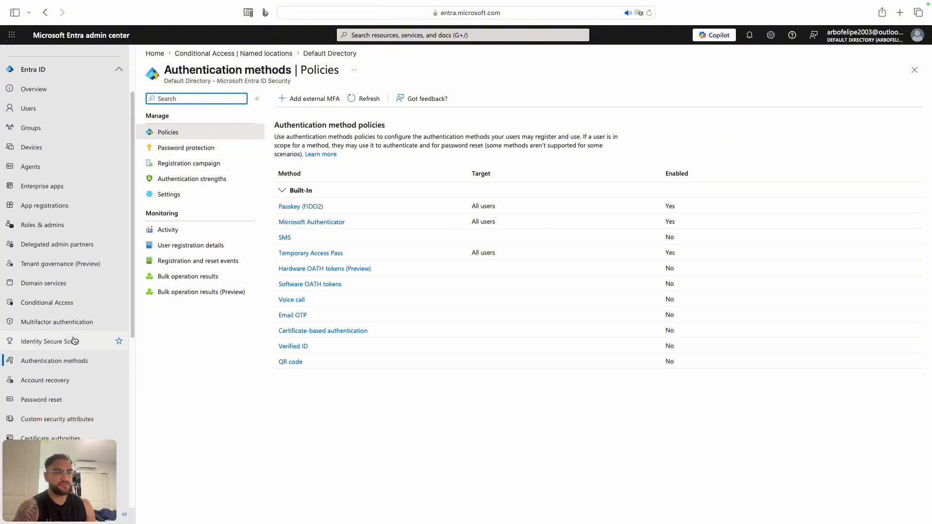
{"action": "scroll", "coordinate": [72, 339], "scroll_direction": "down", "scroll_amount": 7}
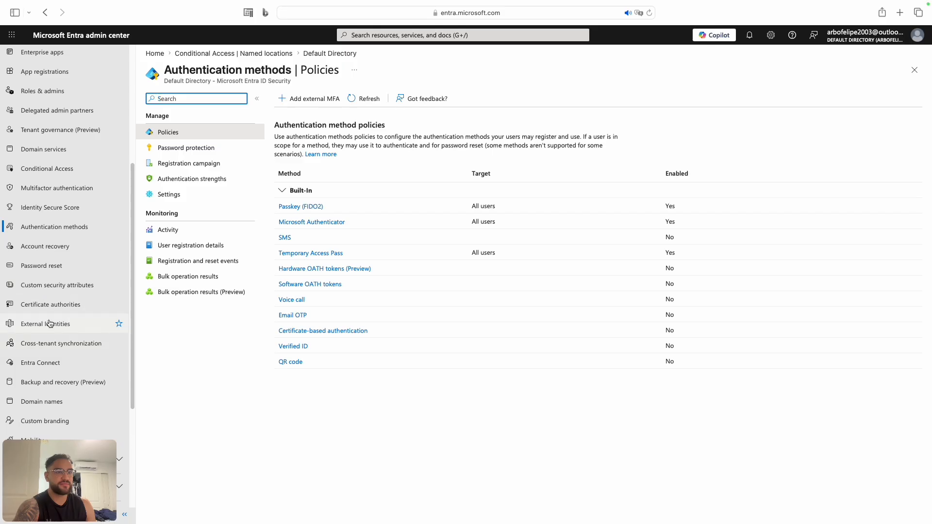
{"action": "scroll", "coordinate": [48, 287], "scroll_direction": "up", "scroll_amount": 3}
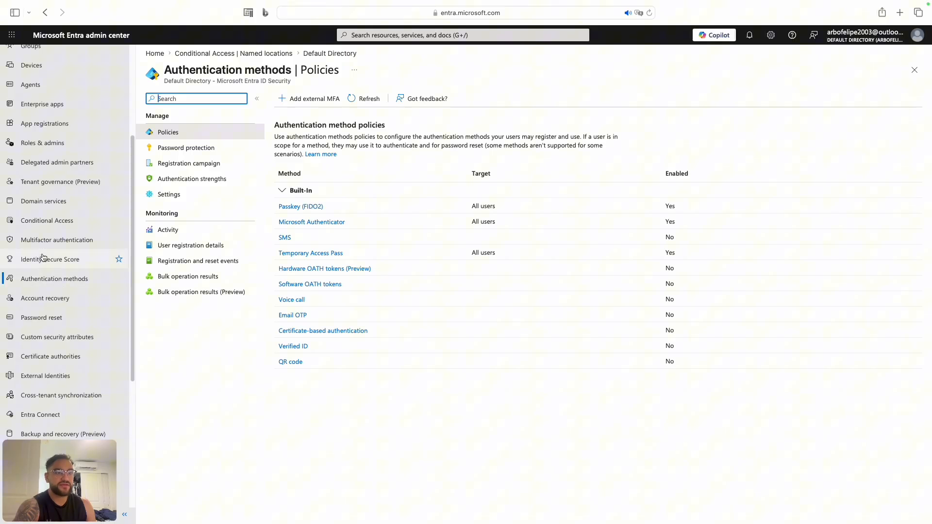
{"action": "left_click", "coordinate": [42, 222]}
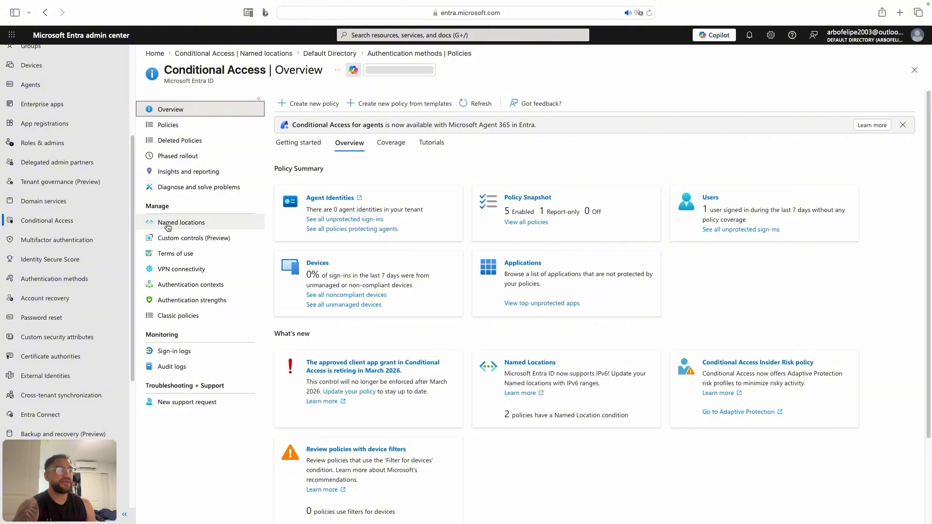
{"action": "left_click", "coordinate": [167, 224]}
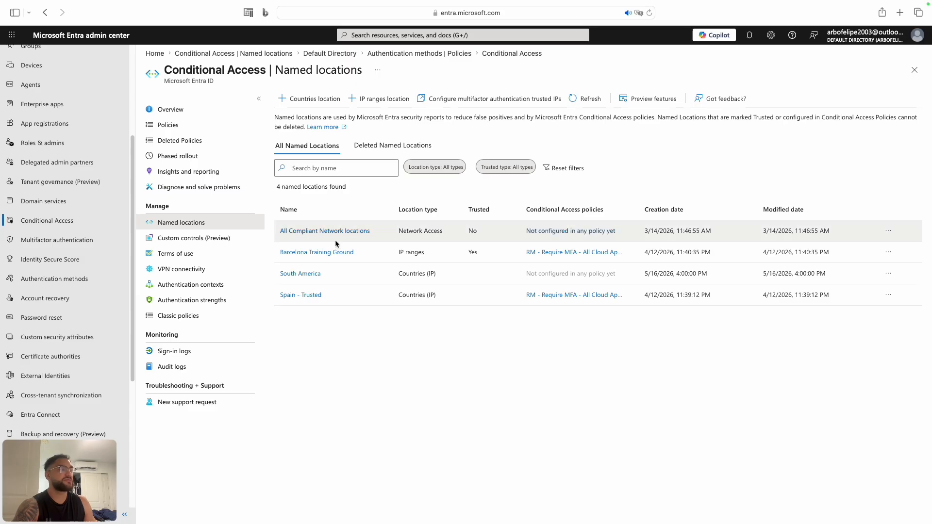
Start a new countries-based named location and look through its list of selectable countries.
{"action": "left_click", "coordinate": [292, 99]}
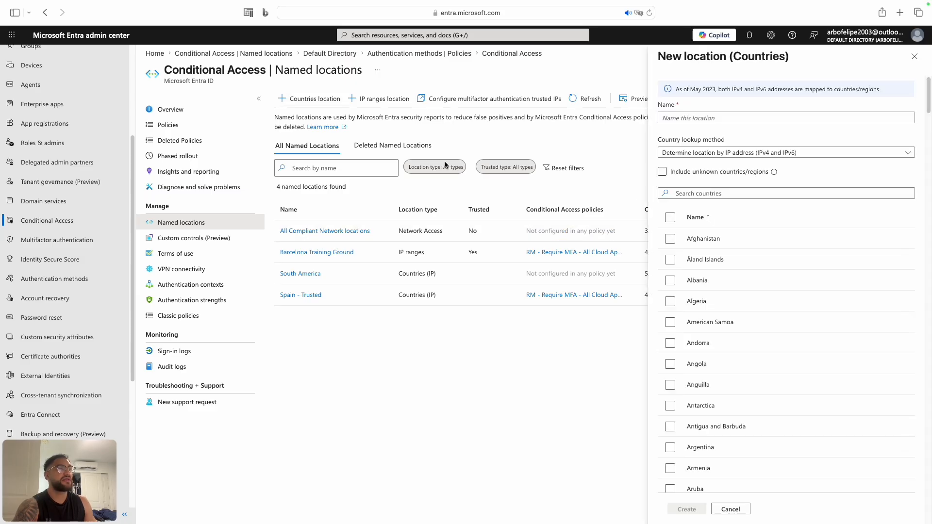
{"action": "scroll", "coordinate": [781, 283], "scroll_direction": "down", "scroll_amount": 2}
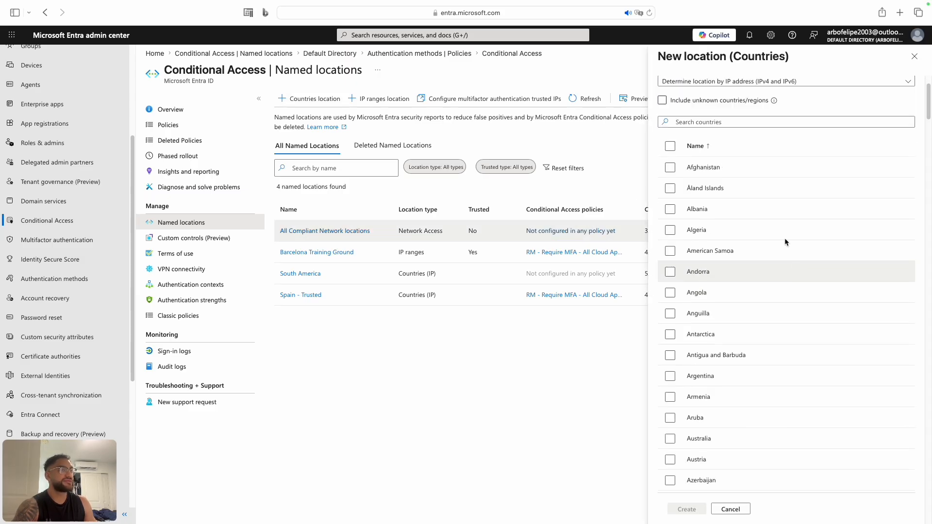
{"action": "scroll", "coordinate": [825, 213], "scroll_direction": "down", "scroll_amount": 15}
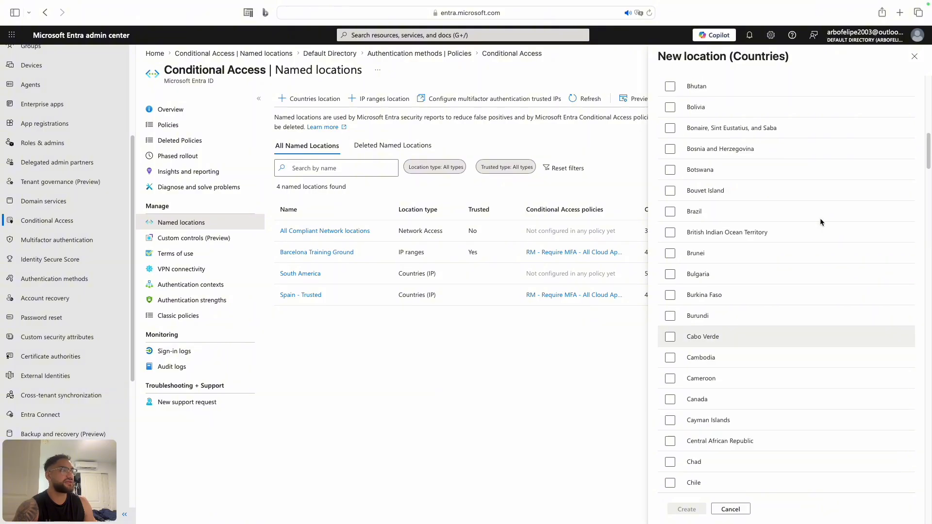
{"action": "scroll", "coordinate": [820, 217], "scroll_direction": "up", "scroll_amount": 2}
{"action": "scroll", "coordinate": [821, 219], "scroll_direction": "down", "scroll_amount": 20}
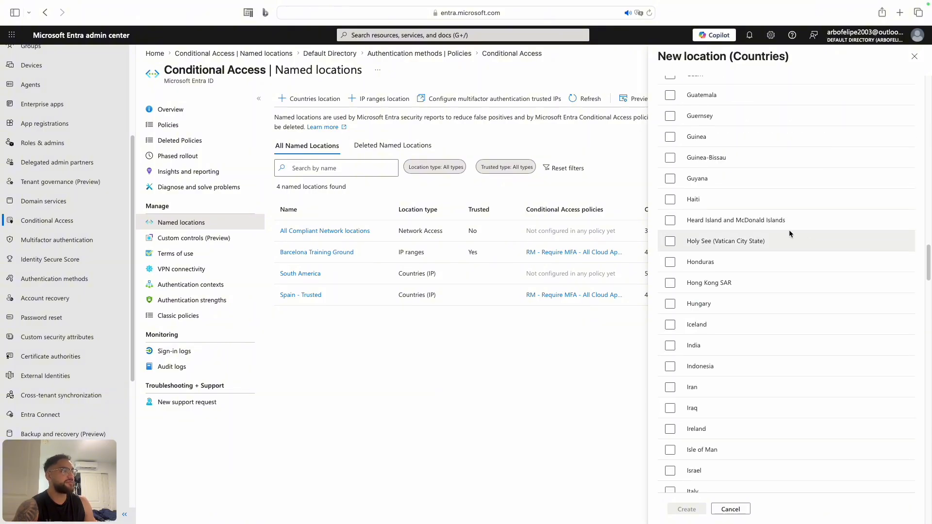
{"action": "scroll", "coordinate": [783, 235], "scroll_direction": "down", "scroll_amount": 8}
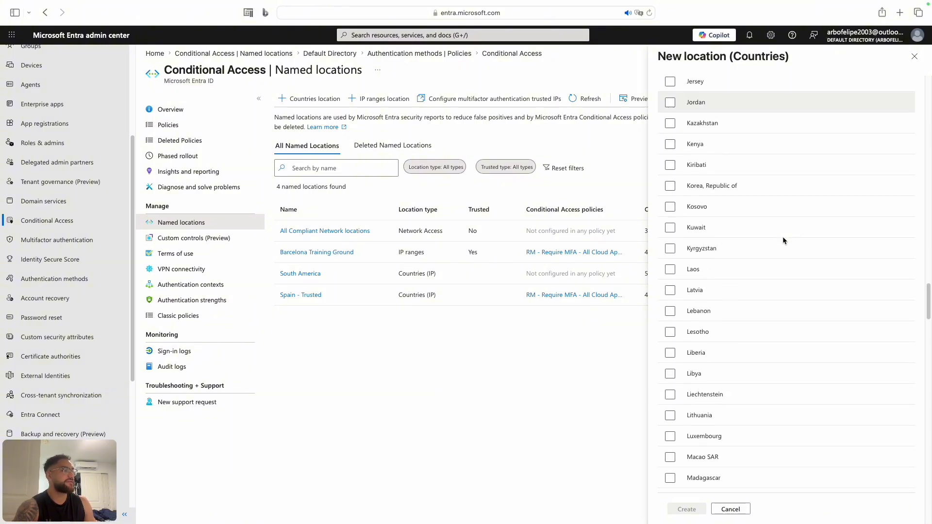
{"action": "scroll", "coordinate": [779, 240], "scroll_direction": "down", "scroll_amount": 12}
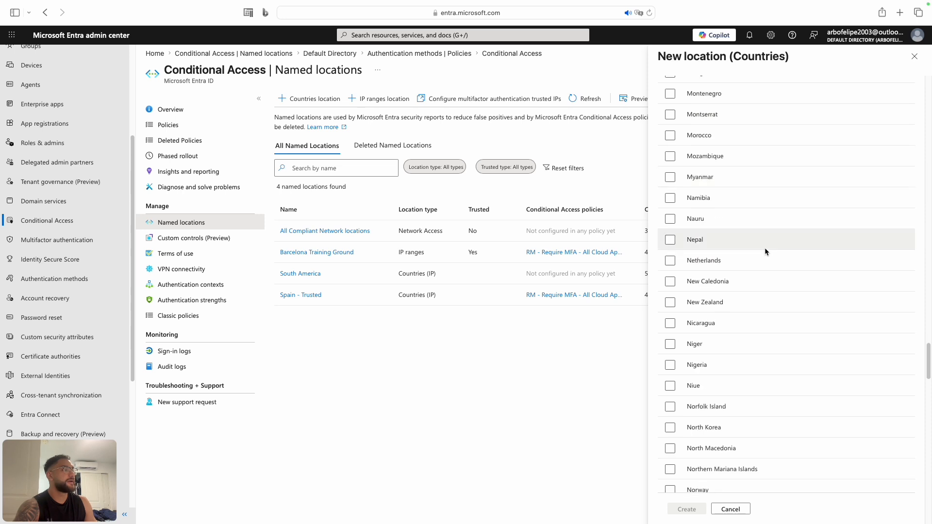
{"action": "scroll", "coordinate": [764, 248], "scroll_direction": "down", "scroll_amount": 15}
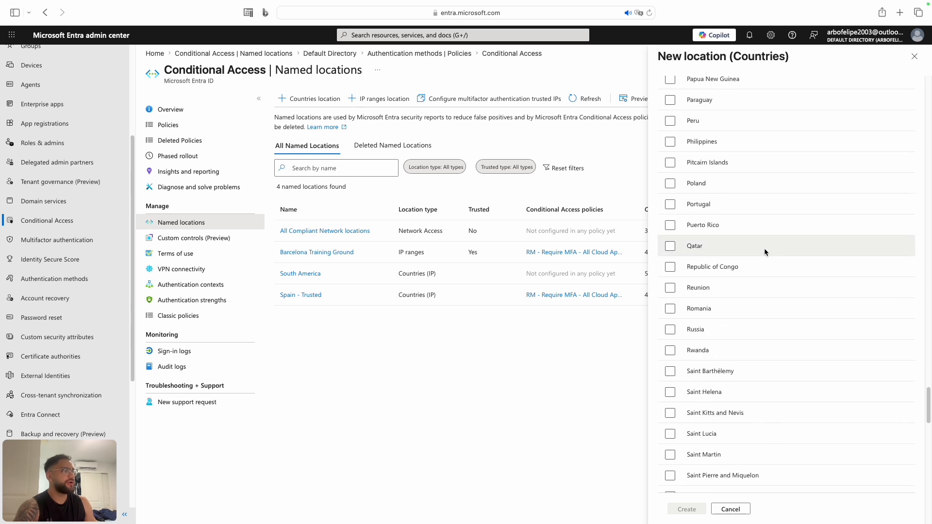
{"action": "scroll", "coordinate": [764, 253], "scroll_direction": "down", "scroll_amount": 2}
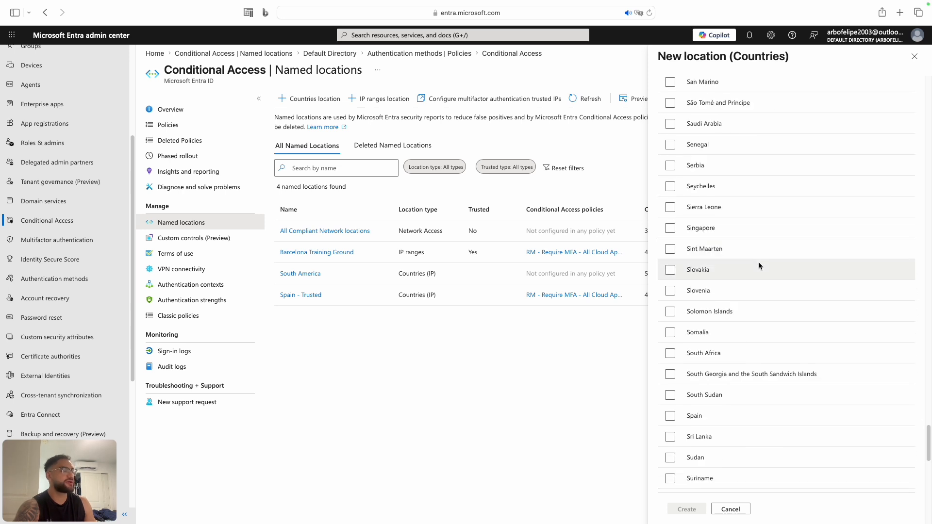
{"action": "scroll", "coordinate": [750, 260], "scroll_direction": "down", "scroll_amount": 10}
{"action": "scroll", "coordinate": [734, 266], "scroll_direction": "up", "scroll_amount": 20}
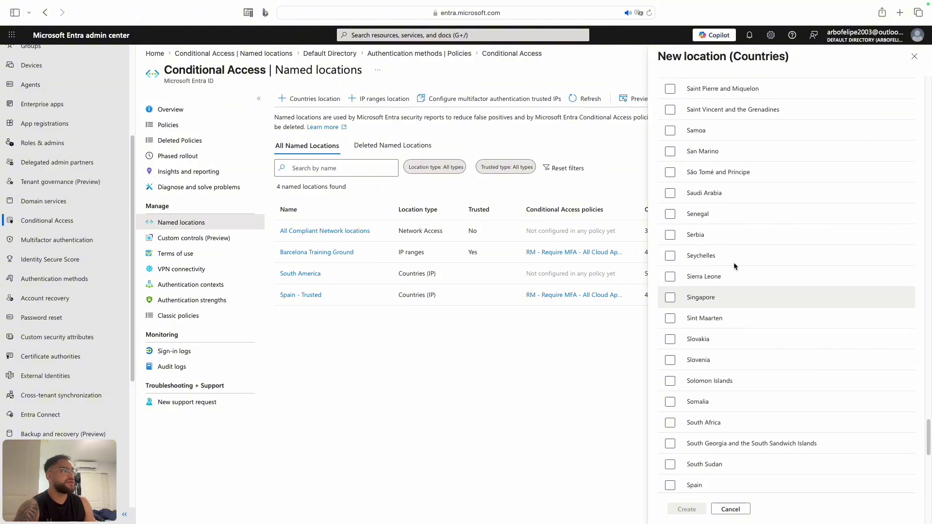
{"action": "scroll", "coordinate": [685, 349], "scroll_direction": "up", "scroll_amount": 2}
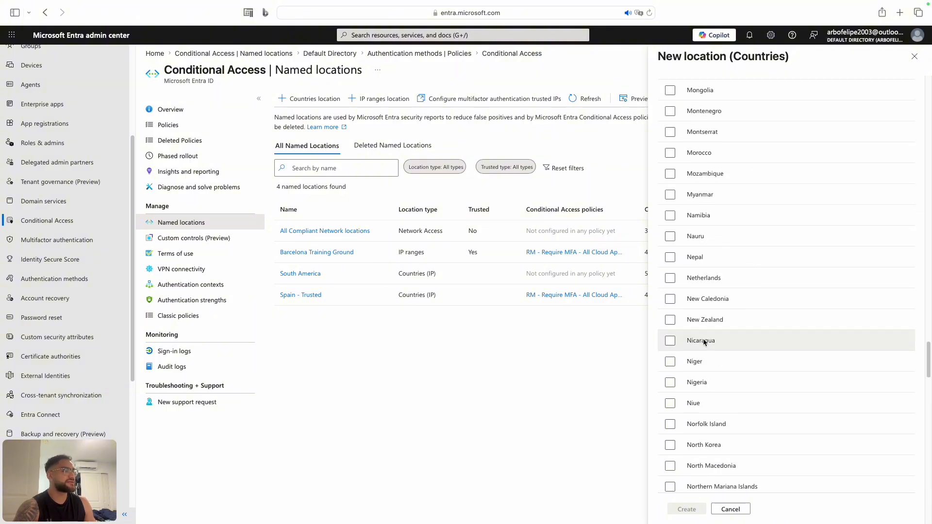
{"action": "scroll", "coordinate": [699, 348], "scroll_direction": "up", "scroll_amount": 3}
{"action": "scroll", "coordinate": [689, 342], "scroll_direction": "up", "scroll_amount": 20}
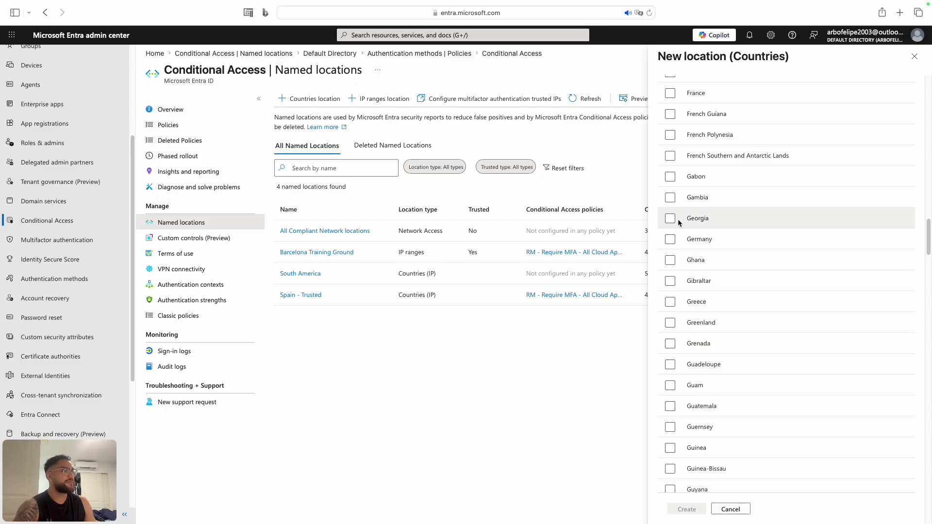
Select Greece, Georgia and France as the countries included in the new location.
{"action": "left_click", "coordinate": [670, 301]}
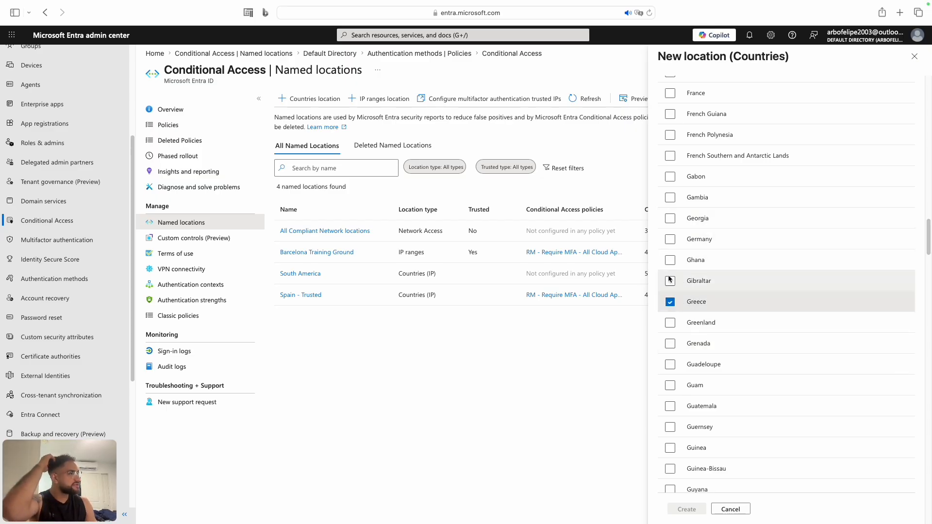
{"action": "left_click", "coordinate": [669, 220]}
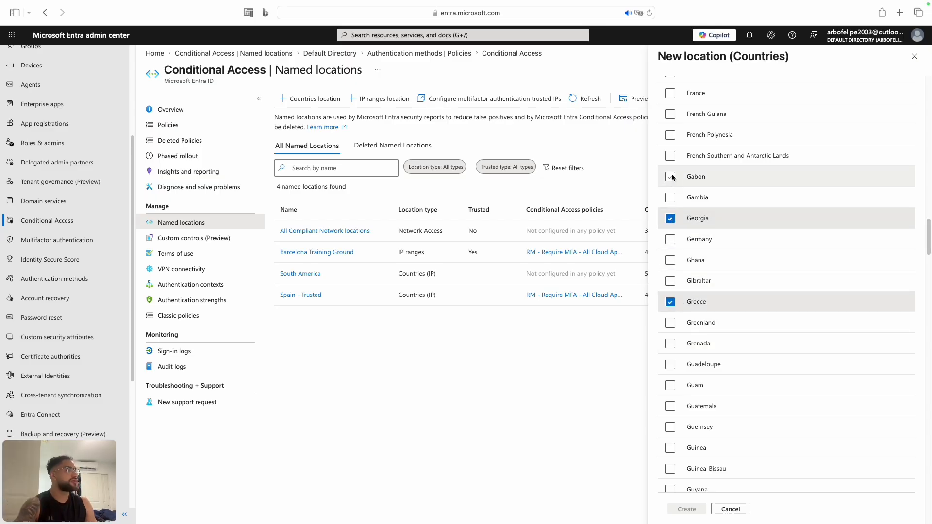
{"action": "scroll", "coordinate": [672, 161], "scroll_direction": "up", "scroll_amount": 2}
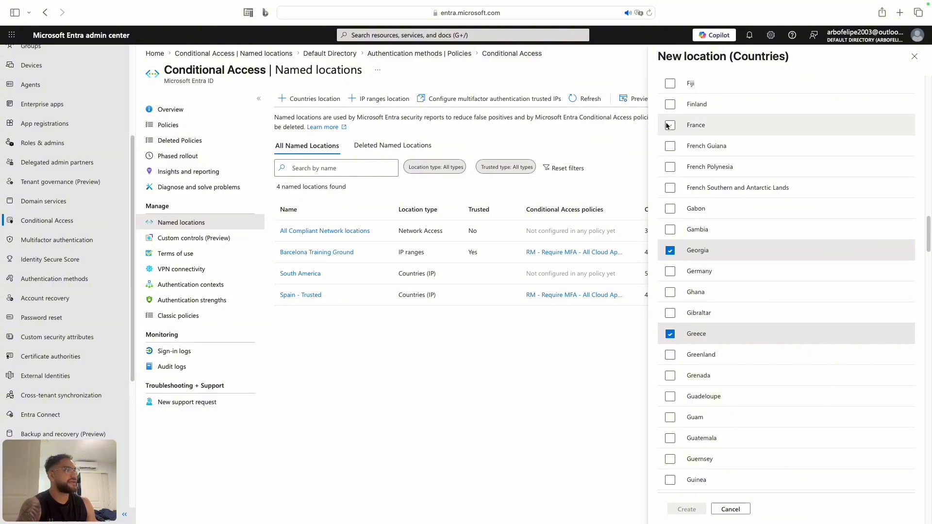
{"action": "left_click", "coordinate": [670, 127]}
{"action": "scroll", "coordinate": [672, 165], "scroll_direction": "up", "scroll_amount": 5}
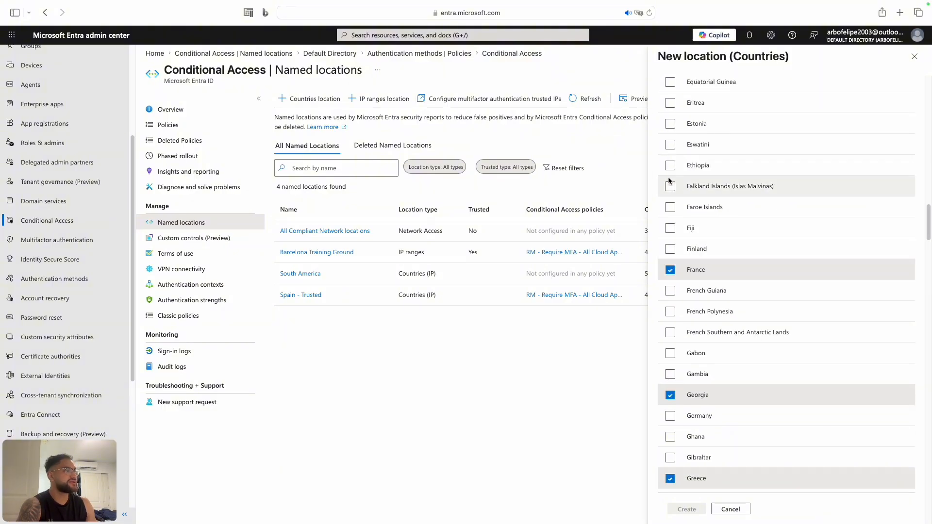
Name the new location "Trusted location" and review the country lookup methods, keeping IP address (IPv4 and IPv6).
{"action": "scroll", "coordinate": [674, 186], "scroll_direction": "up", "scroll_amount": 20}
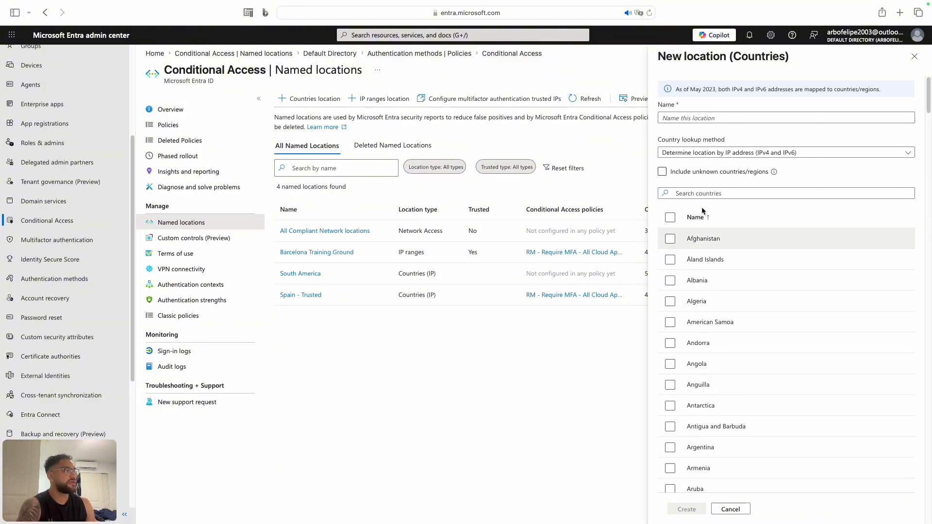
{"action": "left_click", "coordinate": [663, 174]}
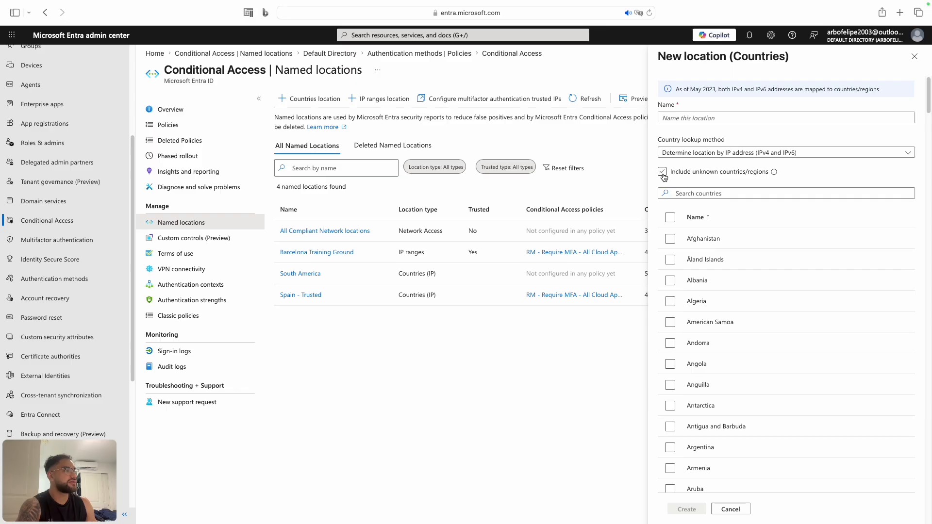
{"action": "left_click", "coordinate": [663, 173]}
{"action": "left_click", "coordinate": [673, 118]}
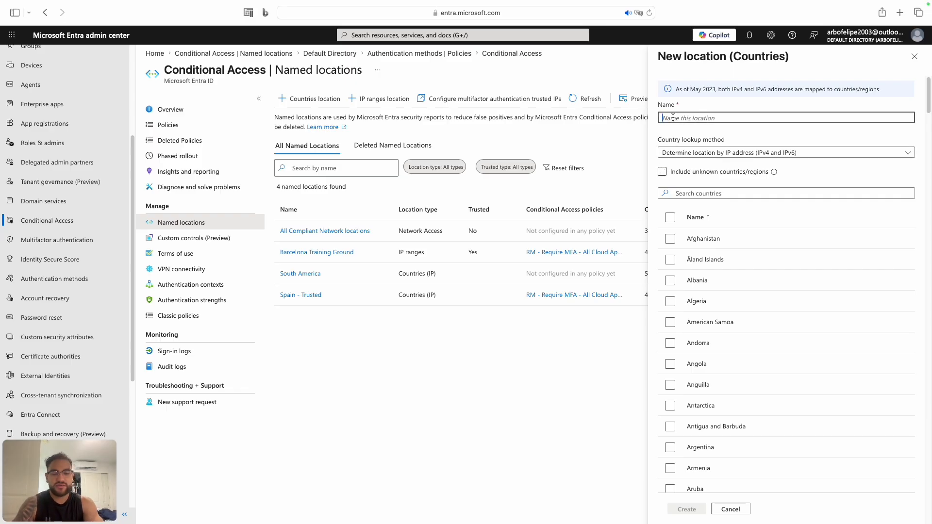
{"action": "type", "text": "Trav"}
{"action": "key", "text": "BackSpace"}
{"action": "key", "text": "BackSpace"}
{"action": "key", "text": "BackSpace"}
{"action": "key", "text": "BackSpace"}
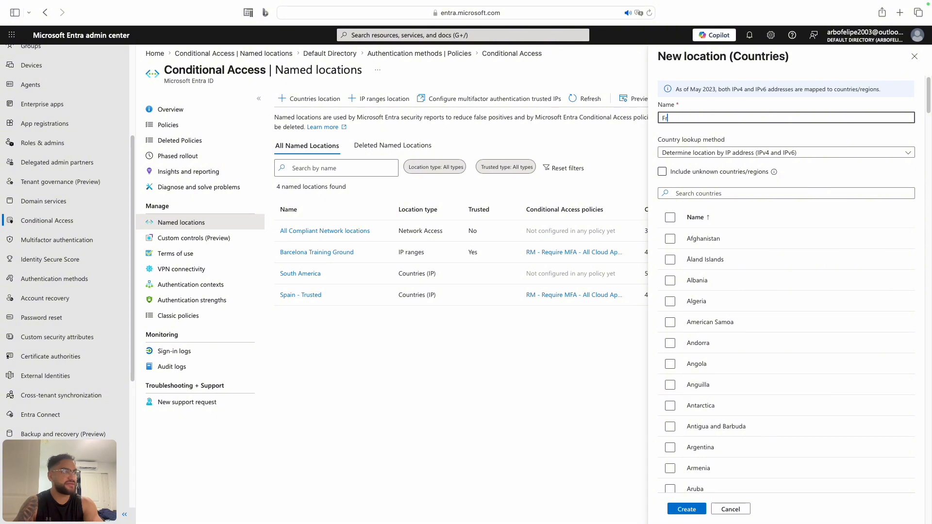
{"action": "type", "text": "Trusted loc"}
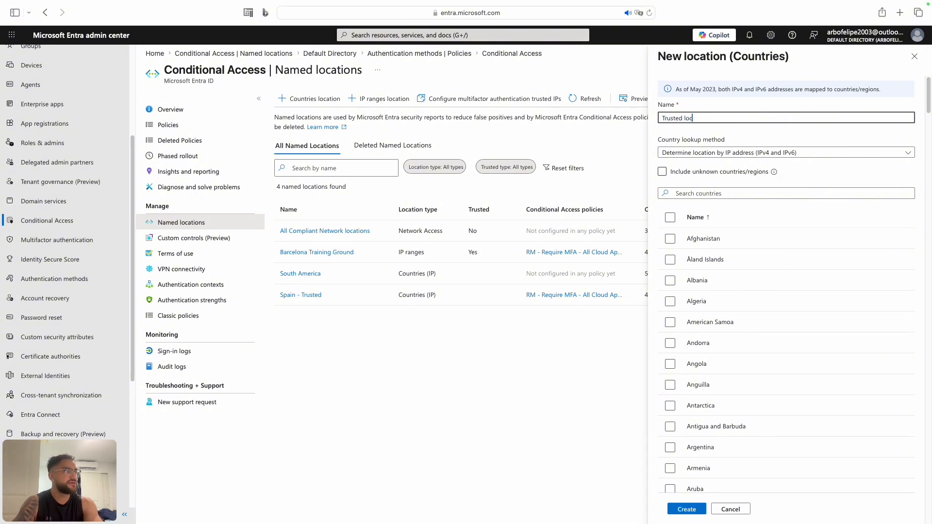
{"action": "type", "text": "ation"}
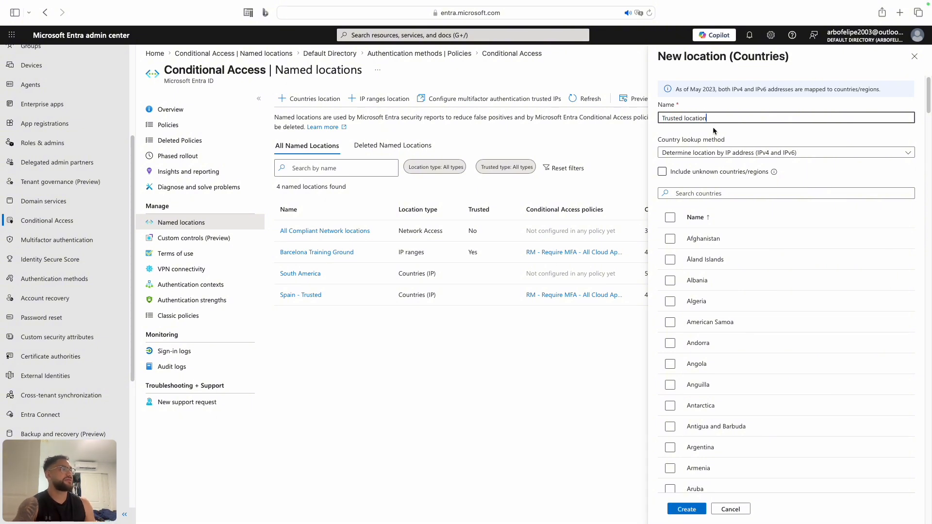
{"action": "left_click", "coordinate": [695, 155]}
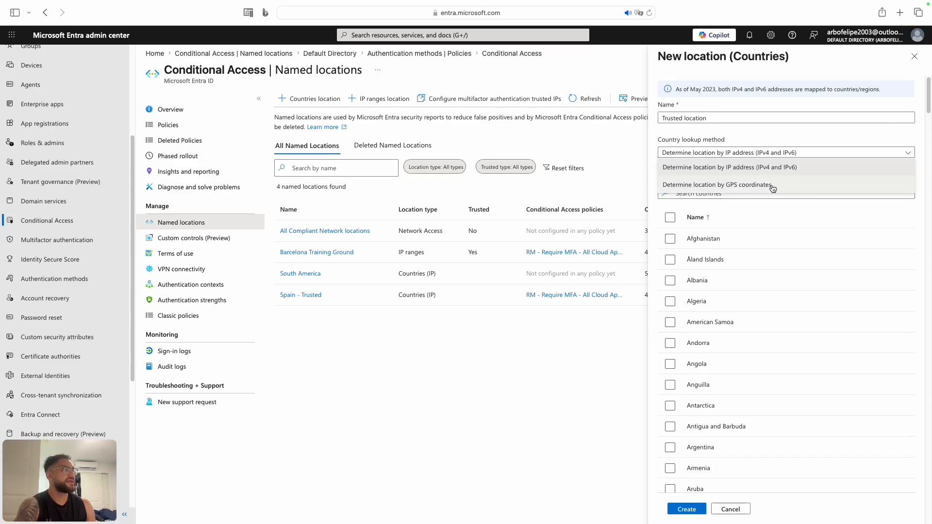
{"action": "left_click", "coordinate": [755, 135]}
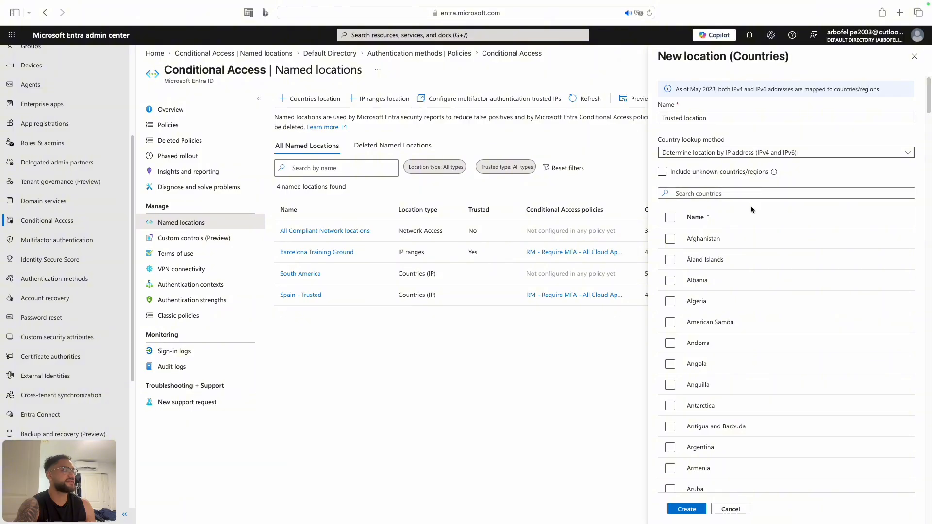
Create the countries-based "Trusted location" and refresh the list of named locations.
{"action": "scroll", "coordinate": [751, 205], "scroll_direction": "down", "scroll_amount": 1}
{"action": "scroll", "coordinate": [714, 292], "scroll_direction": "down", "scroll_amount": 10}
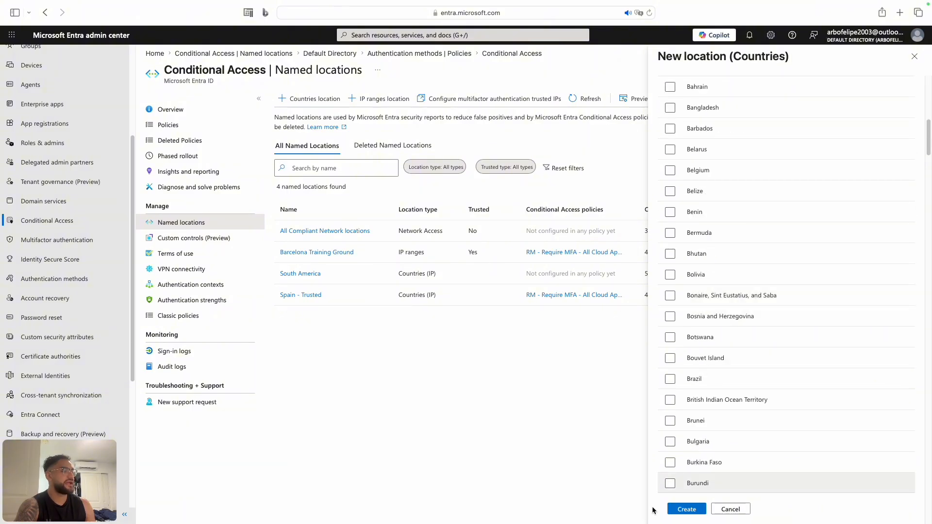
{"action": "left_click", "coordinate": [685, 510]}
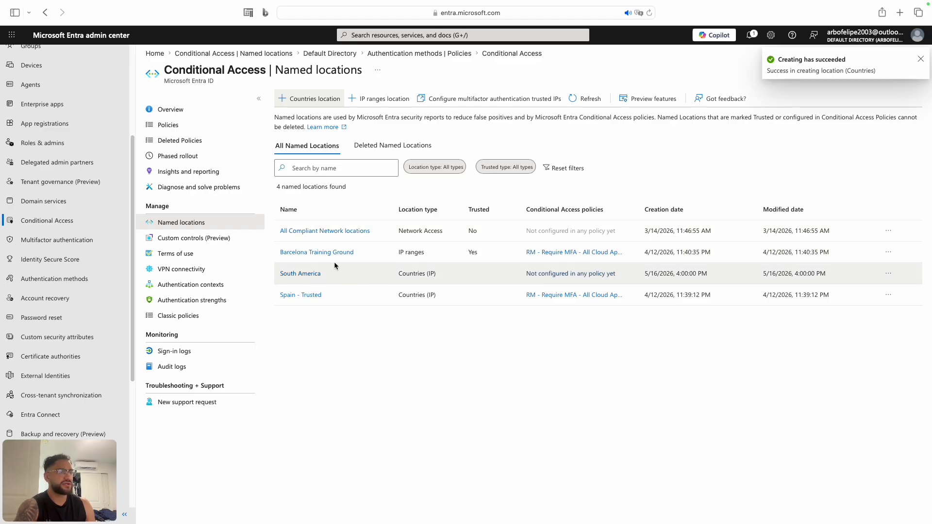
{"action": "left_click", "coordinate": [596, 99]}
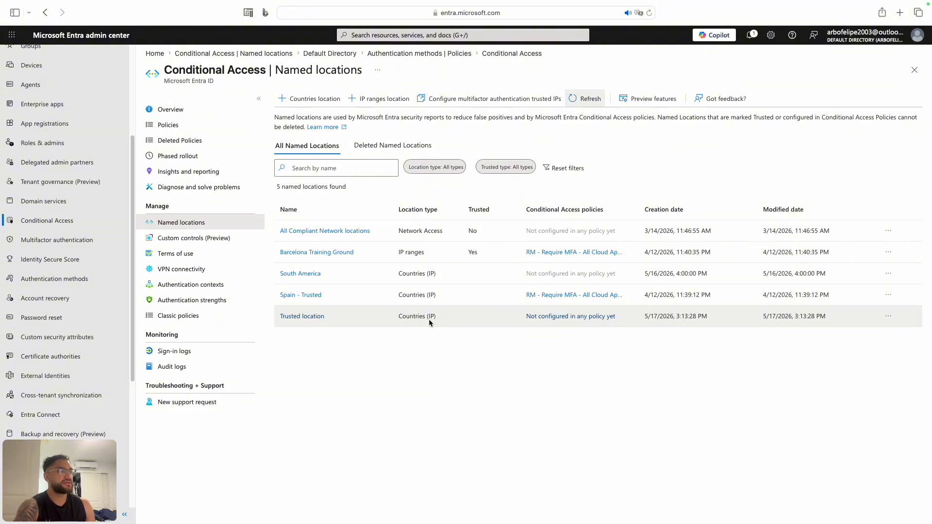
{"action": "left_click", "coordinate": [388, 100]}
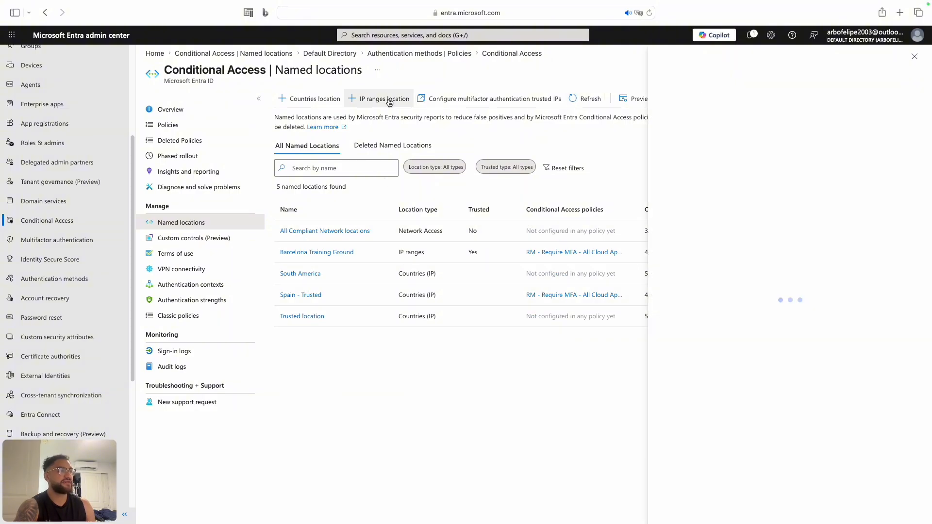
{"action": "left_click", "coordinate": [671, 138]}
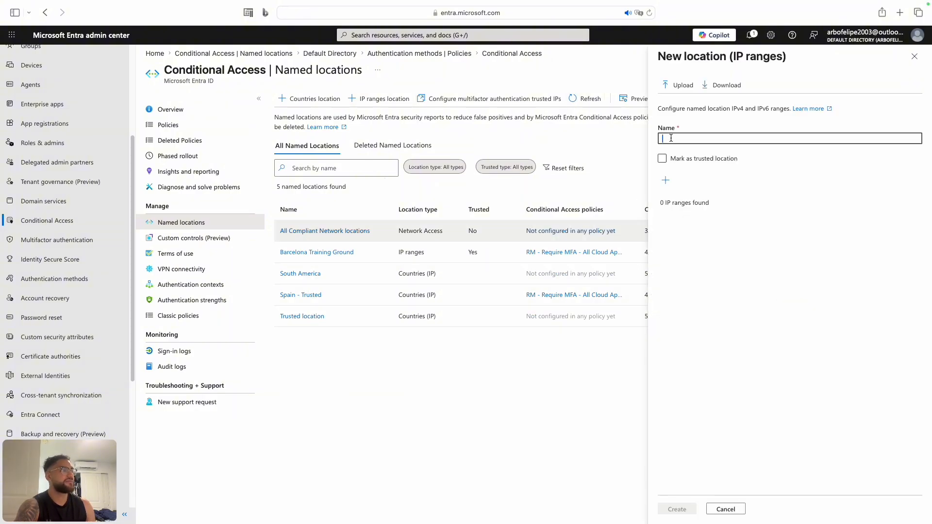
{"action": "type", "text": "IP ra"}
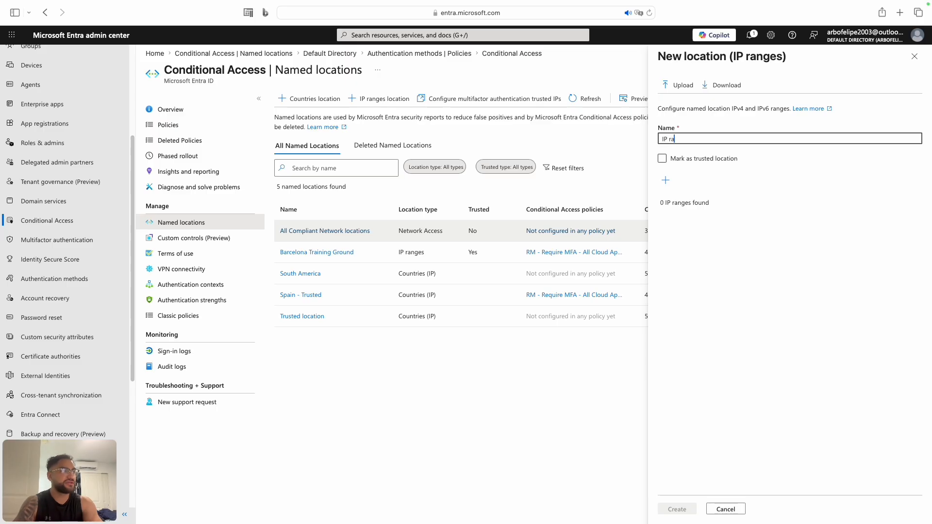
{"action": "type", "text": "nge loca"}
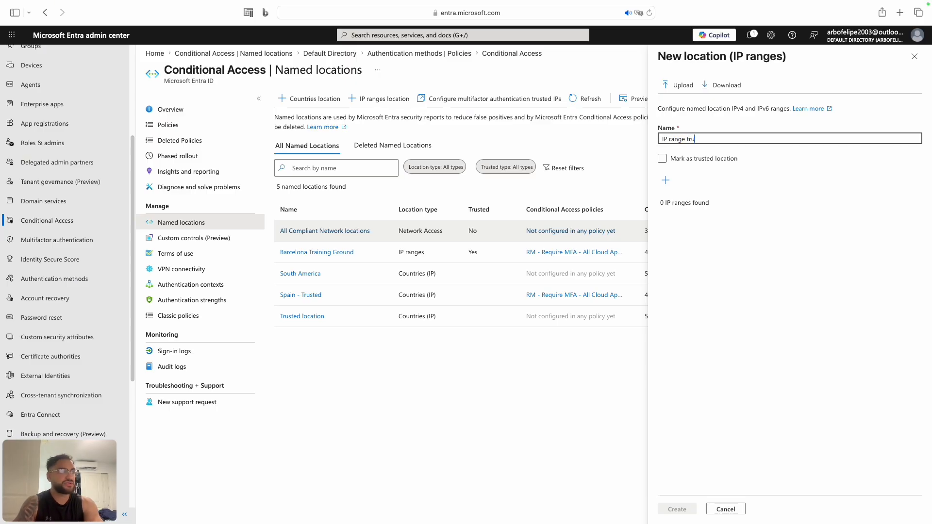
{"action": "key", "text": "BackSpace"}
{"action": "key", "text": "BackSpace"}
{"action": "key", "text": "BackSpace"}
{"action": "key", "text": "BackSpace"}
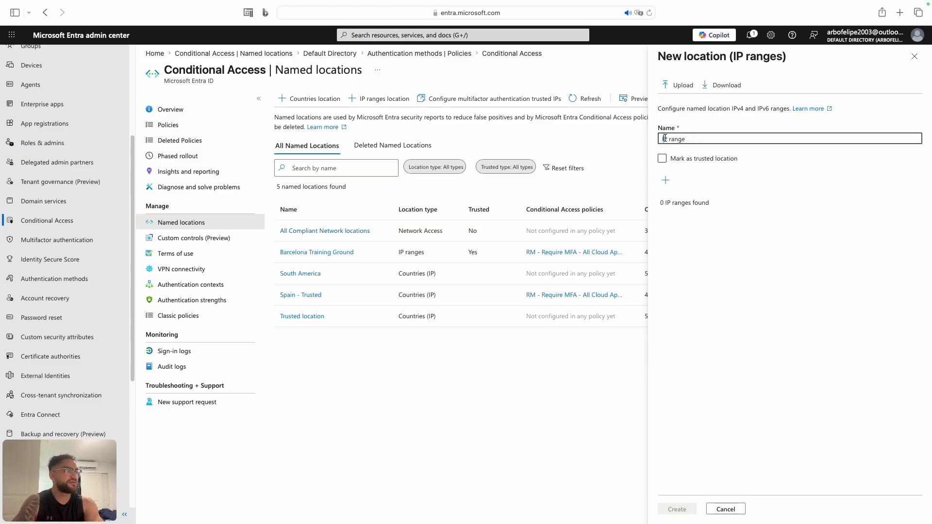
{"action": "left_click", "coordinate": [662, 139]}
{"action": "type", "text": "trusted"}
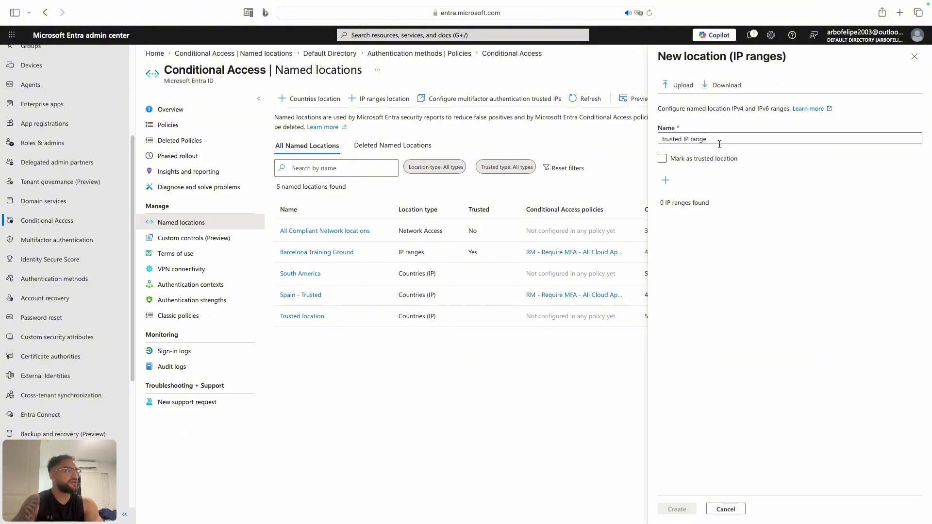
{"action": "left_click", "coordinate": [681, 165]}
{"action": "left_click", "coordinate": [666, 180]}
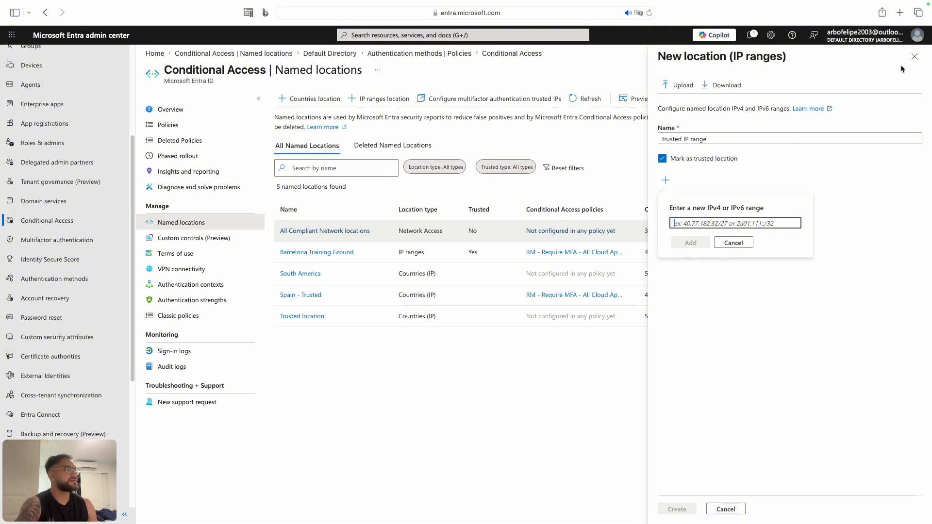
{"action": "left_click", "coordinate": [914, 57]}
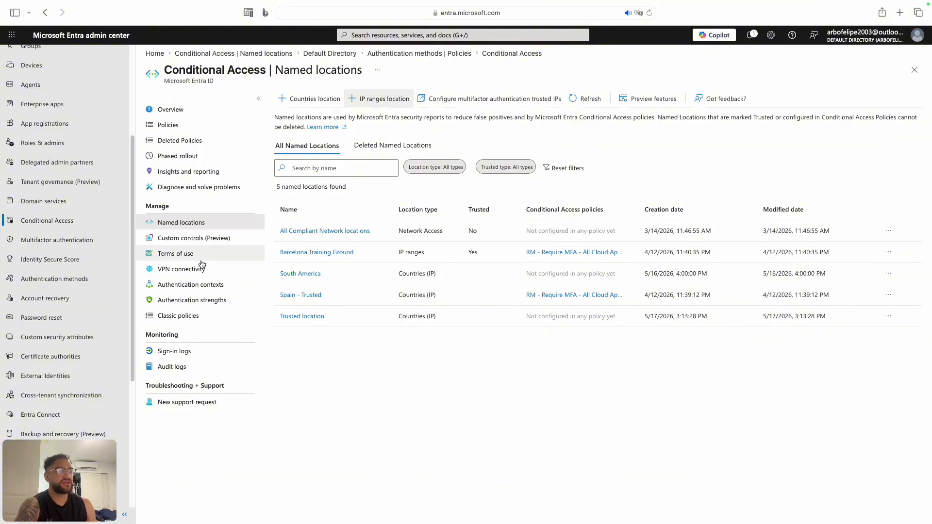
Open the Conditional Access policies, start a new policy from a template, and look through the template categories from Zero Trust to AI Agents.
{"action": "left_click", "coordinate": [185, 130]}
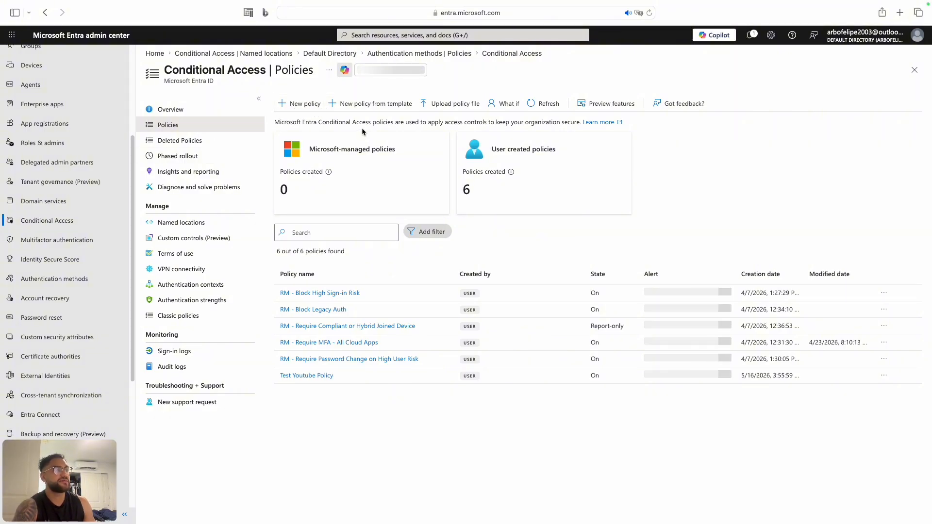
{"action": "left_click", "coordinate": [363, 103]}
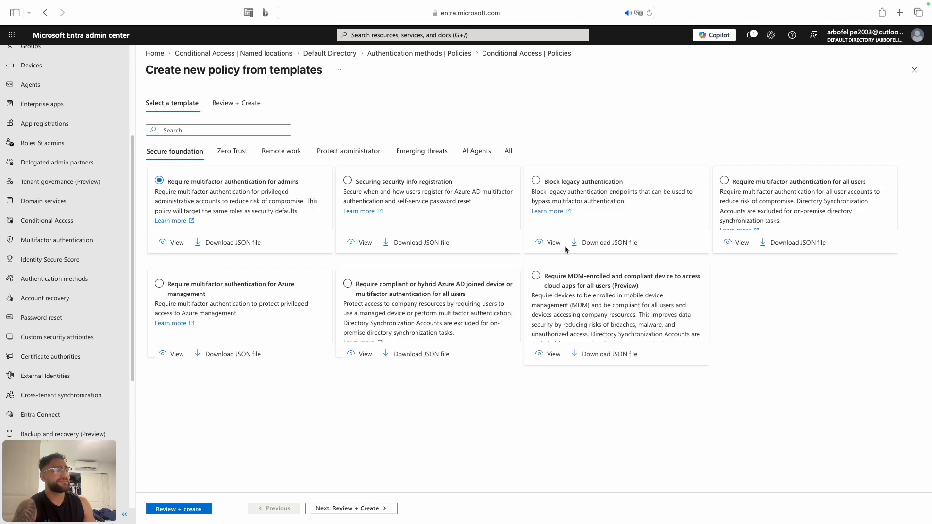
{"action": "left_click", "coordinate": [245, 154]}
{"action": "left_click", "coordinate": [287, 157]}
{"action": "left_click", "coordinate": [335, 154]}
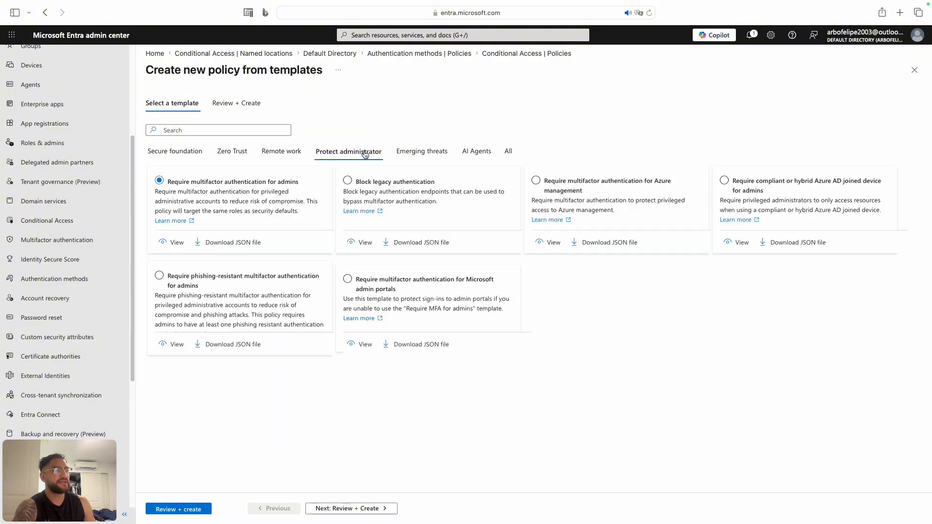
{"action": "left_click", "coordinate": [424, 152]}
{"action": "left_click", "coordinate": [487, 154]}
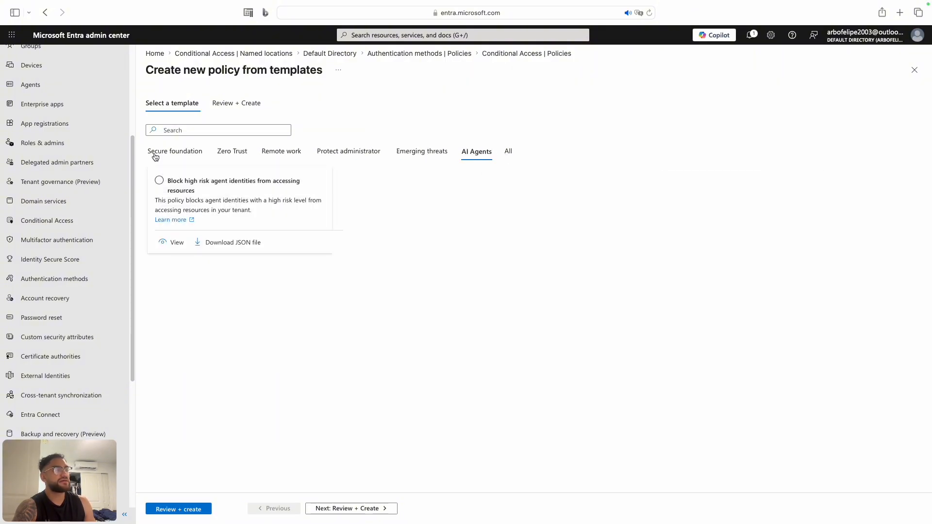
Examine the policy templates in the Secure foundation and Zero Trust categories.
{"action": "left_click", "coordinate": [155, 155]}
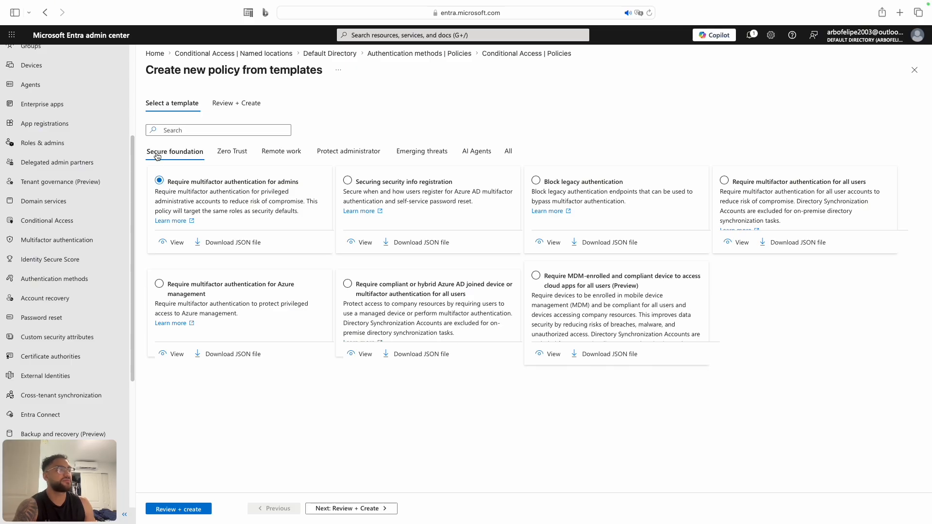
{"action": "left_click", "coordinate": [347, 286]}
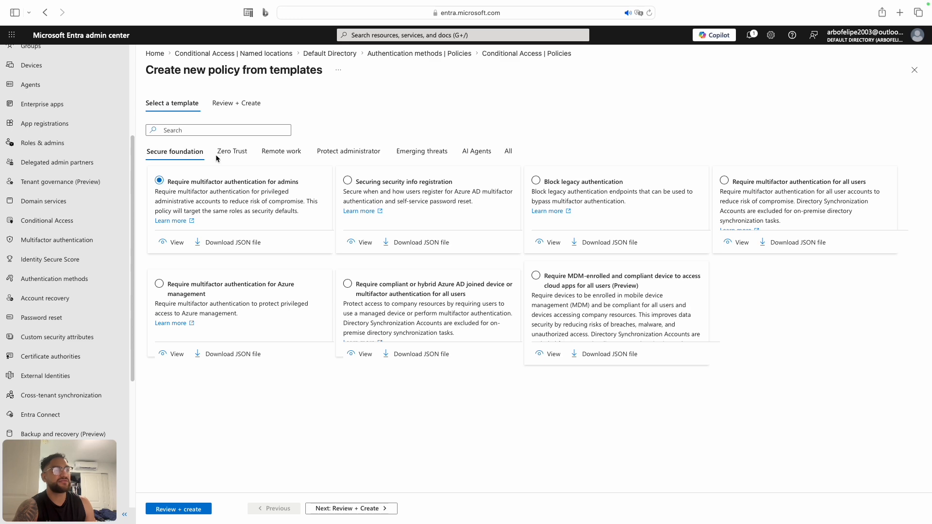
{"action": "left_click", "coordinate": [231, 152]}
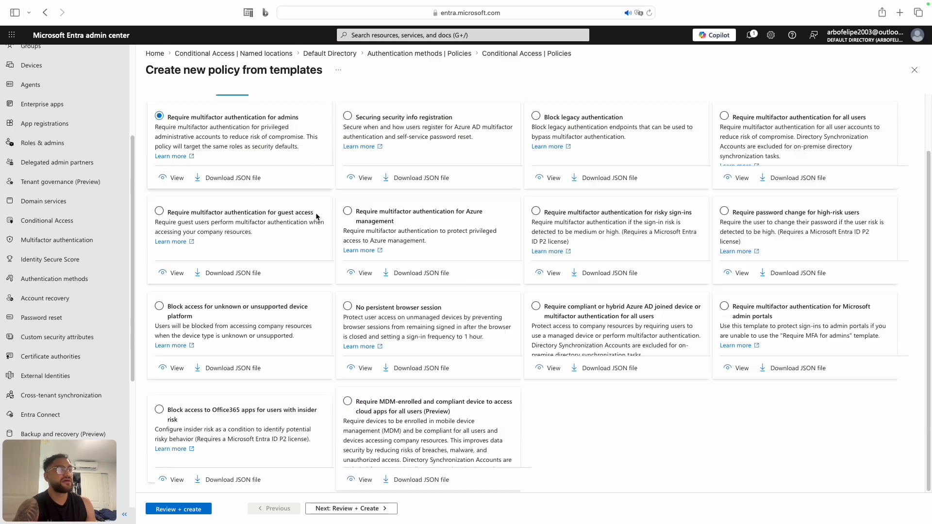
{"action": "scroll", "coordinate": [273, 200], "scroll_direction": "down", "scroll_amount": 3}
{"action": "scroll", "coordinate": [260, 200], "scroll_direction": "up", "scroll_amount": 3}
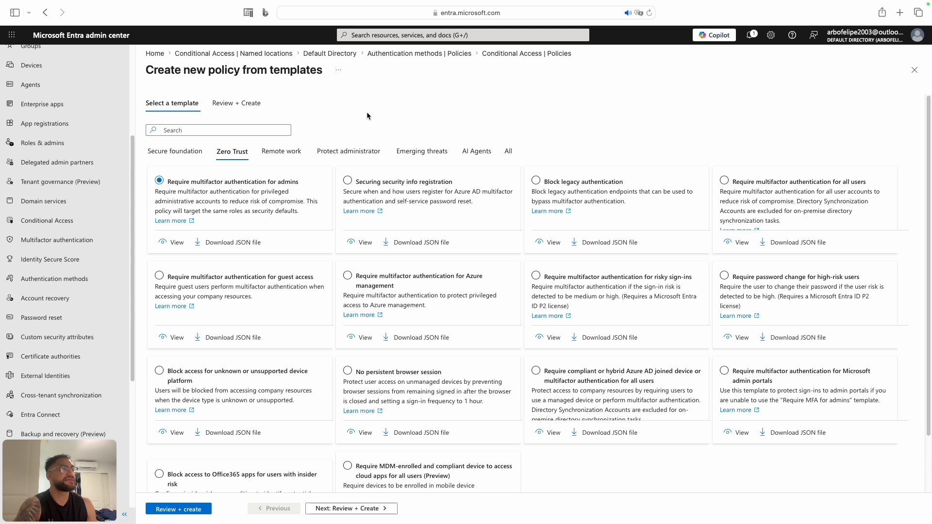
Examine the Emerging threats and AI Agents templates, selecting the one that blocks high risk agent identities from accessing resources.
{"action": "left_click", "coordinate": [427, 156]}
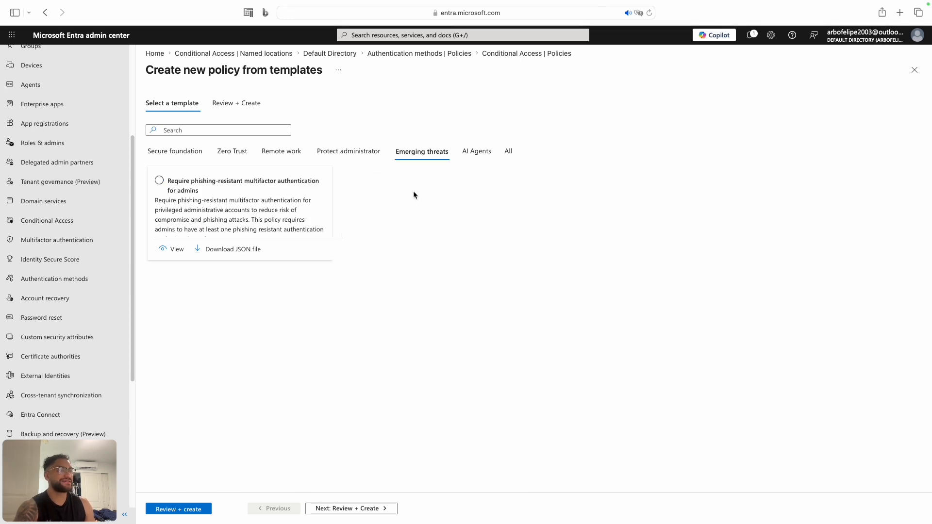
{"action": "left_click", "coordinate": [469, 153]}
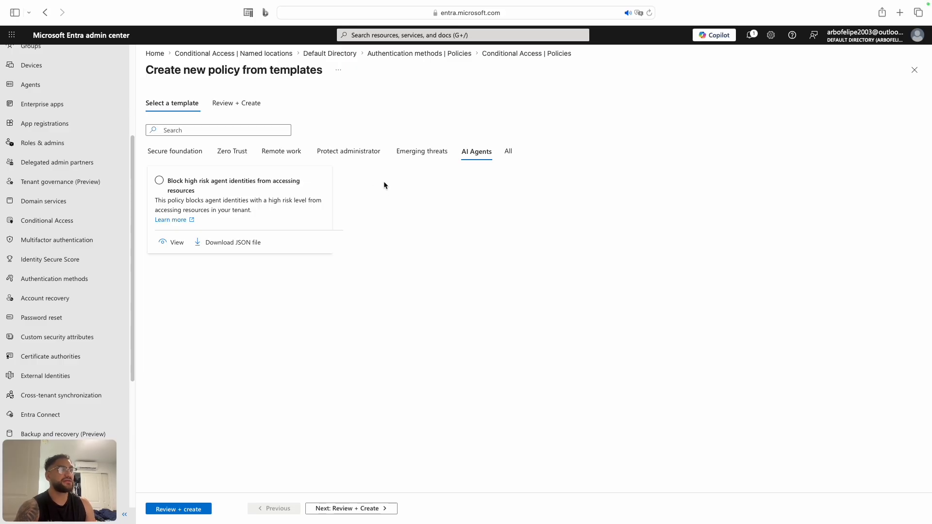
{"action": "left_click", "coordinate": [165, 197]}
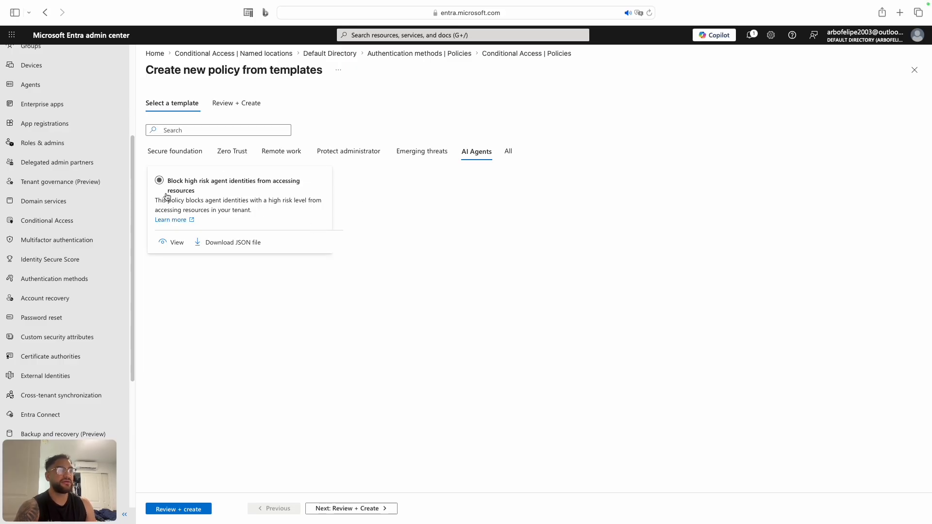
{"action": "left_click", "coordinate": [193, 195]}
Go back through the earlier template categories and examine the Remote work templates.
{"action": "left_click", "coordinate": [418, 151]}
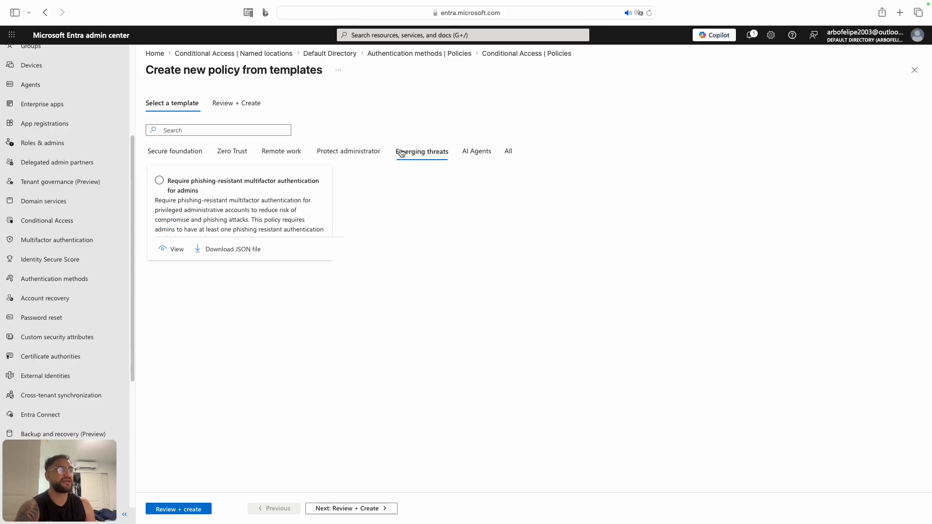
{"action": "left_click", "coordinate": [349, 153]}
{"action": "left_click", "coordinate": [287, 156]}
{"action": "left_click", "coordinate": [199, 156]}
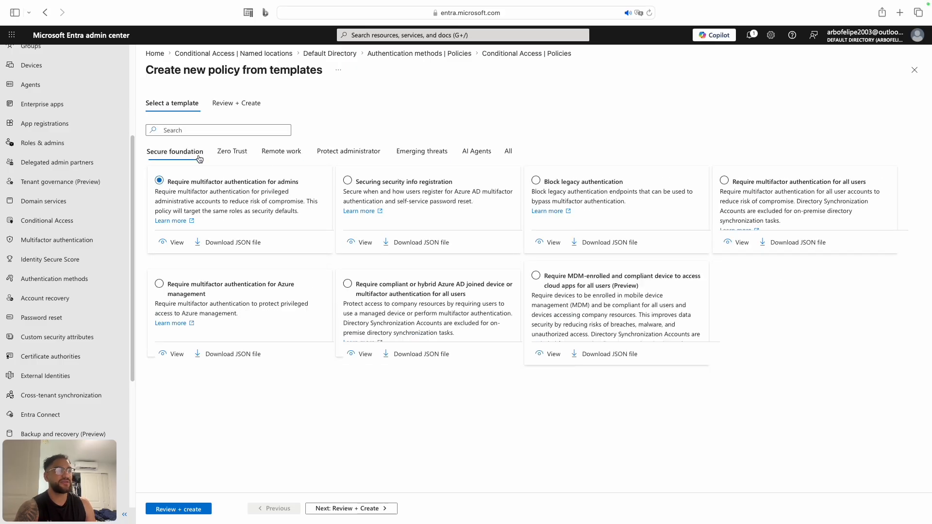
{"action": "left_click", "coordinate": [235, 156]}
{"action": "left_click", "coordinate": [294, 154]}
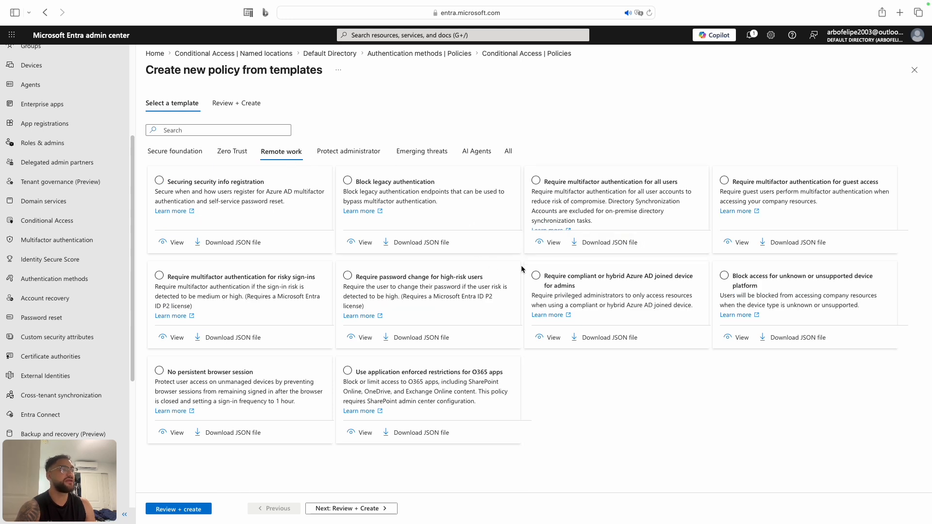
View the policy summary of the "Require multifactor authentication for all users" template and leave template creation, discarding the edits.
{"action": "left_click", "coordinate": [589, 285]}
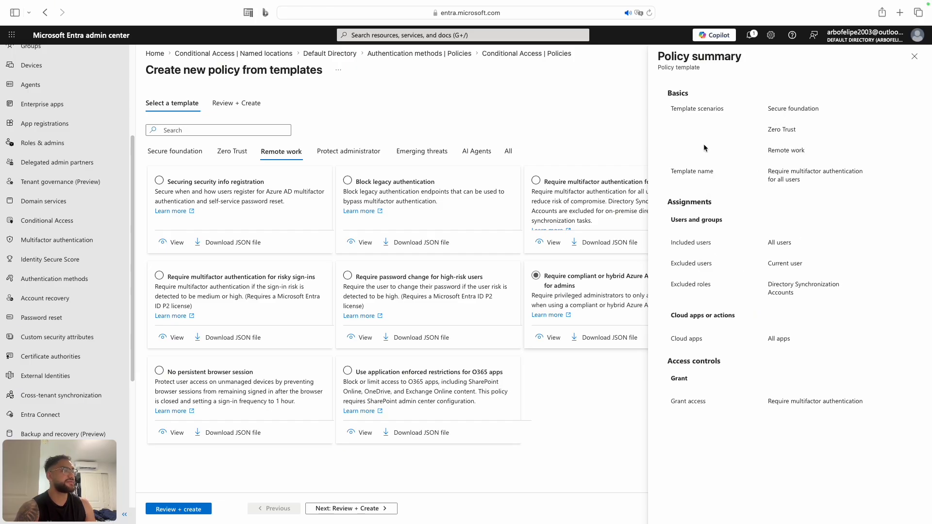
{"action": "left_click", "coordinate": [914, 56]}
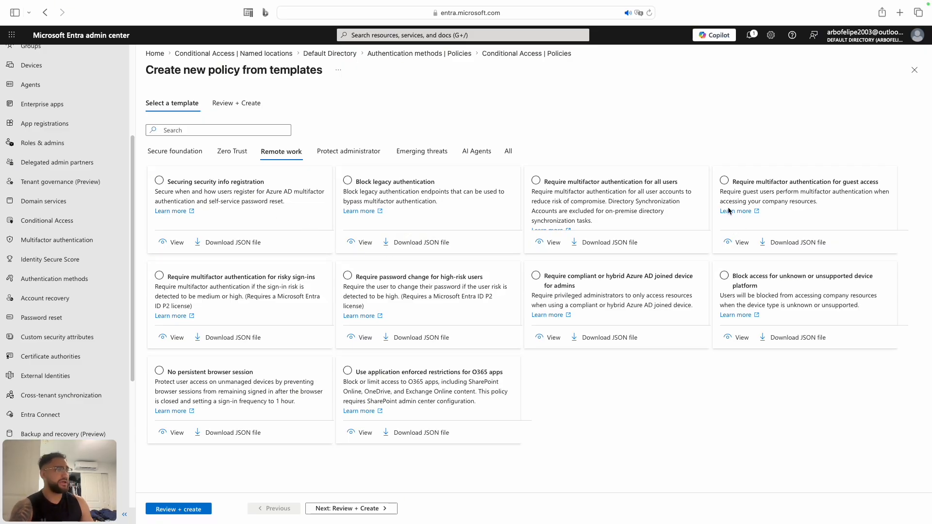
{"action": "left_click", "coordinate": [914, 70]}
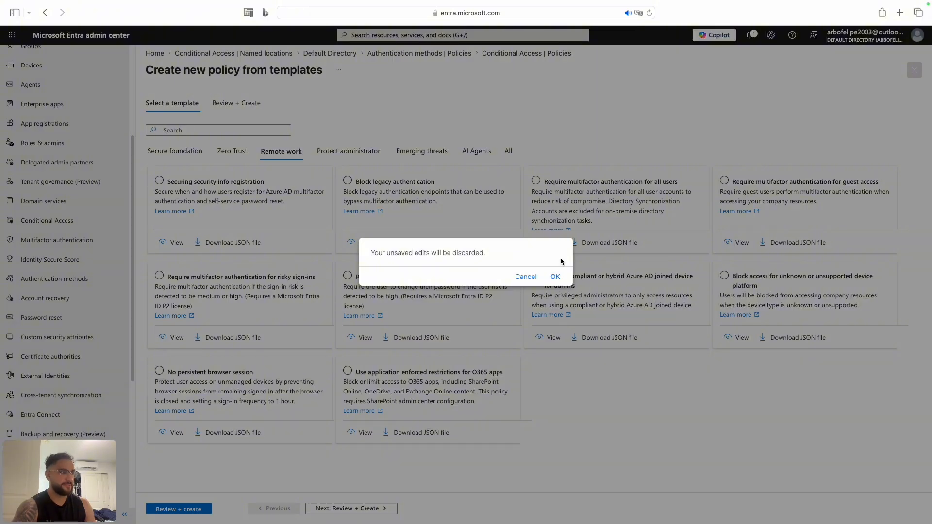
{"action": "left_click", "coordinate": [554, 276]}
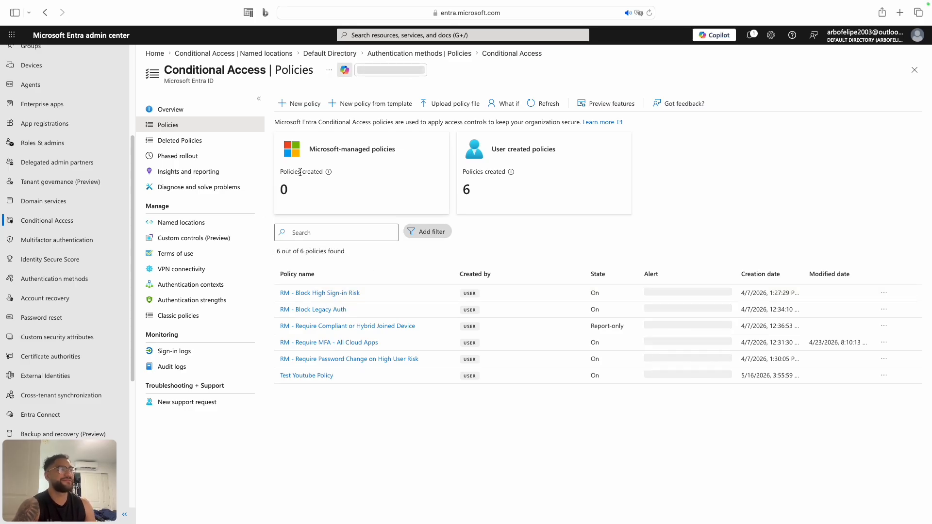
Start a new blank Conditional Access policy and name it "Youtube Policy".
{"action": "left_click", "coordinate": [296, 110]}
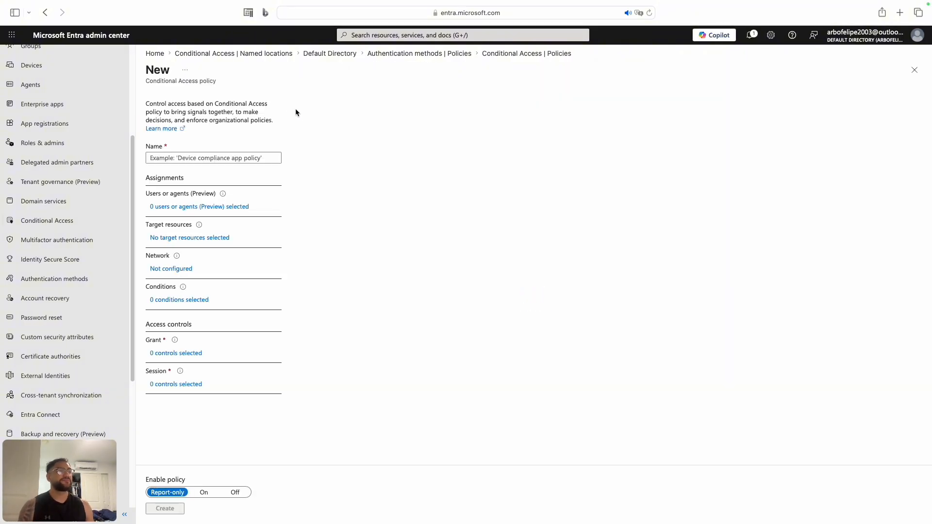
{"action": "mouse_move", "coordinate": [438, 4]}
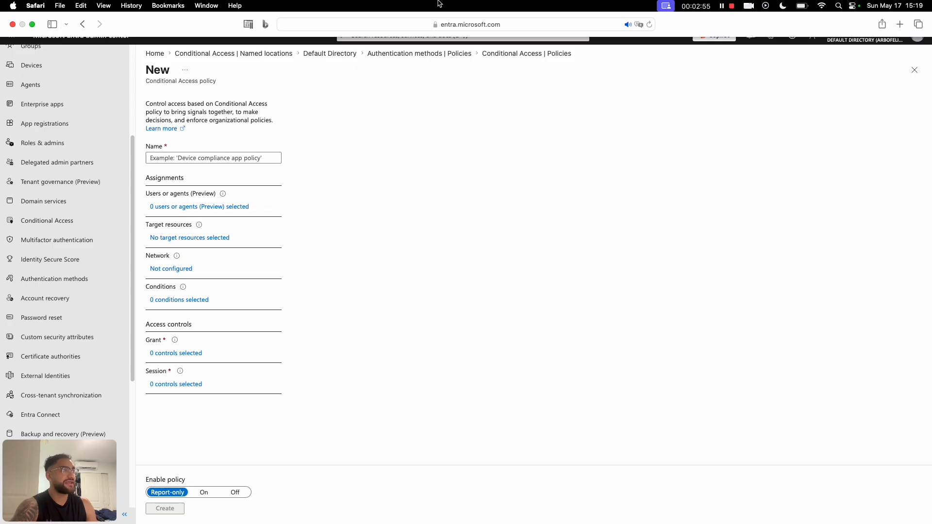
{"action": "left_click", "coordinate": [239, 163]}
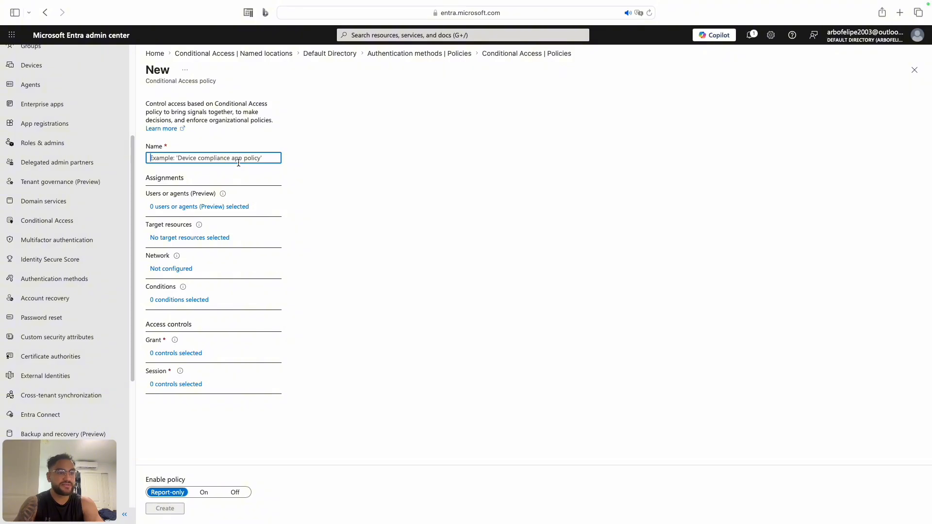
{"action": "type", "text": "Youtube Policy"}
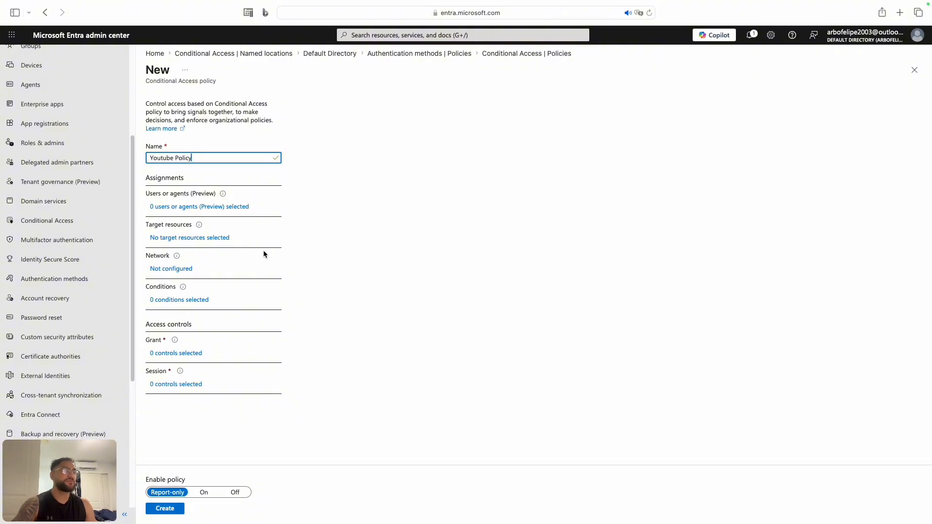
Open the policy's user assignment, check what the policy can apply to, and set inclusion to Select users and groups.
{"action": "left_click", "coordinate": [212, 208]}
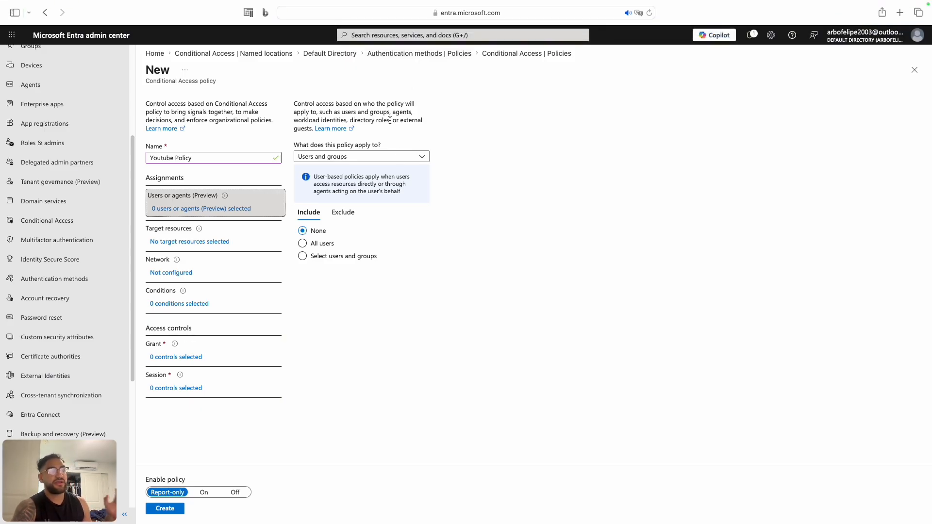
{"action": "left_click", "coordinate": [329, 261]}
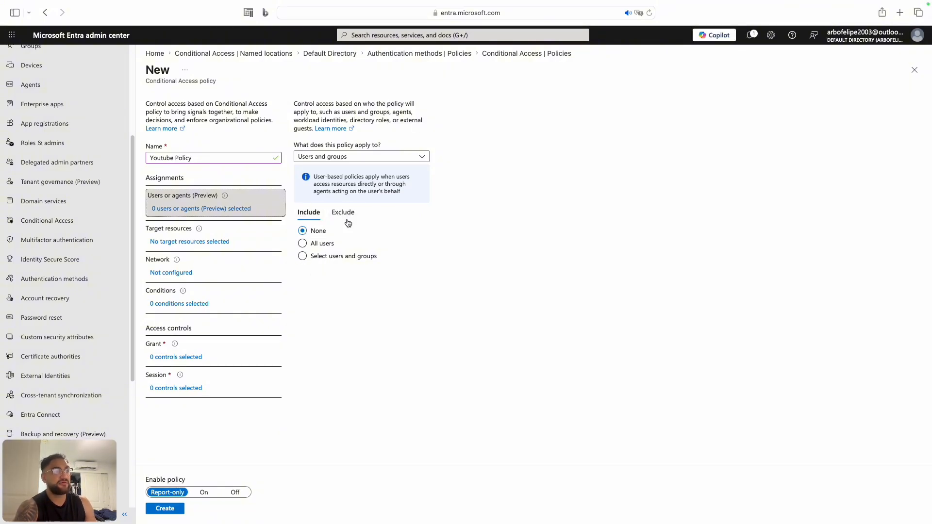
{"action": "left_click", "coordinate": [352, 164]}
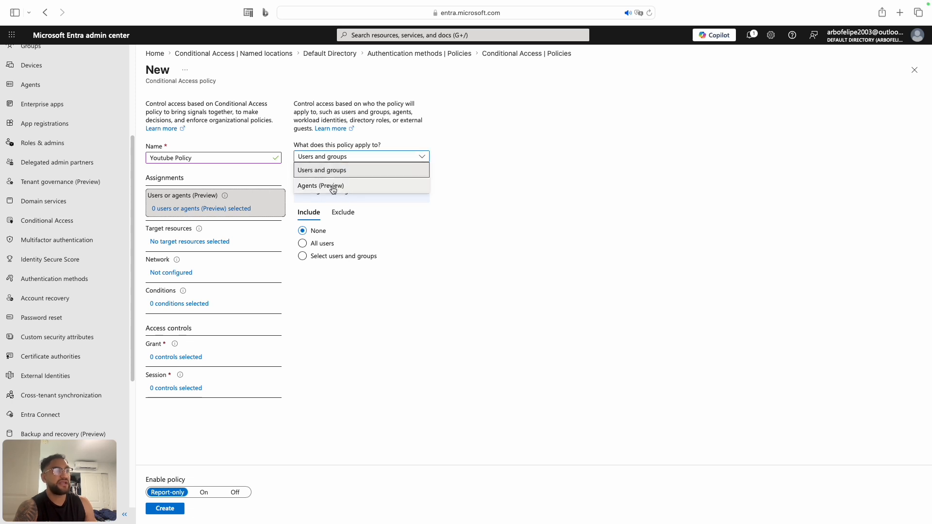
{"action": "left_click", "coordinate": [542, 194]}
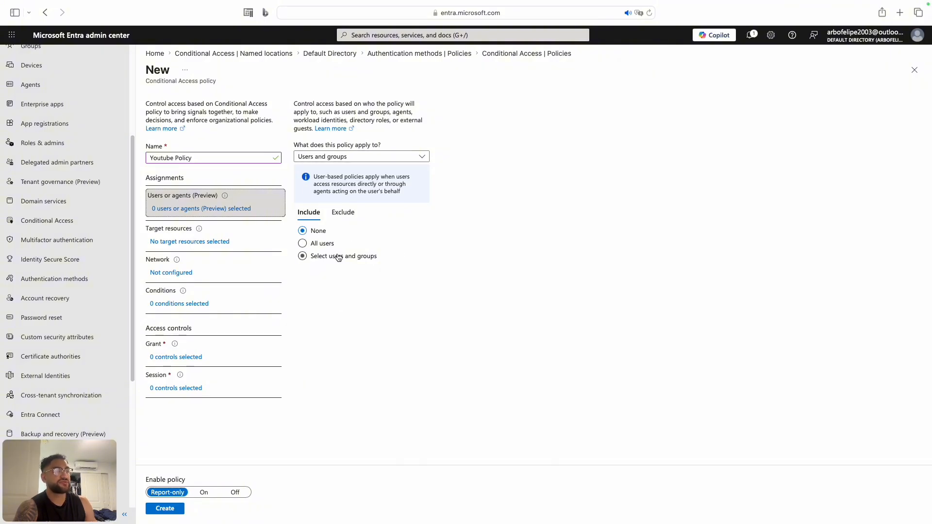
{"action": "left_click", "coordinate": [303, 243]}
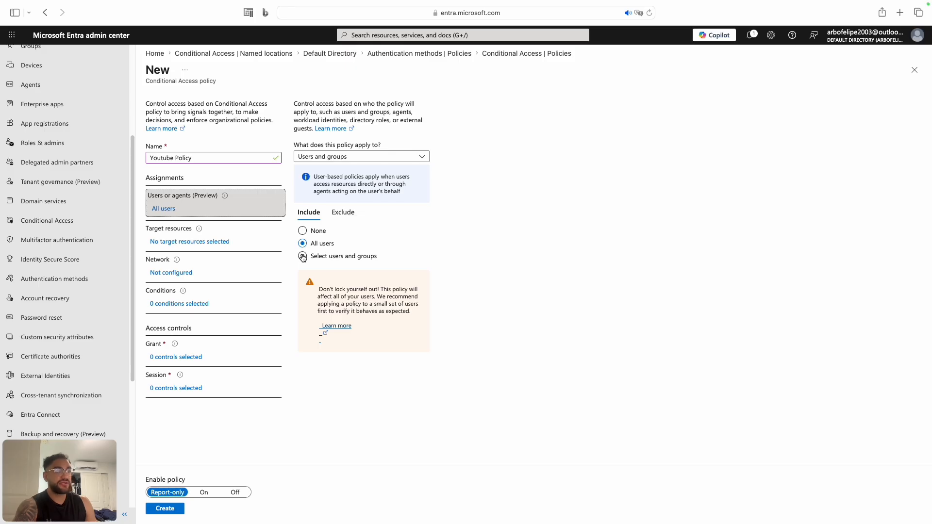
{"action": "left_click", "coordinate": [302, 256]}
{"action": "left_click", "coordinate": [329, 290]}
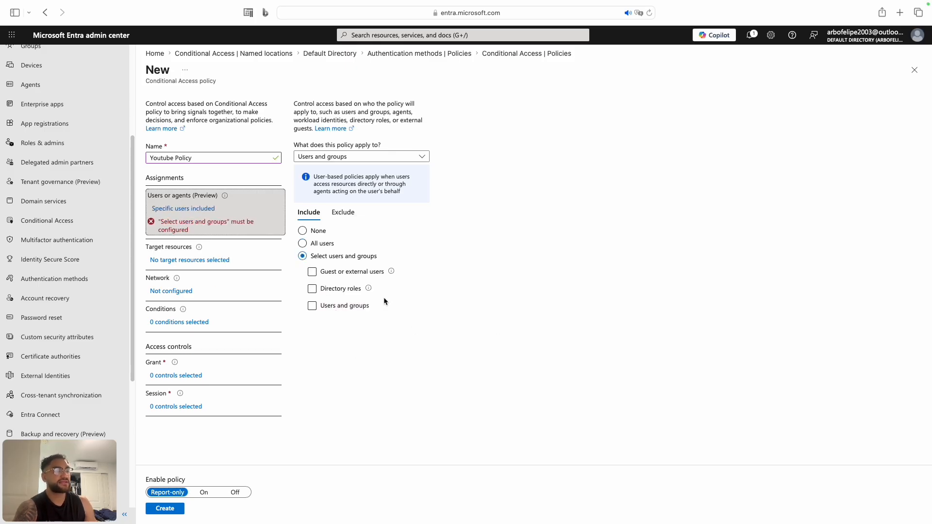
{"action": "left_click", "coordinate": [345, 273]}
{"action": "left_click", "coordinate": [344, 272]}
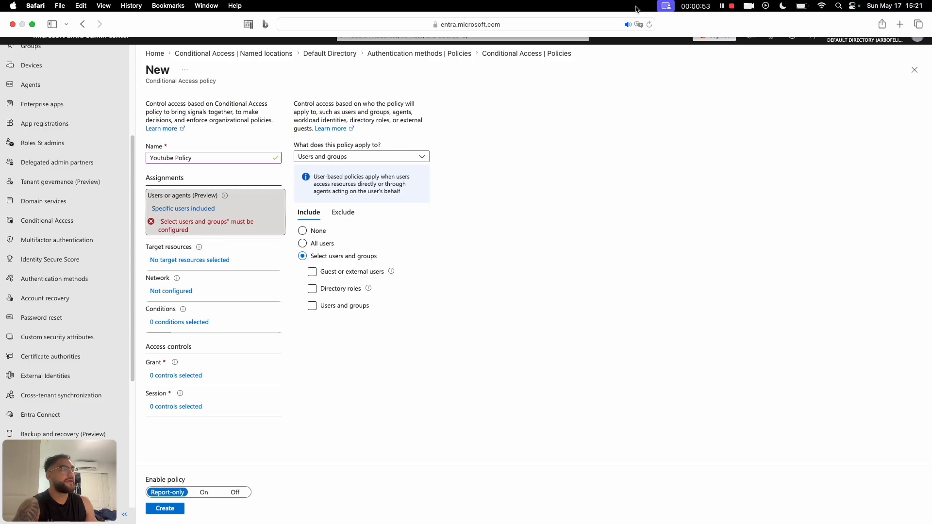
Enable Directory roles as an inclusion and examine the list of built-in directory roles without choosing one.
{"action": "left_click", "coordinate": [313, 291]}
{"action": "left_click", "coordinate": [340, 307]}
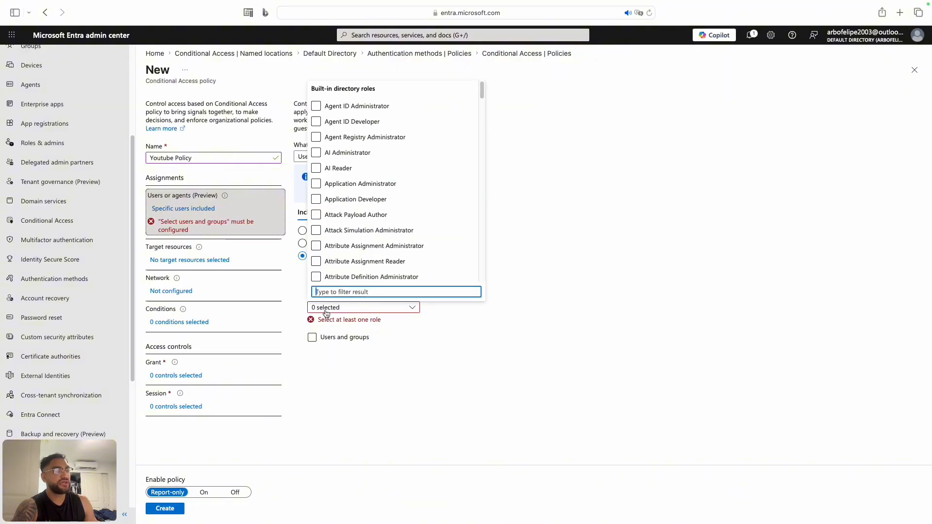
{"action": "left_click", "coordinate": [352, 220]}
{"action": "scroll", "coordinate": [353, 219], "scroll_direction": "down", "scroll_amount": 20}
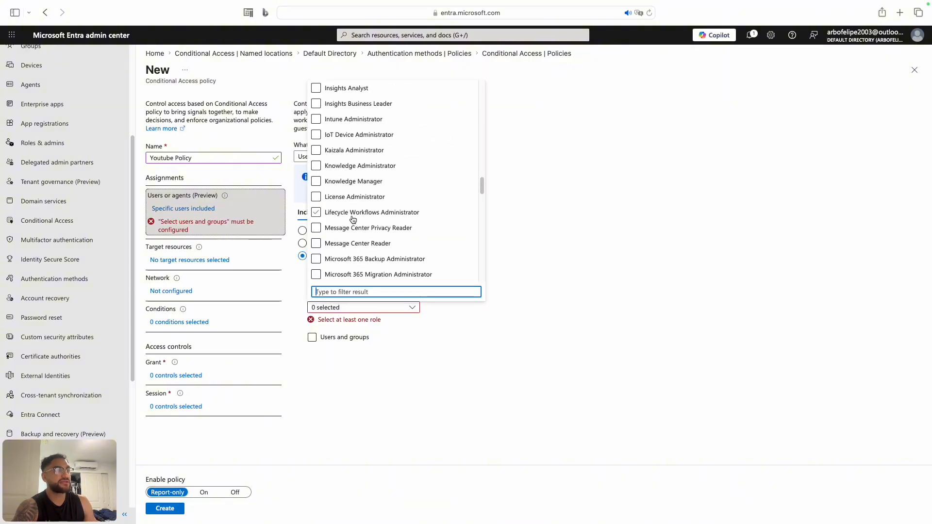
{"action": "scroll", "coordinate": [352, 219], "scroll_direction": "down", "scroll_amount": 15}
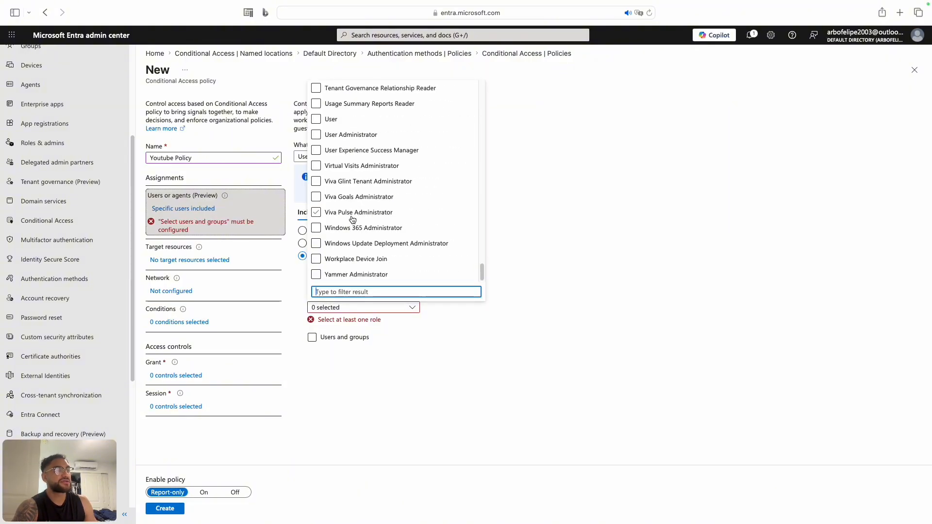
{"action": "scroll", "coordinate": [352, 219], "scroll_direction": "up", "scroll_amount": 6}
{"action": "scroll", "coordinate": [353, 219], "scroll_direction": "up", "scroll_amount": 20}
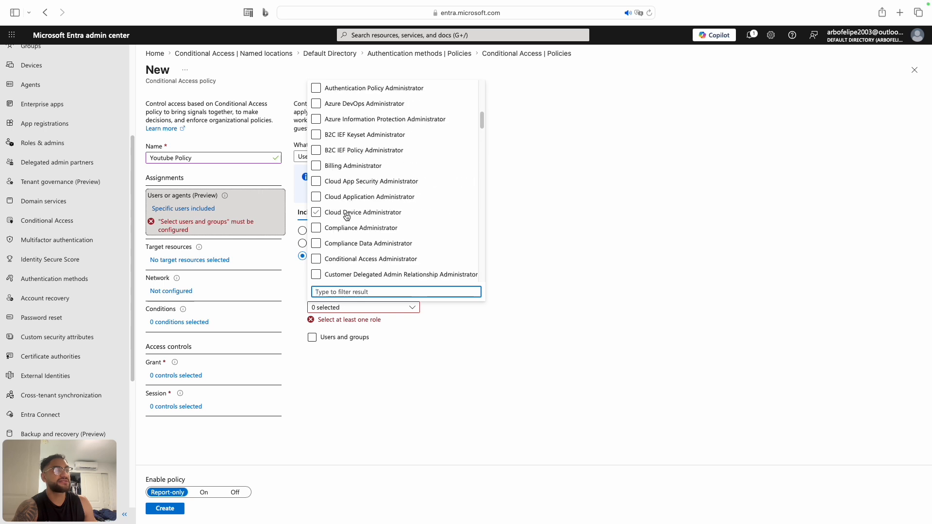
{"action": "scroll", "coordinate": [346, 216], "scroll_direction": "up", "scroll_amount": 2}
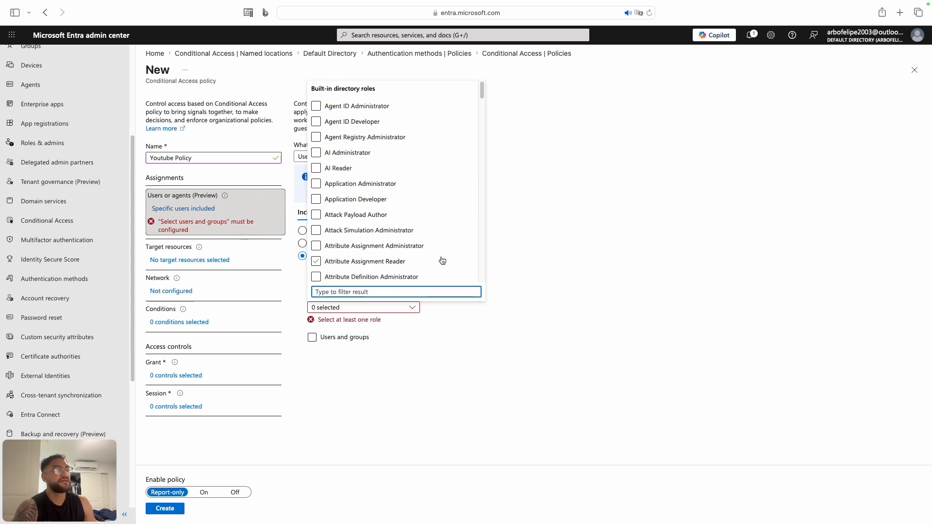
{"action": "left_click", "coordinate": [506, 205]}
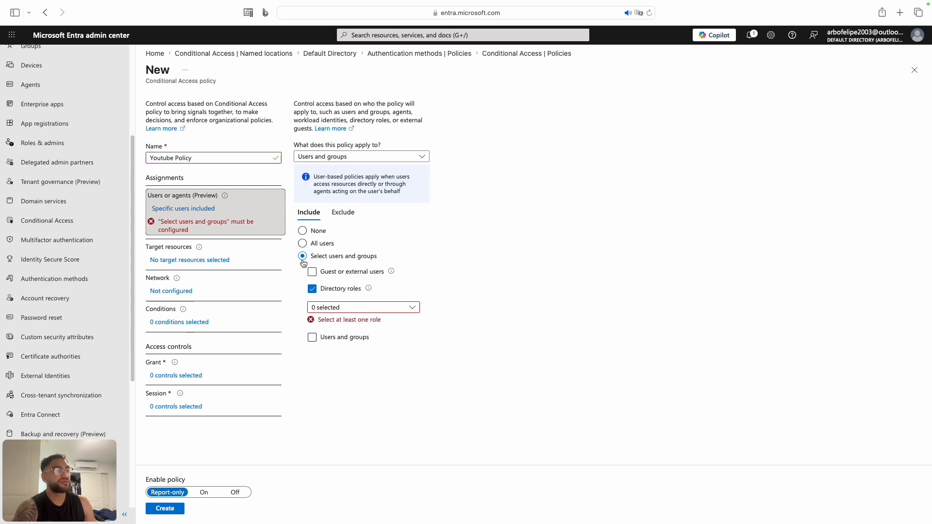
Include the PSG group through Users and groups and disable the Directory roles inclusion.
{"action": "left_click", "coordinate": [336, 339]}
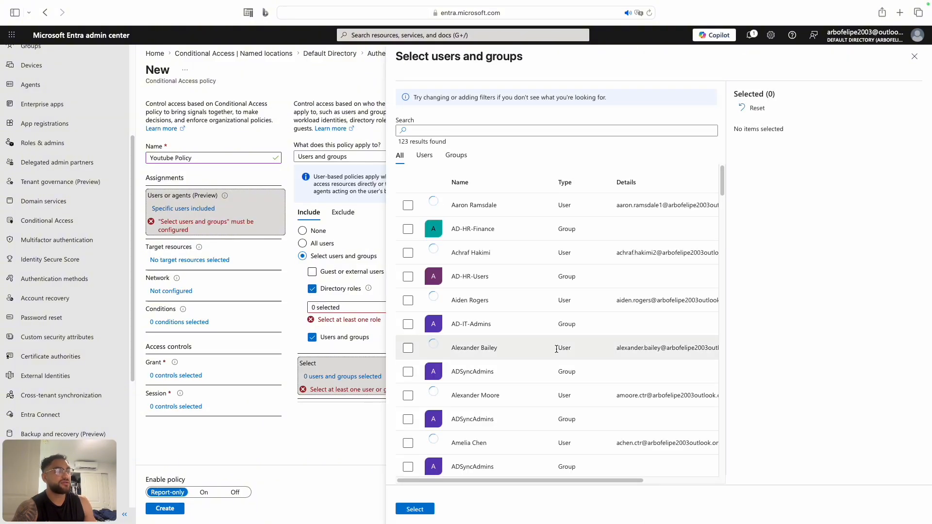
{"action": "scroll", "coordinate": [478, 331], "scroll_direction": "down", "scroll_amount": 15}
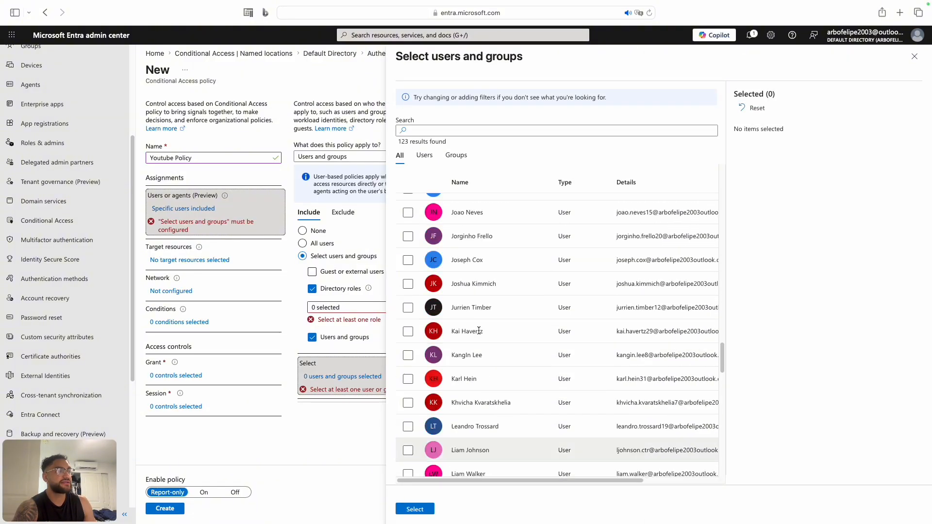
{"action": "left_click", "coordinate": [425, 155]}
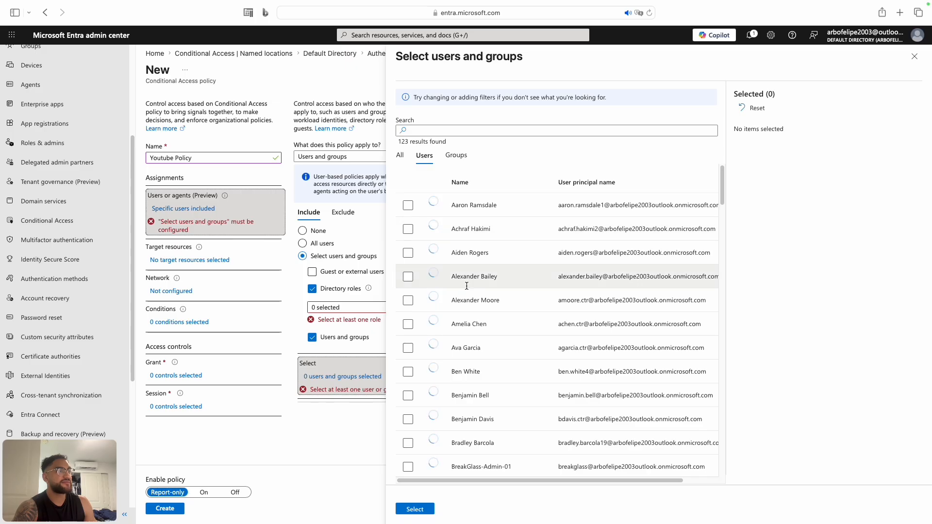
{"action": "left_click", "coordinate": [456, 156]}
{"action": "scroll", "coordinate": [514, 388], "scroll_direction": "down", "scroll_amount": 10}
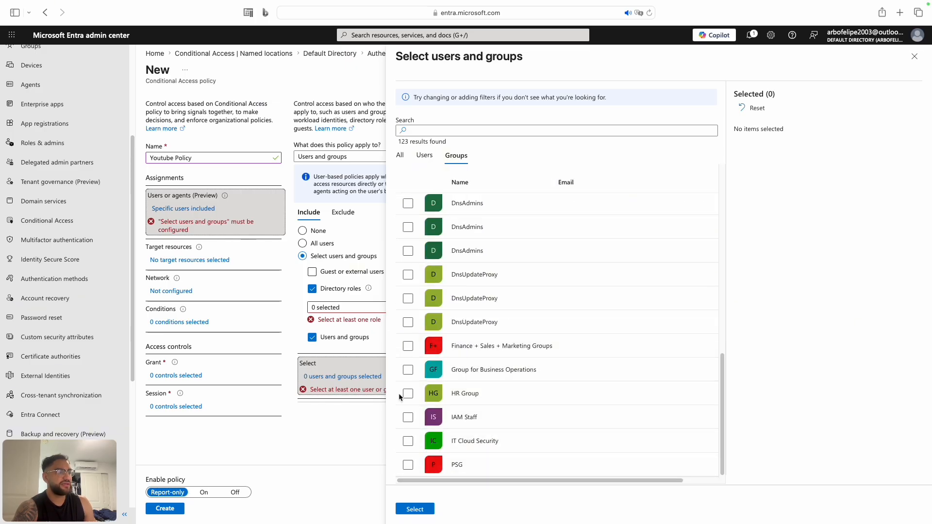
{"action": "left_click", "coordinate": [407, 464]}
{"action": "left_click", "coordinate": [415, 509]}
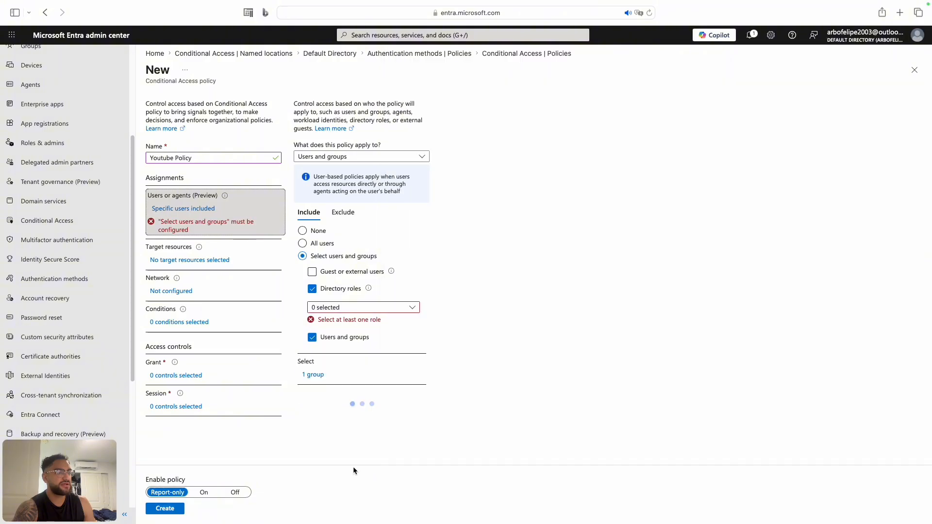
{"action": "left_click", "coordinate": [311, 290]}
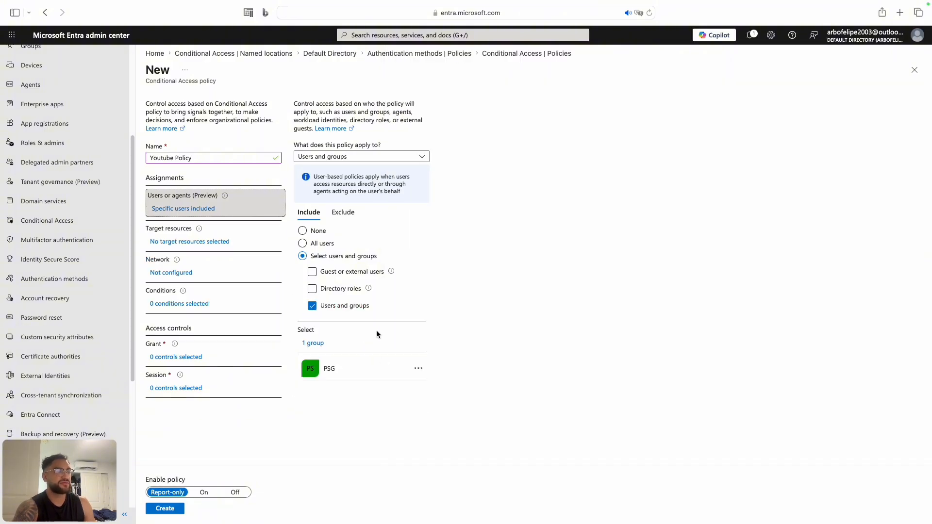
Examine the exclusion options of the user assignment and return to the included users and groups.
{"action": "left_click", "coordinate": [347, 216]}
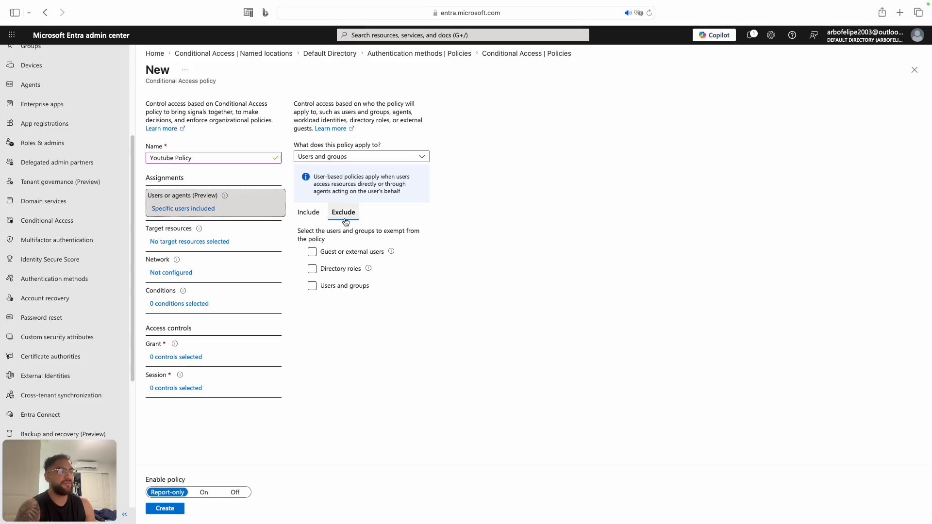
{"action": "left_click", "coordinate": [360, 286]}
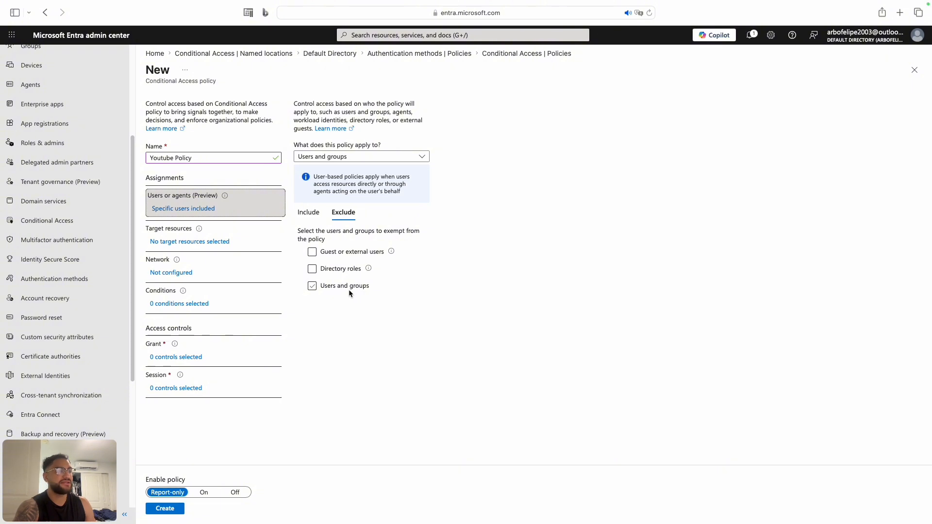
{"action": "left_click", "coordinate": [307, 211]}
{"action": "left_click", "coordinate": [341, 212]}
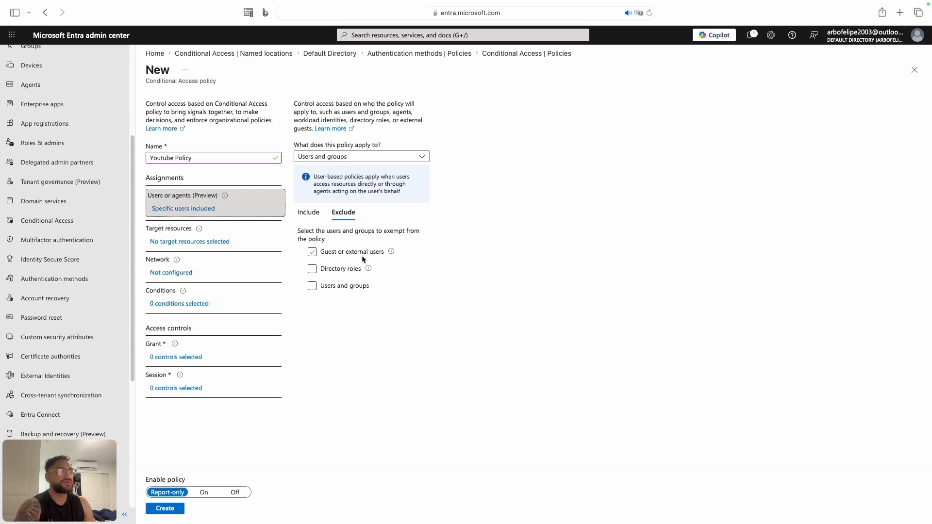
{"action": "left_click", "coordinate": [314, 158]}
{"action": "left_click", "coordinate": [599, 232]}
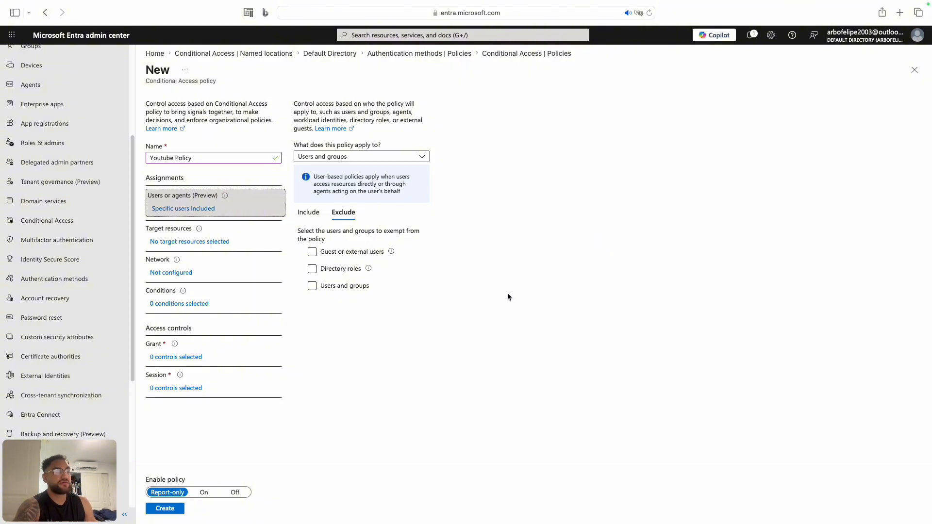
{"action": "left_click", "coordinate": [312, 214]}
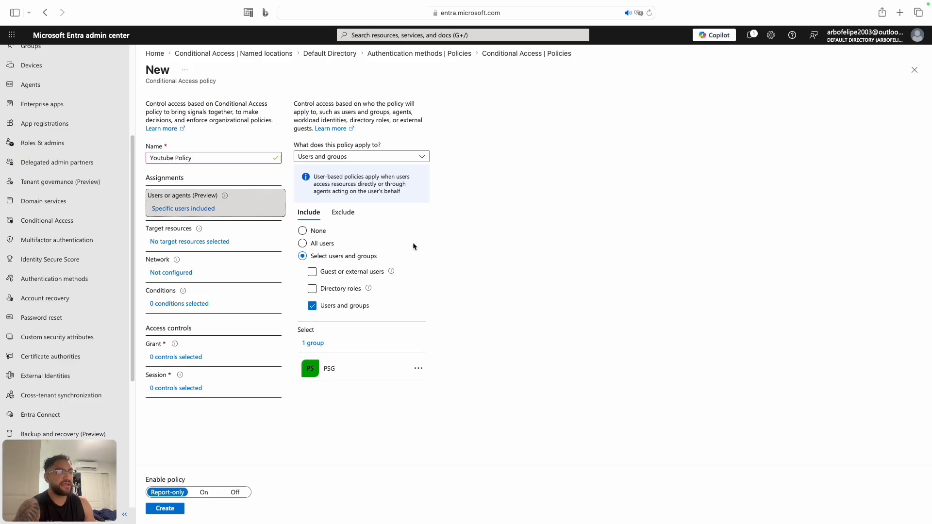
Set the policy's target resources to include All resources (formerly 'All cloud apps').
{"action": "left_click", "coordinate": [206, 242]}
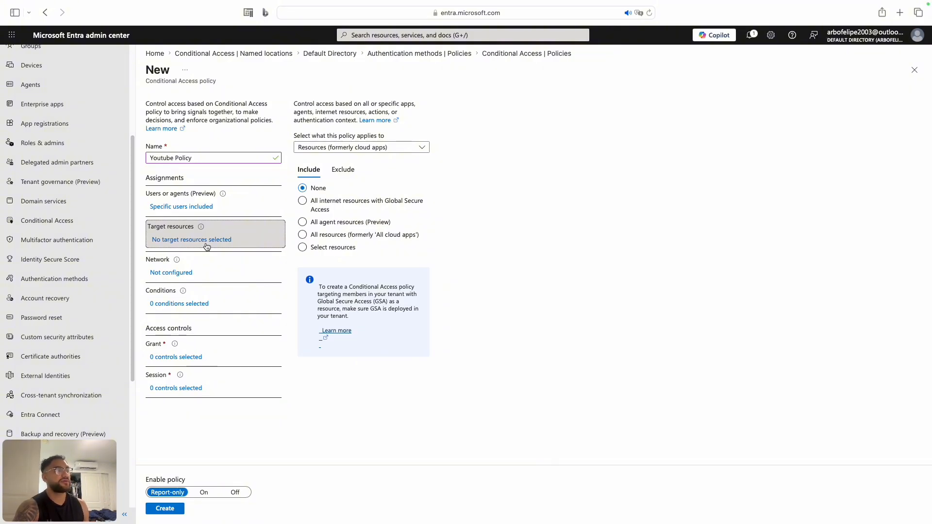
{"action": "left_click", "coordinate": [326, 234]}
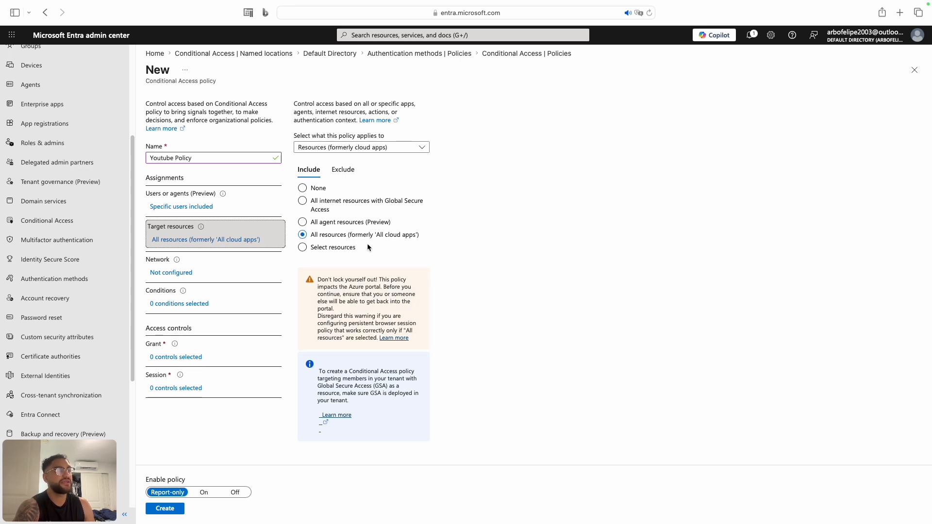
Browse the applications offered under Select resources, close the list without choosing any, and restore All resources as the included target.
{"action": "left_click", "coordinate": [348, 249]}
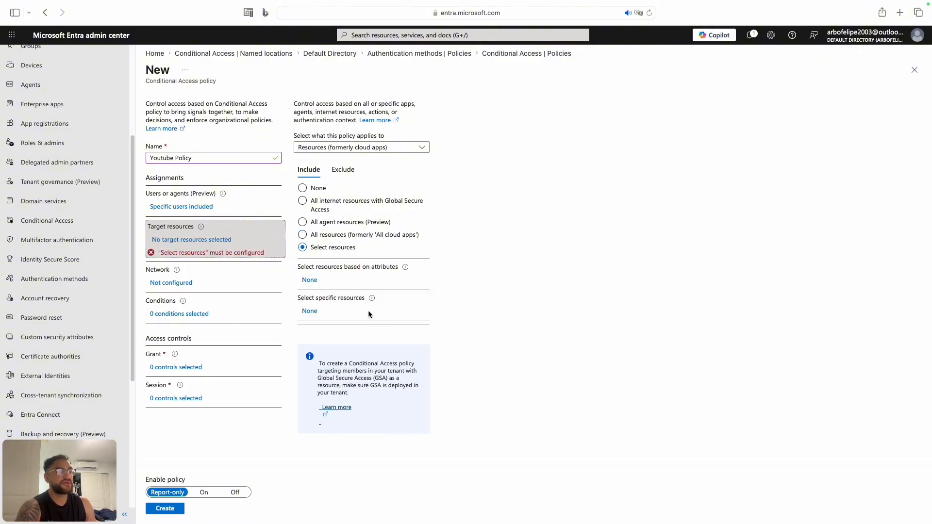
{"action": "left_click", "coordinate": [309, 311]}
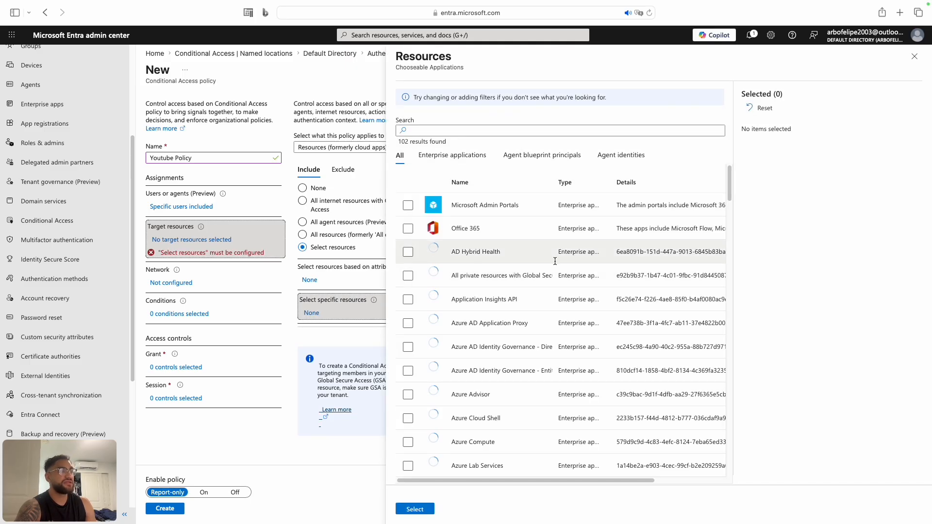
{"action": "scroll", "coordinate": [553, 261], "scroll_direction": "down", "scroll_amount": 20}
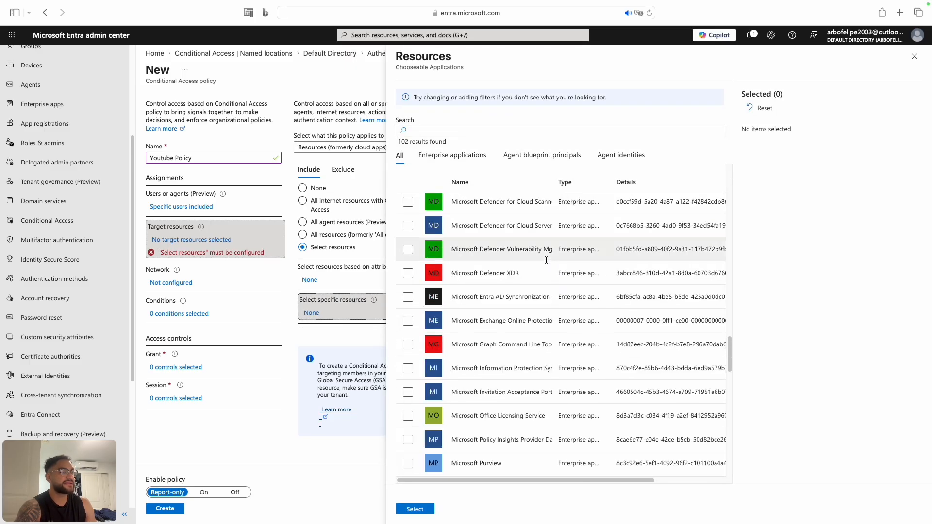
{"action": "scroll", "coordinate": [546, 260], "scroll_direction": "down", "scroll_amount": 10}
{"action": "left_click", "coordinate": [915, 57]}
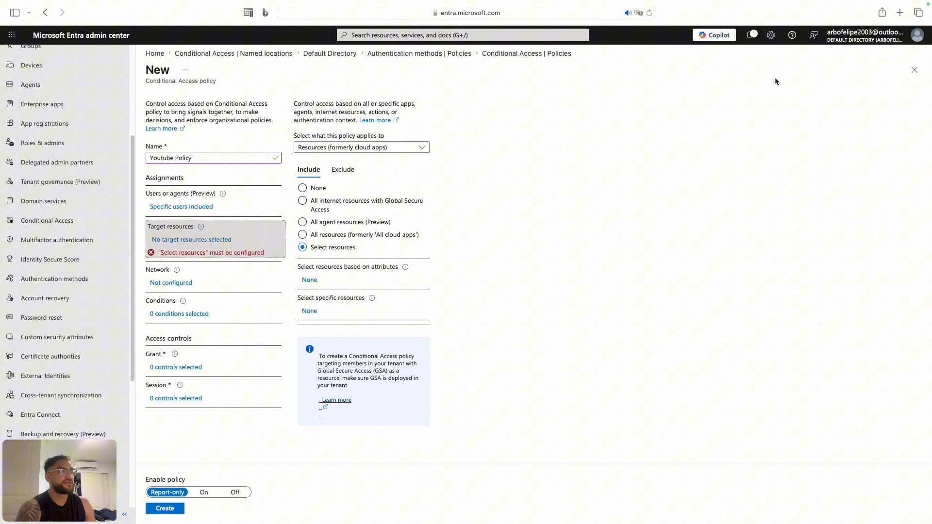
{"action": "left_click", "coordinate": [340, 241]}
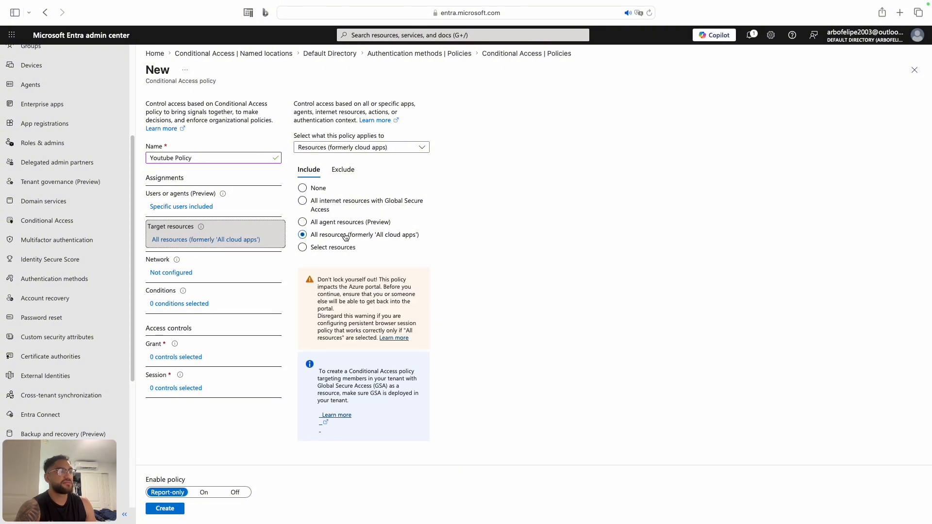
Try All agent resources (Preview) as the included target, check the resource exclusion options, and switch back to All resources.
{"action": "left_click", "coordinate": [305, 223]}
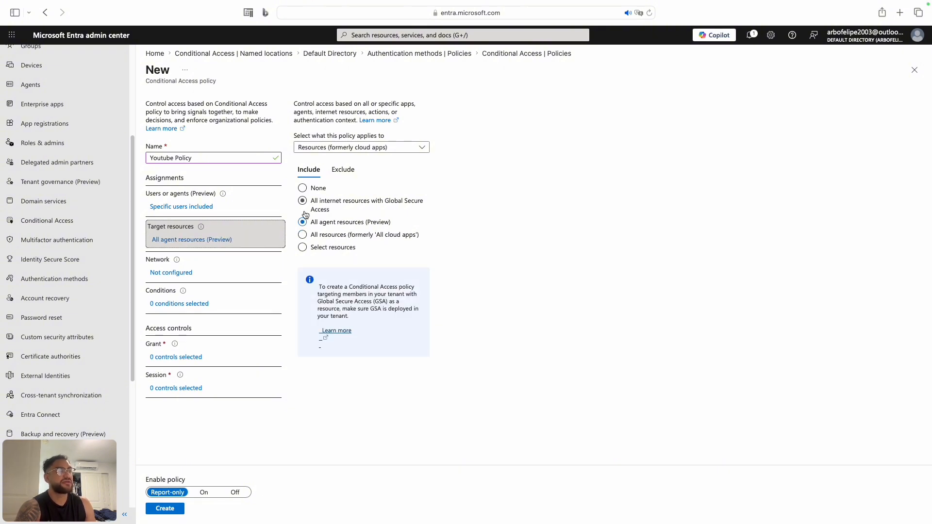
{"action": "left_click", "coordinate": [336, 171]}
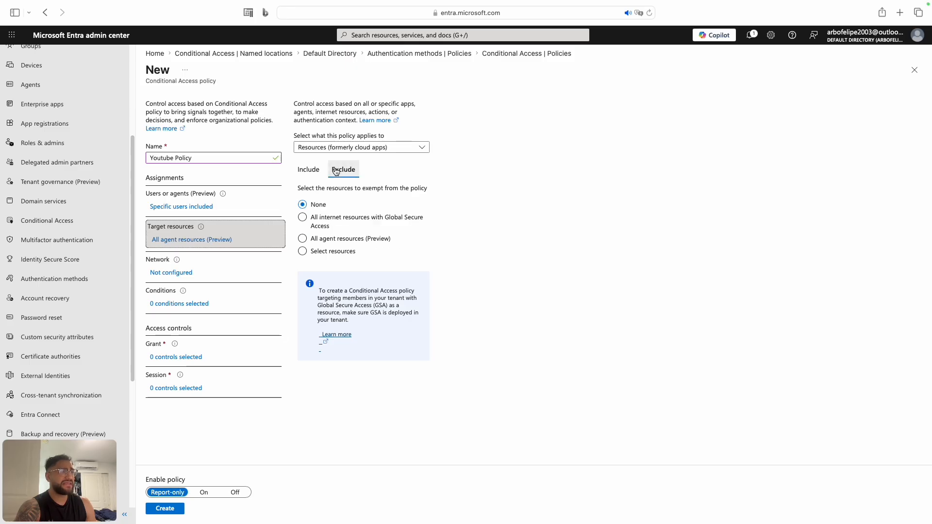
{"action": "left_click", "coordinate": [309, 172]}
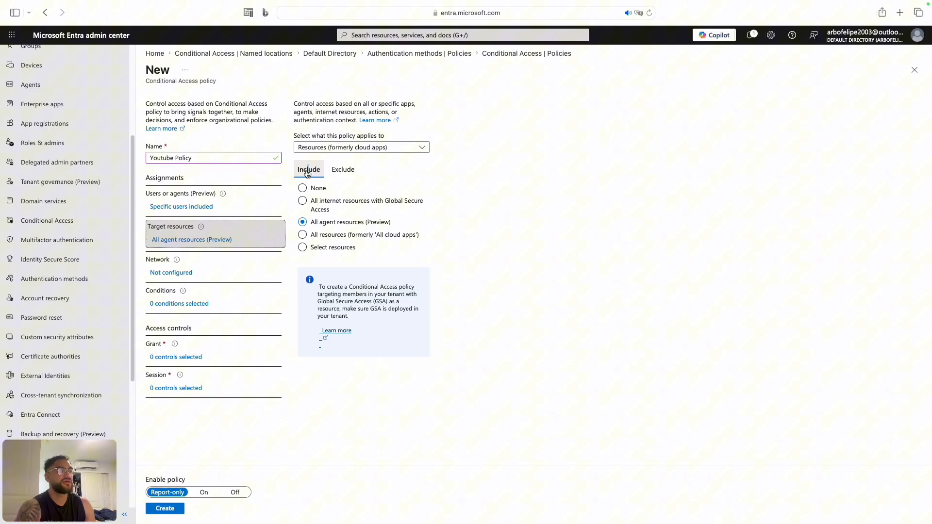
{"action": "left_click", "coordinate": [332, 238]}
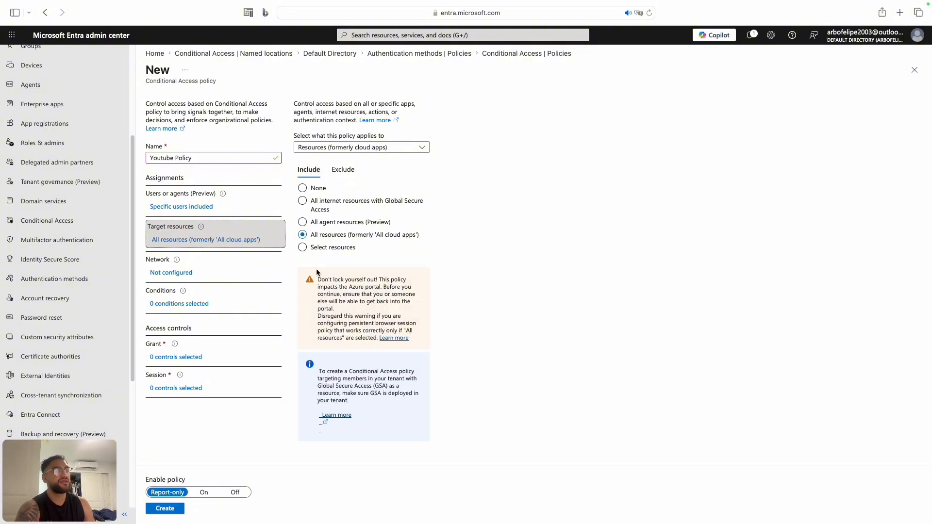
Enable the policy's network condition and include only the named location "Trusted location" under Selected networks and locations.
{"action": "left_click", "coordinate": [177, 277]}
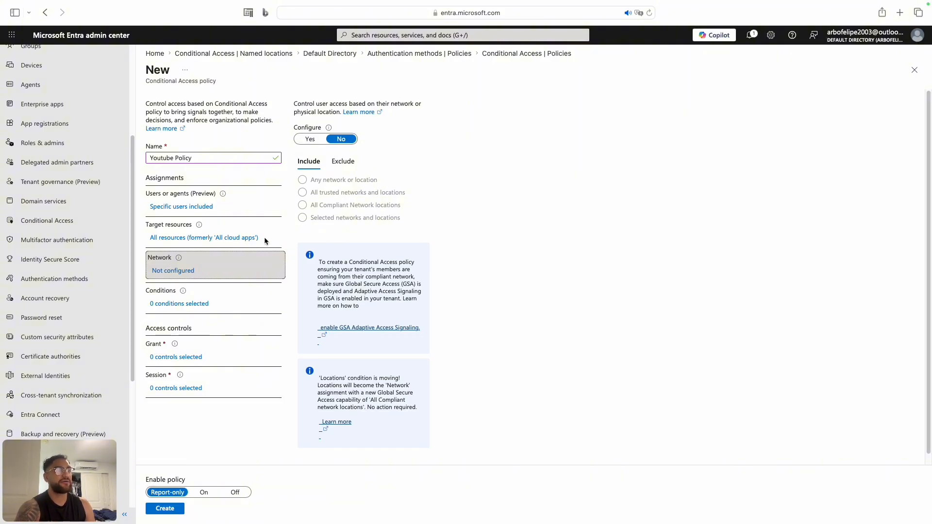
{"action": "left_click", "coordinate": [311, 140]}
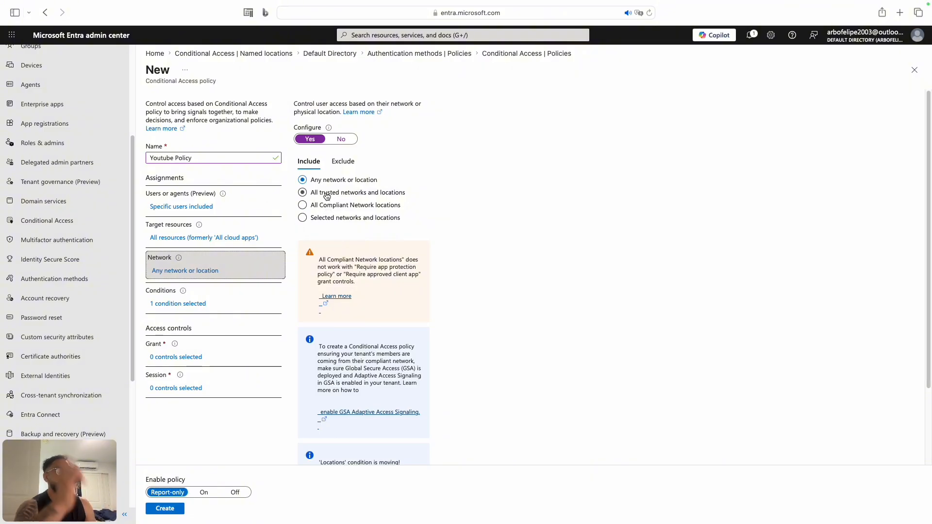
{"action": "left_click", "coordinate": [327, 193]}
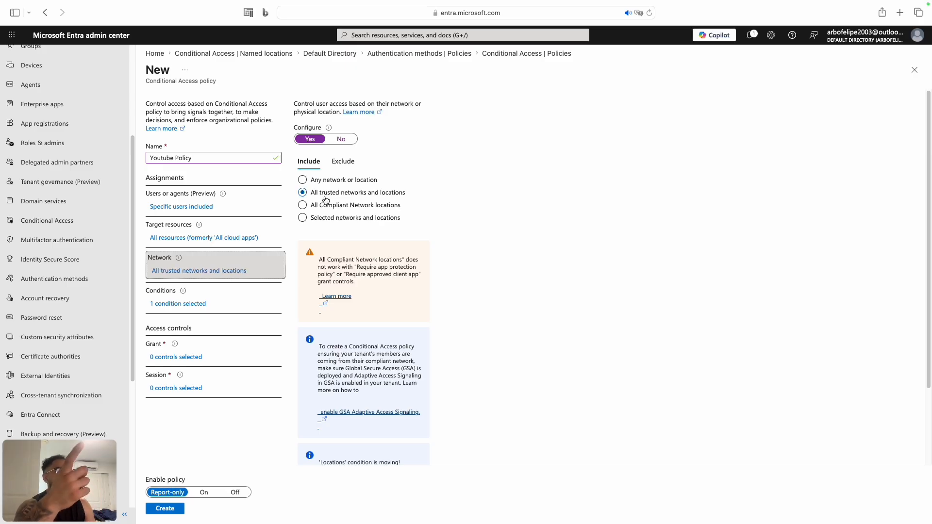
{"action": "left_click", "coordinate": [326, 205]}
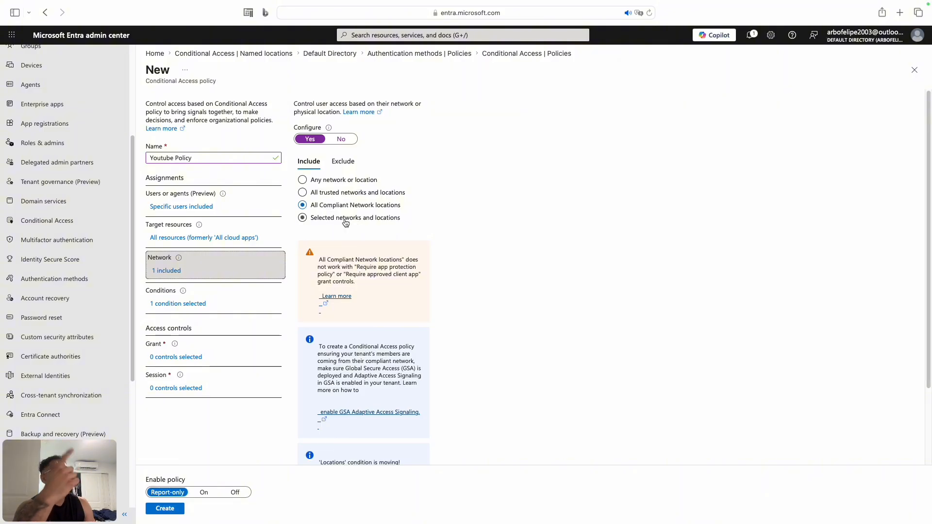
{"action": "left_click", "coordinate": [344, 218]}
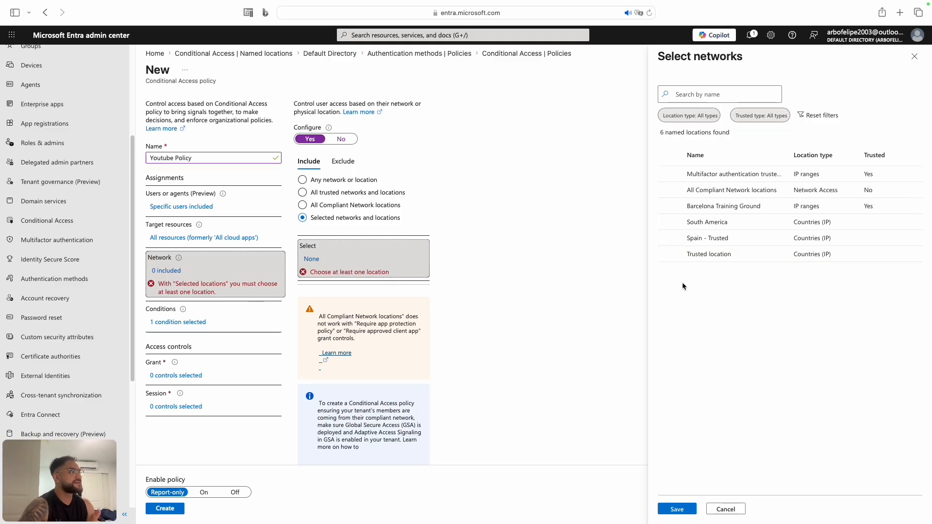
{"action": "left_click", "coordinate": [670, 255]}
{"action": "left_click", "coordinate": [677, 509]}
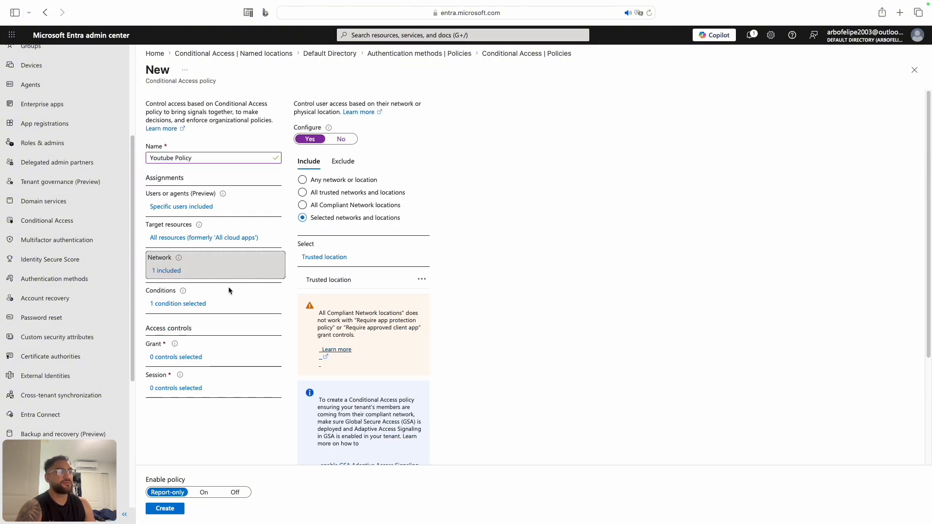
Configure the policy's user risk condition to apply to the High risk level.
{"action": "left_click", "coordinate": [185, 304]}
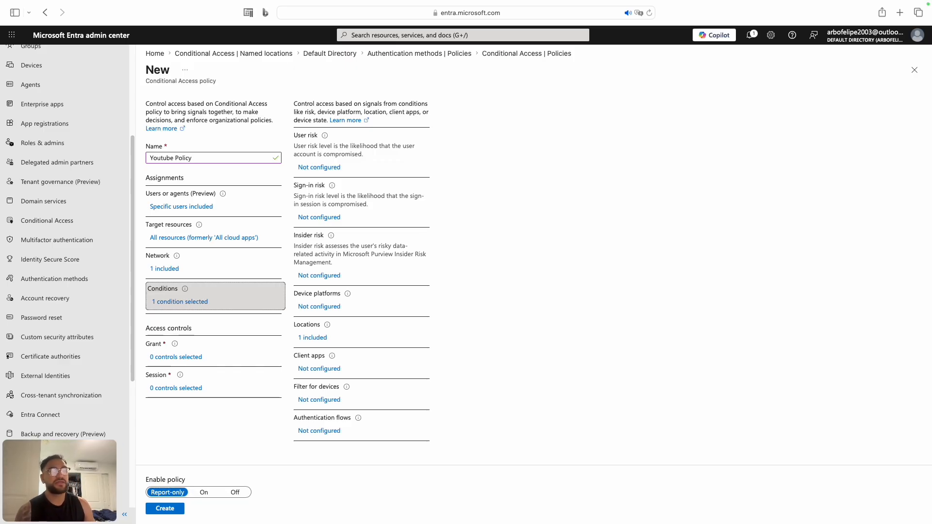
{"action": "scroll", "coordinate": [70, 275], "scroll_direction": "down", "scroll_amount": 1}
{"action": "scroll", "coordinate": [70, 275], "scroll_direction": "down", "scroll_amount": 6}
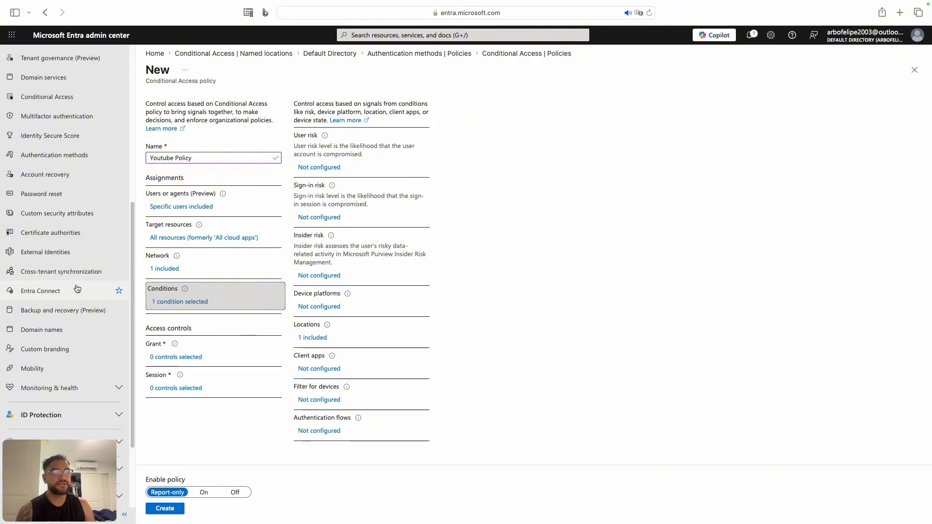
{"action": "scroll", "coordinate": [64, 347], "scroll_direction": "down", "scroll_amount": 3}
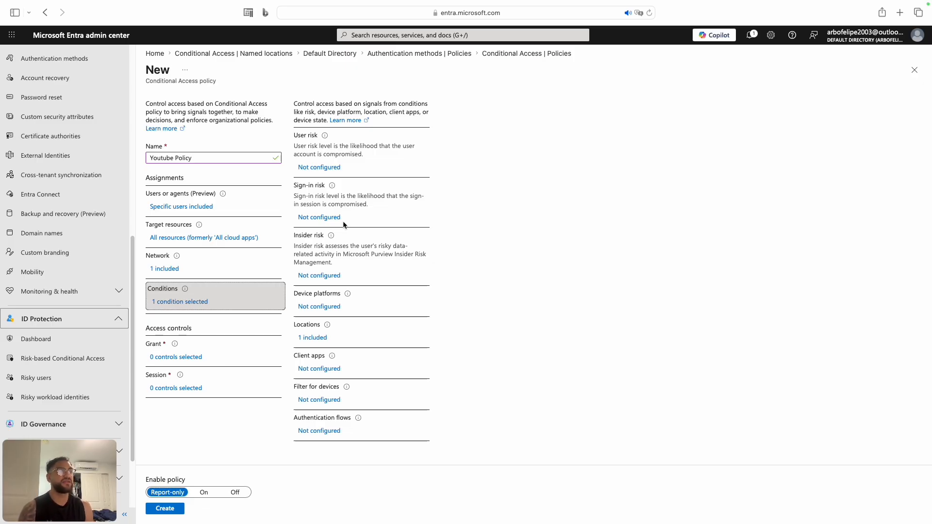
{"action": "left_click", "coordinate": [319, 168]}
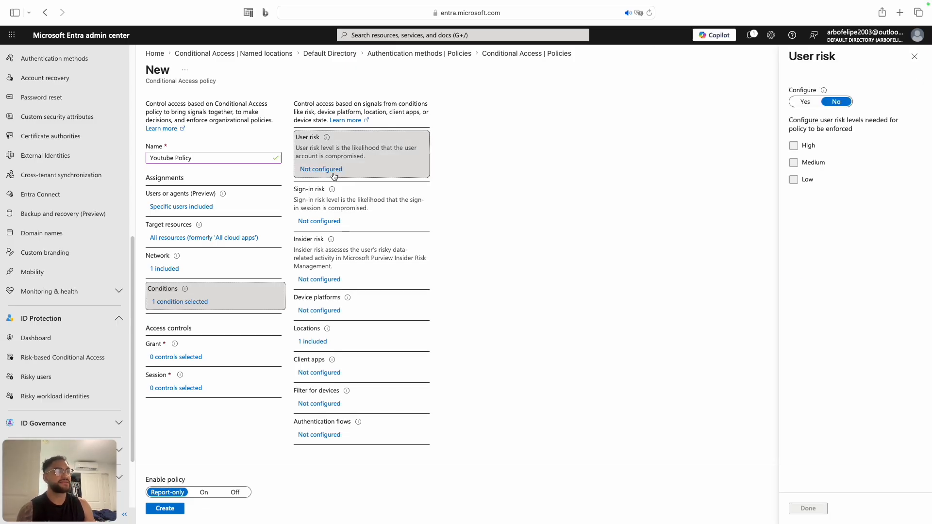
{"action": "left_click", "coordinate": [805, 102]}
{"action": "left_click", "coordinate": [794, 146]}
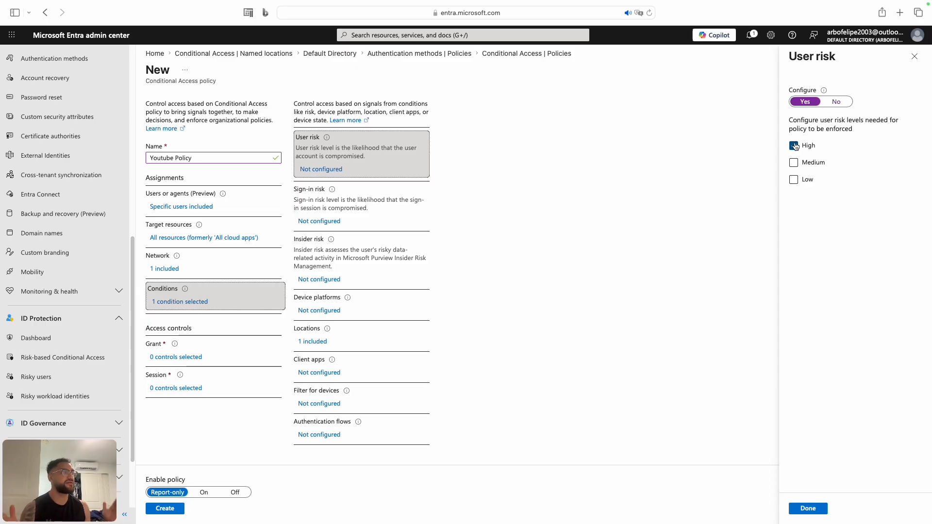
{"action": "mouse_move", "coordinate": [606, 4]}
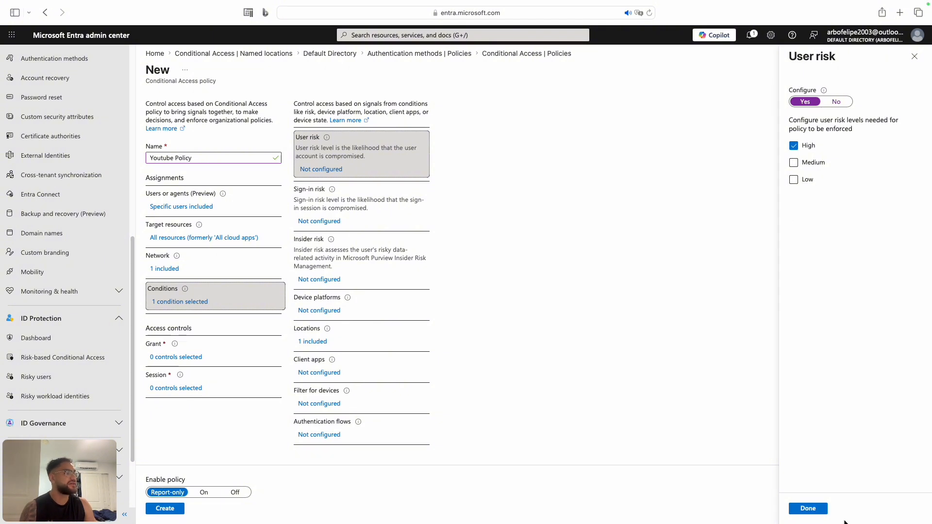
{"action": "left_click", "coordinate": [808, 509]}
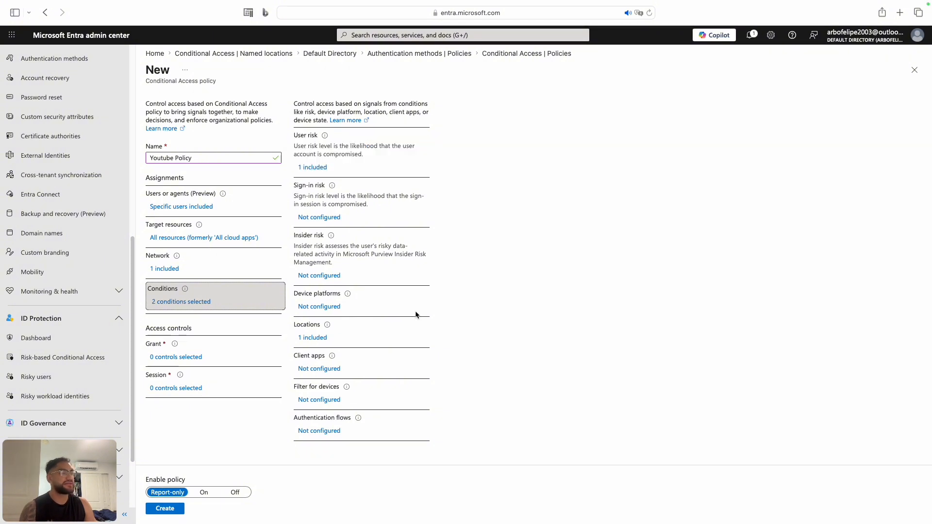
Configure the policy's sign-in risk condition to apply to the High risk level.
{"action": "left_click", "coordinate": [316, 223]}
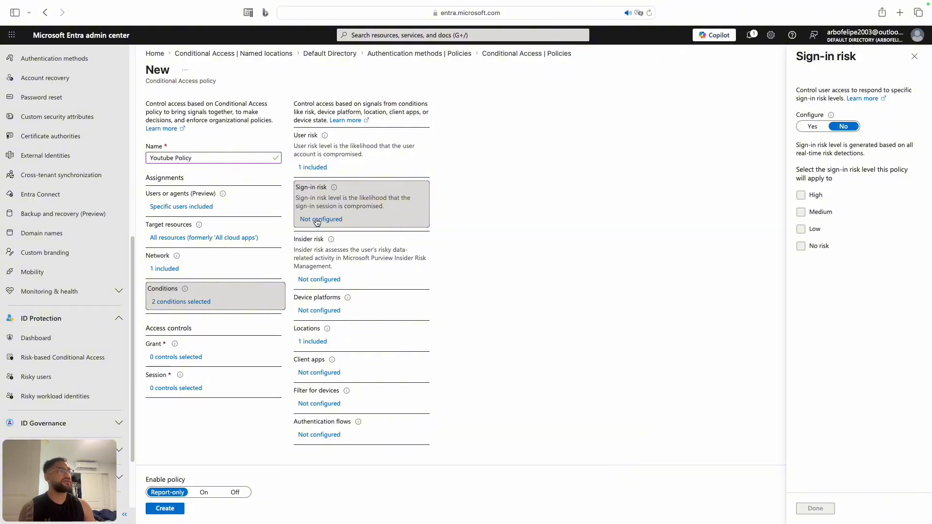
{"action": "left_click", "coordinate": [813, 127]}
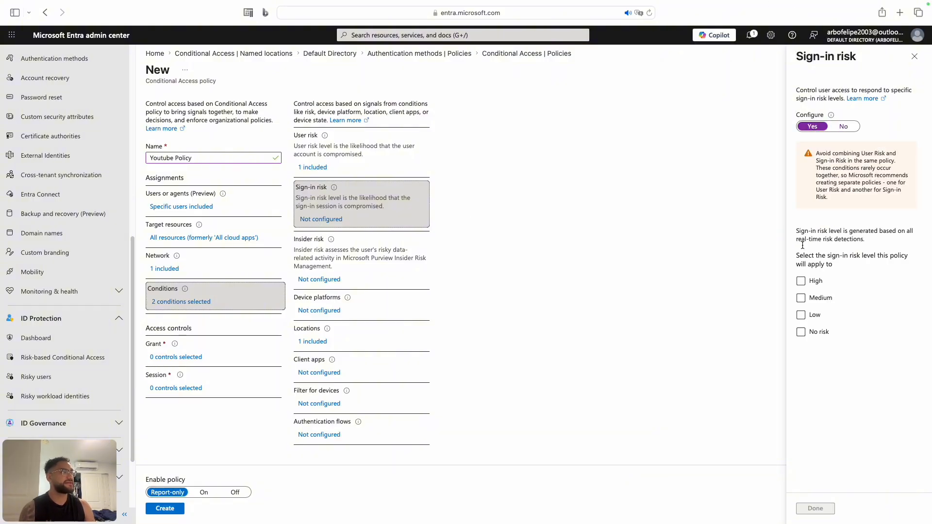
{"action": "left_click", "coordinate": [801, 281]}
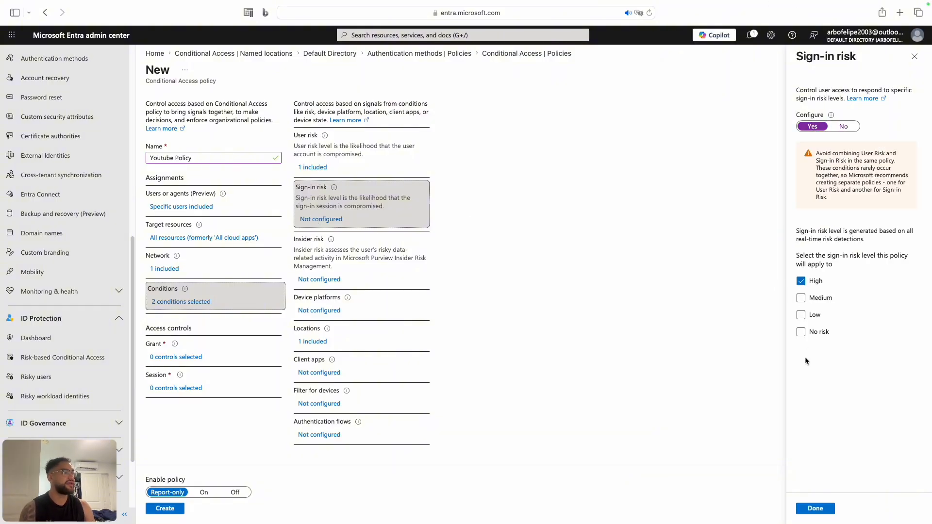
{"action": "left_click", "coordinate": [815, 508]}
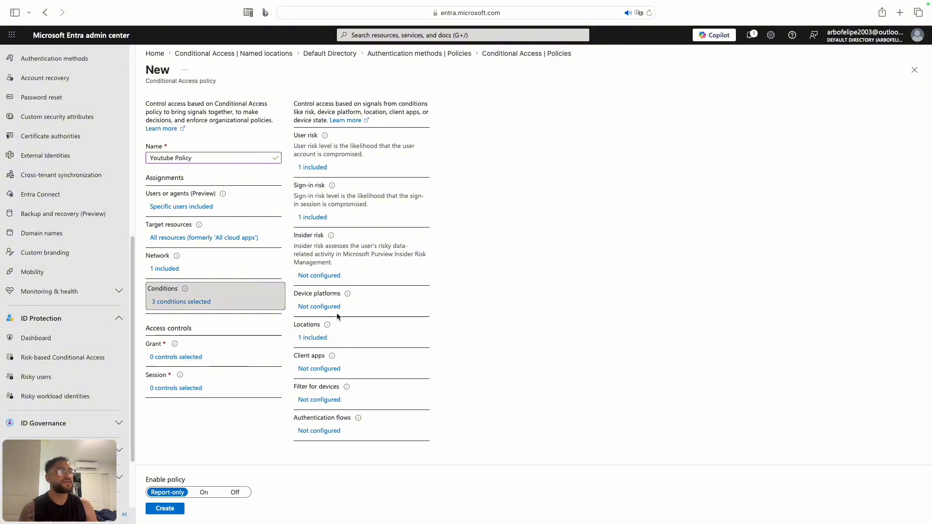
Configure the device platforms condition to include Android, iOS, Windows Phone, Windows and macOS.
{"action": "left_click", "coordinate": [313, 307]}
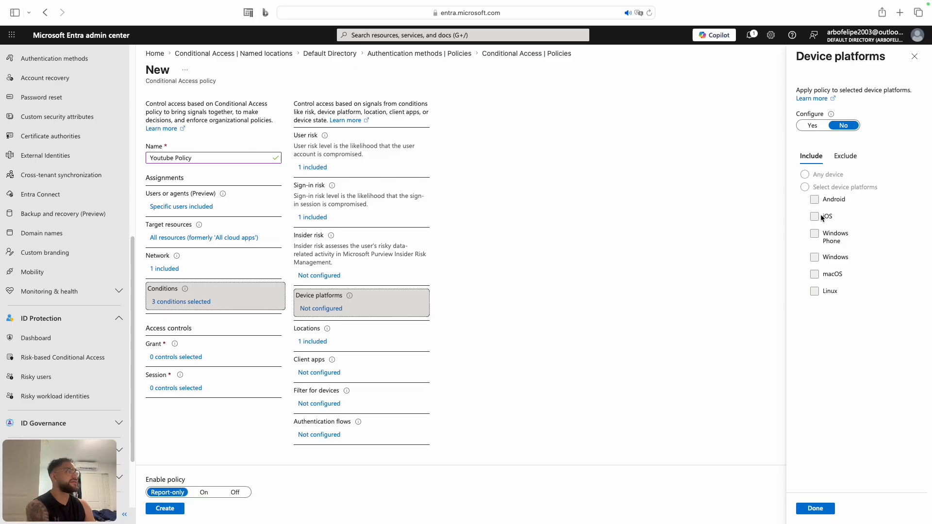
{"action": "left_click", "coordinate": [812, 126]}
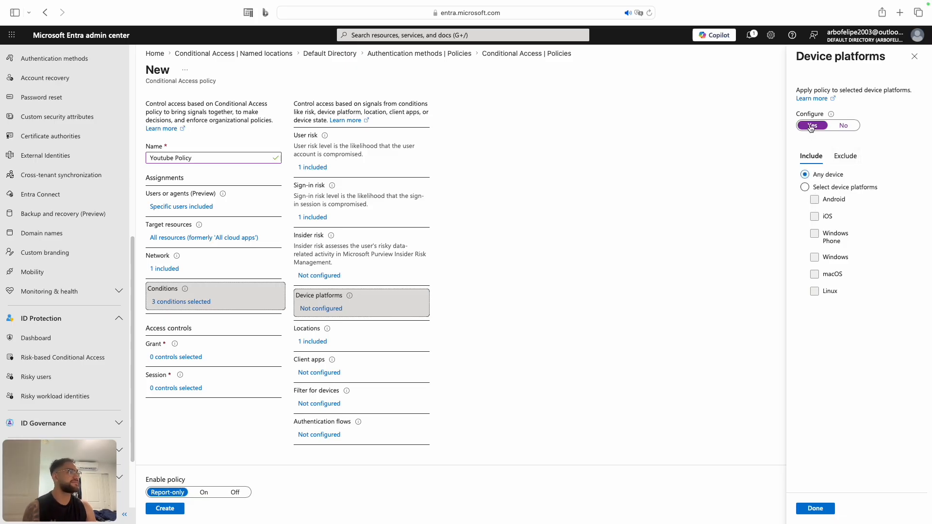
{"action": "left_click", "coordinate": [805, 187]}
{"action": "left_click", "coordinate": [814, 200]}
{"action": "left_click", "coordinate": [814, 217]}
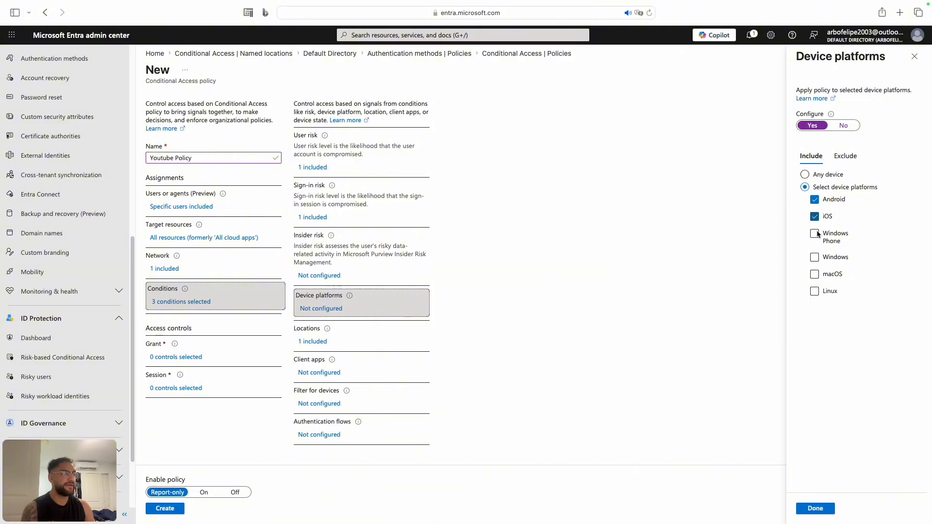
{"action": "left_click", "coordinate": [814, 234]}
{"action": "left_click", "coordinate": [814, 258]}
{"action": "left_click", "coordinate": [820, 276]}
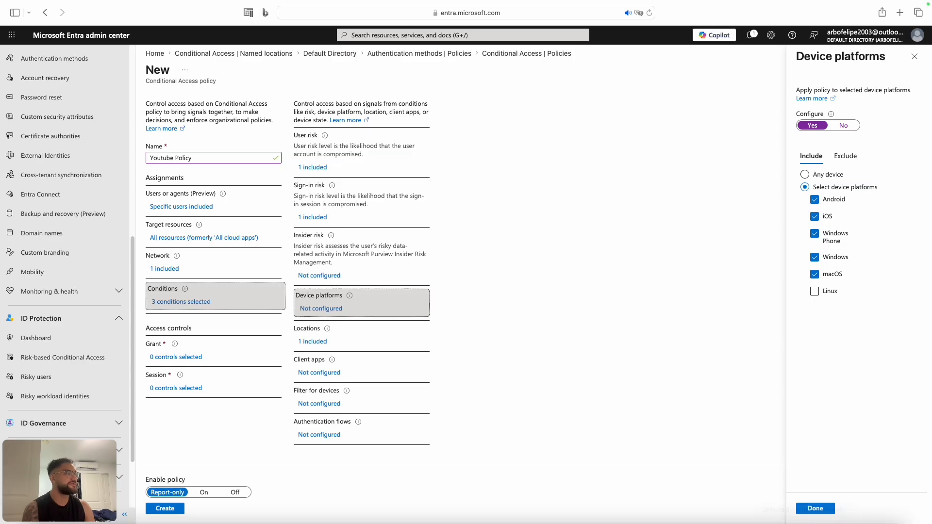
{"action": "left_click", "coordinate": [814, 507]}
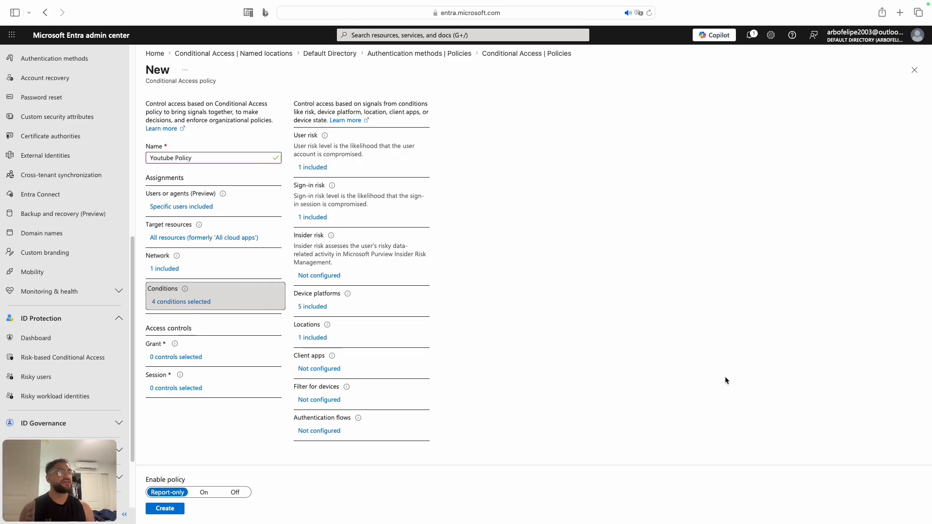
Review the Locations condition while keeping the policy's unsaved edits.
{"action": "left_click", "coordinate": [308, 338]}
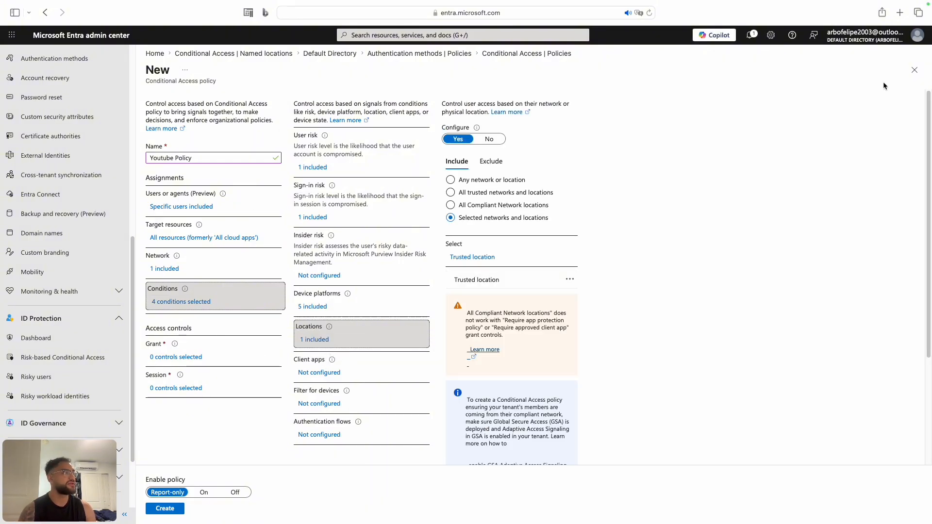
{"action": "left_click", "coordinate": [914, 70]}
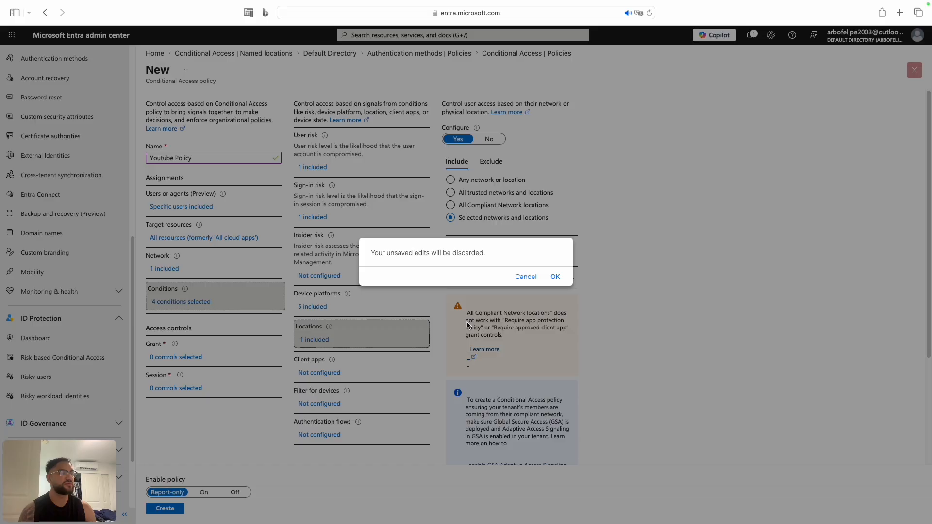
{"action": "left_click", "coordinate": [534, 276]}
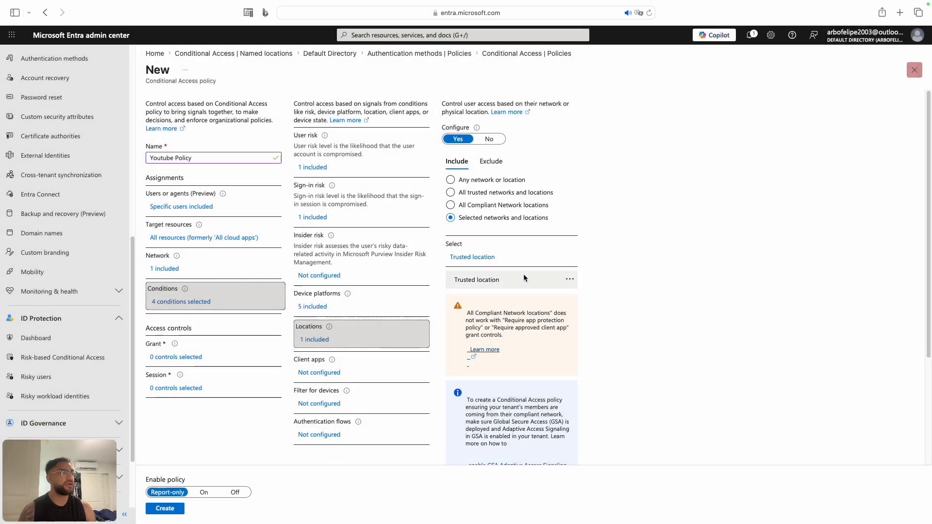
Configure the client apps condition to include Browser, Mobile apps and desktop clients, Exchange ActiveSync clients and Other clients.
{"action": "left_click", "coordinate": [324, 373]}
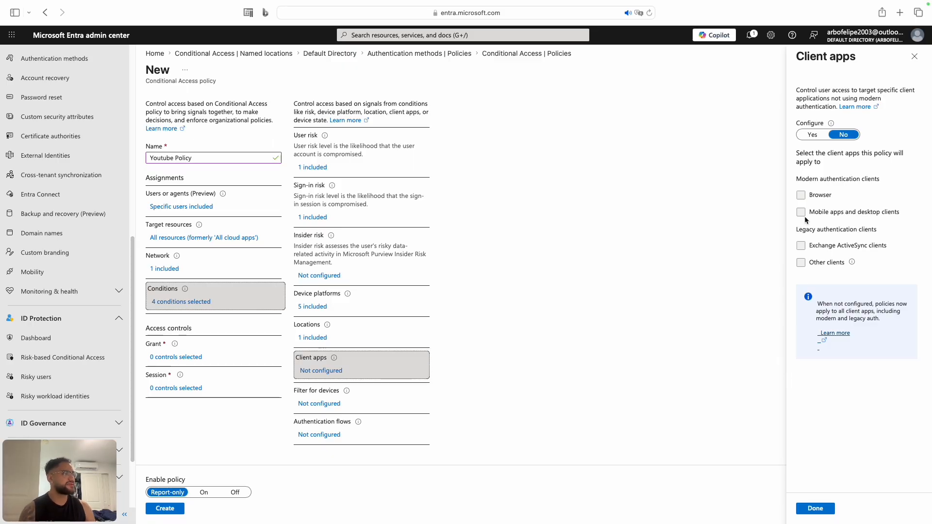
{"action": "left_click", "coordinate": [812, 135]}
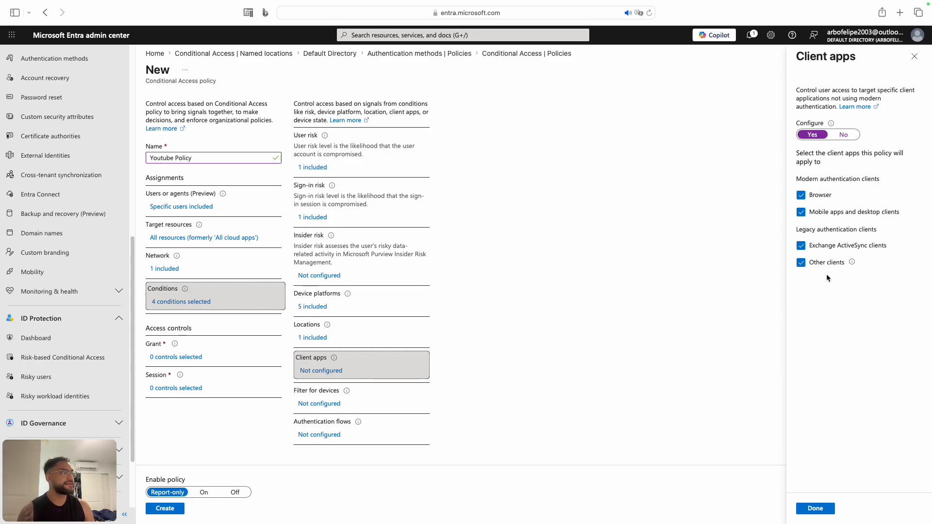
{"action": "left_click", "coordinate": [801, 245]}
{"action": "left_click", "coordinate": [801, 262]}
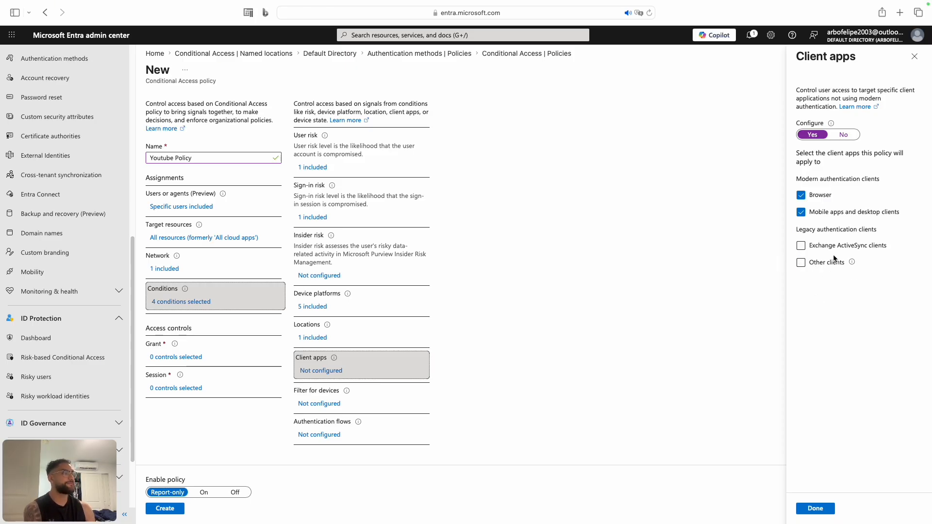
{"action": "left_click", "coordinate": [801, 246]}
{"action": "left_click", "coordinate": [801, 263]}
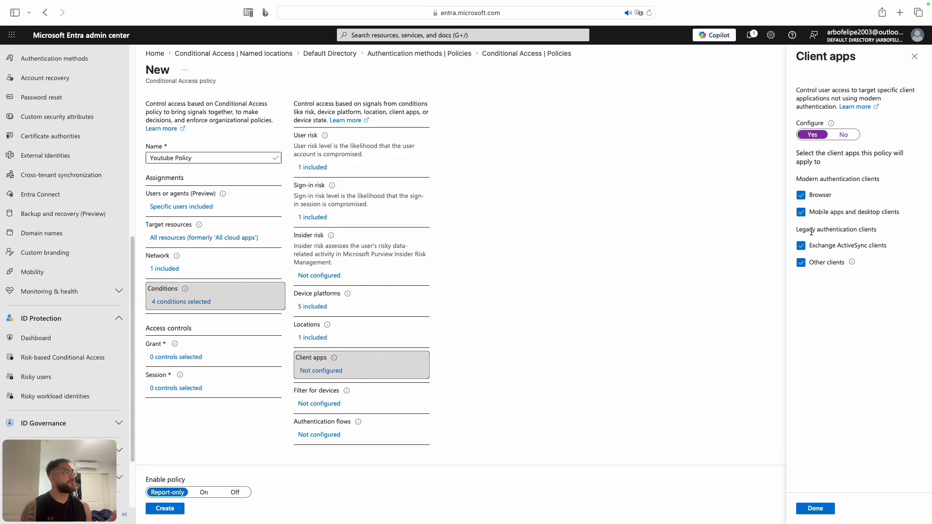
{"action": "left_click", "coordinate": [816, 510]}
Examine the Filter for devices and Authentication flows conditions, trying the Device code flow option, and close both without configuring them.
{"action": "left_click", "coordinate": [314, 401]}
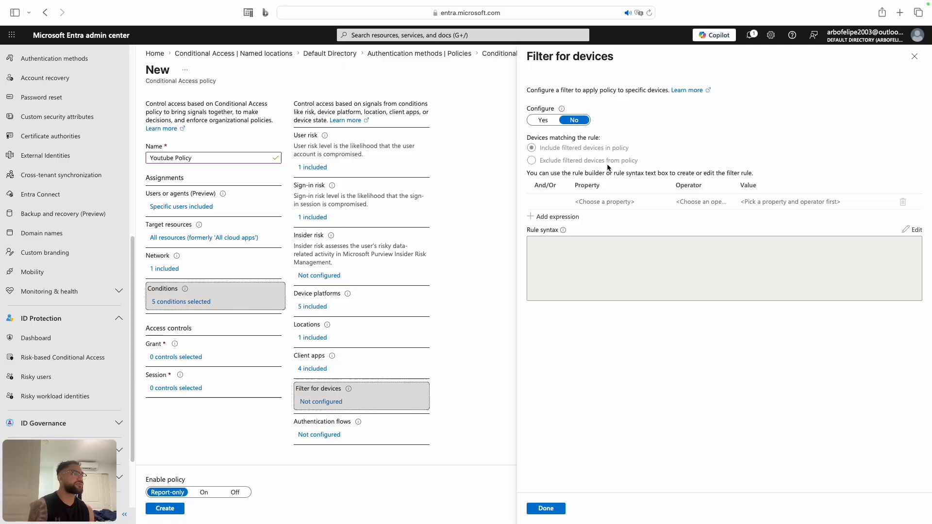
{"action": "left_click", "coordinate": [914, 56]}
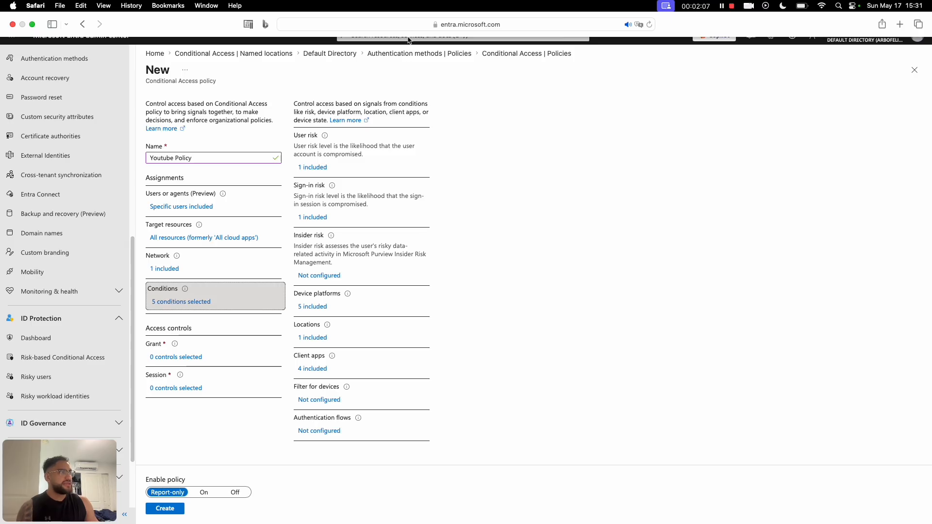
{"action": "left_click", "coordinate": [327, 432]}
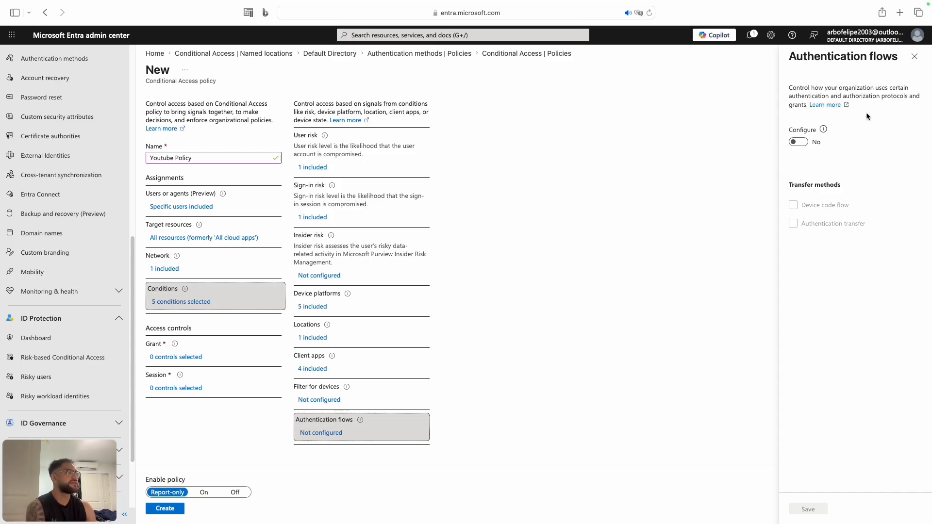
{"action": "left_click", "coordinate": [797, 142]}
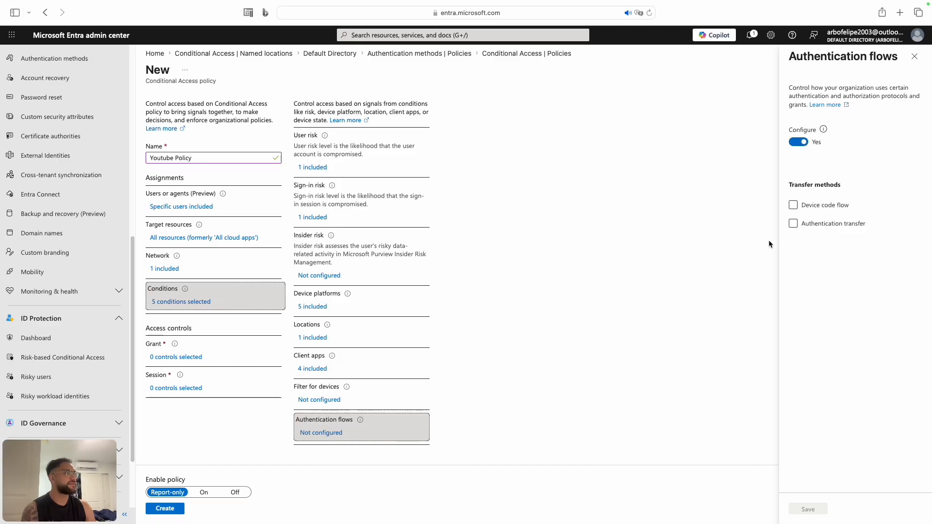
{"action": "left_click", "coordinate": [802, 204]}
{"action": "left_click", "coordinate": [801, 142]}
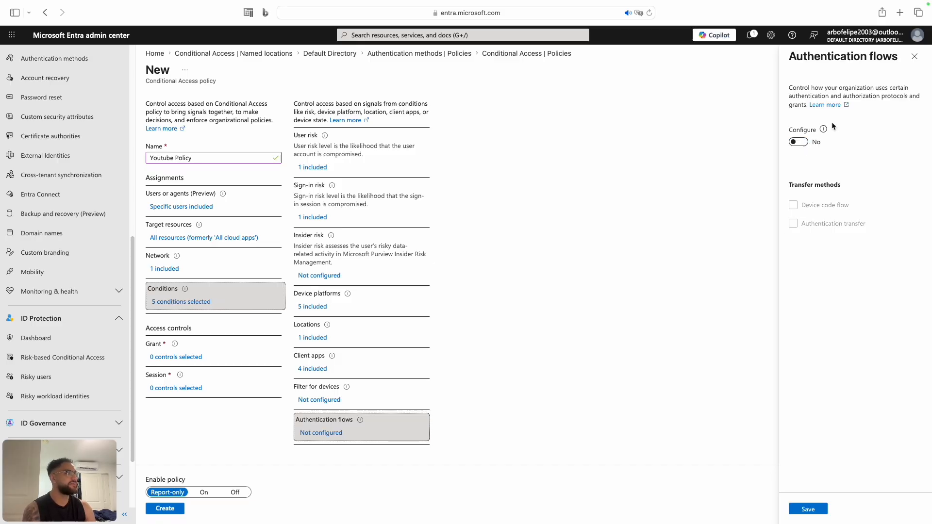
{"action": "left_click", "coordinate": [913, 56]}
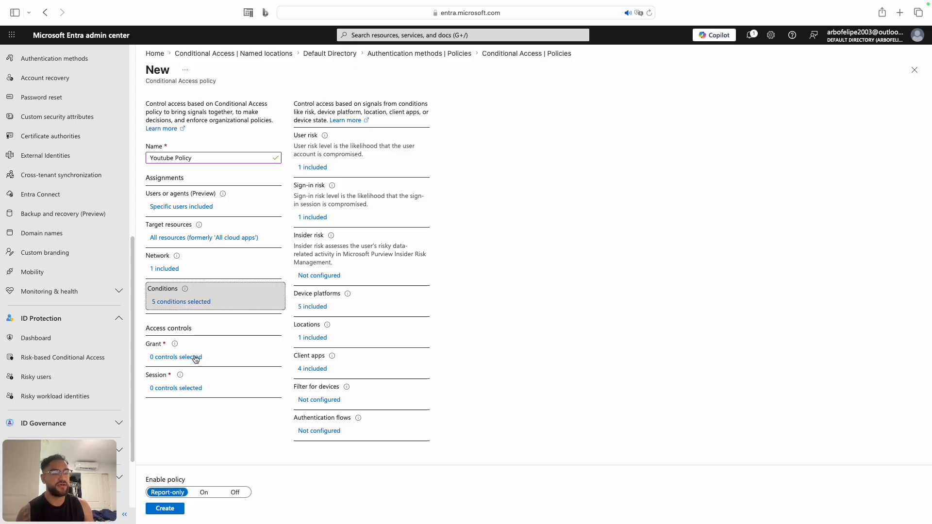
Open the policy's Grant controls and try the Require multifactor authentication option while switching between Block access and Grant access.
{"action": "mouse_move", "coordinate": [175, 344]}
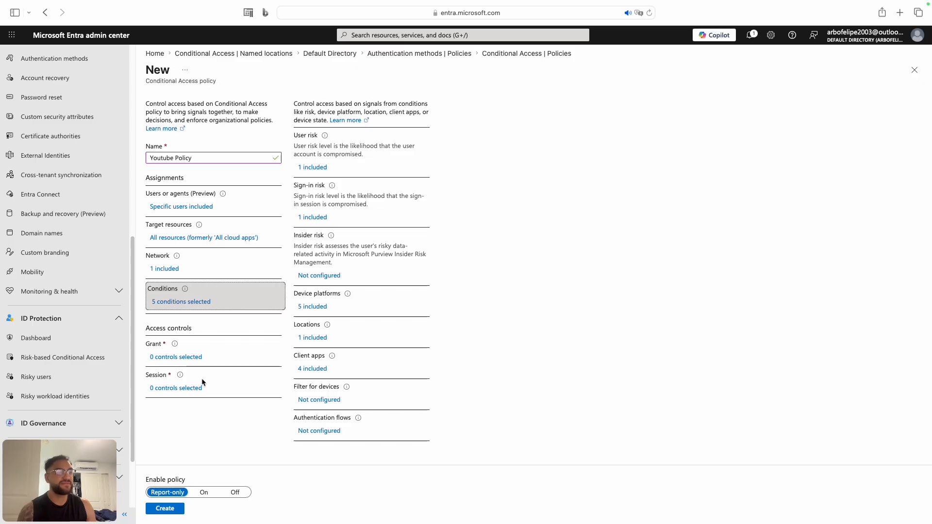
{"action": "left_click", "coordinate": [158, 357]}
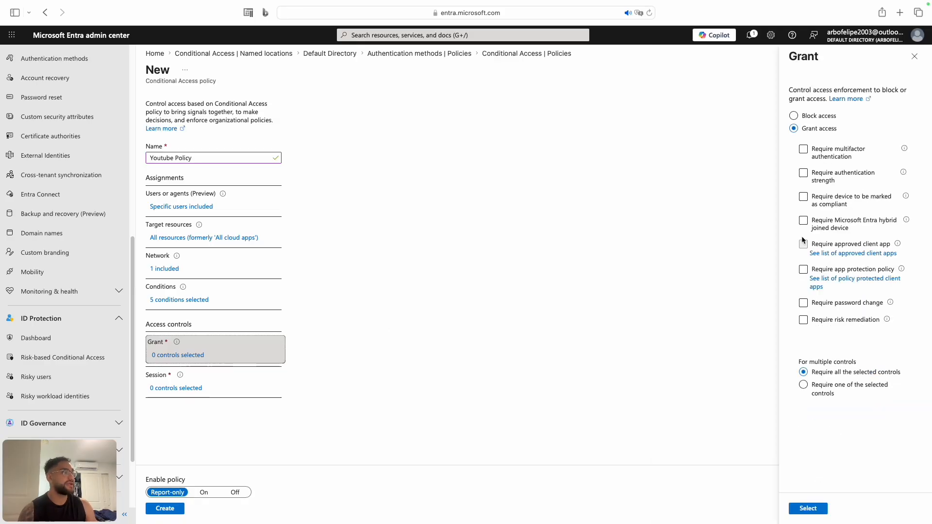
{"action": "left_click", "coordinate": [803, 150]}
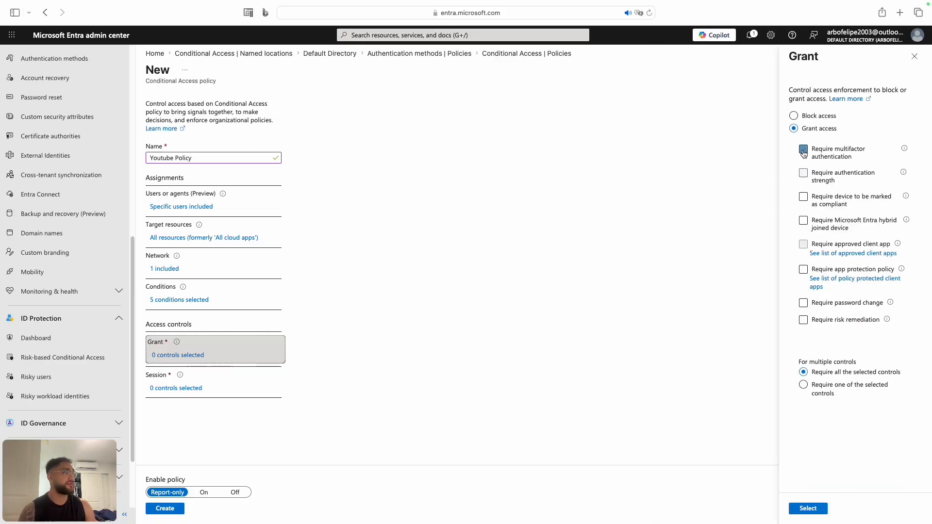
{"action": "left_click", "coordinate": [803, 150]}
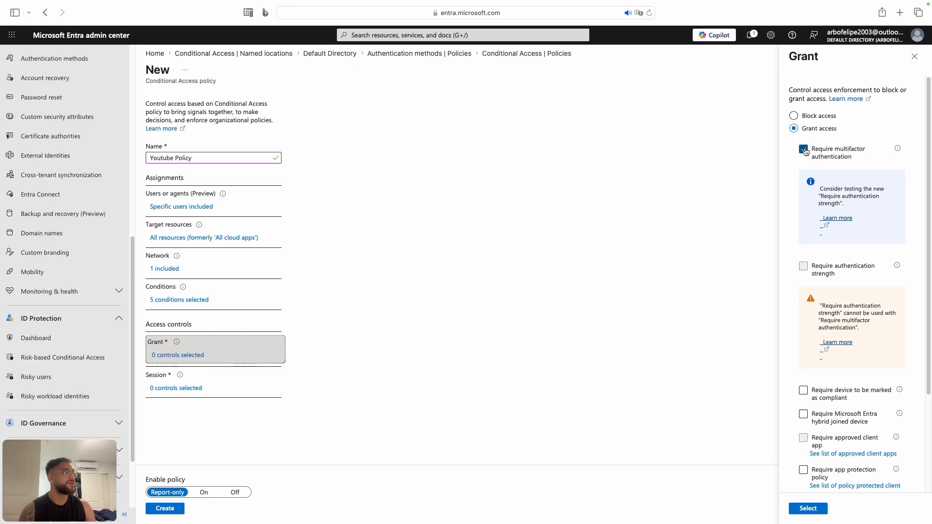
{"action": "left_click", "coordinate": [804, 149]}
{"action": "left_click", "coordinate": [793, 116]}
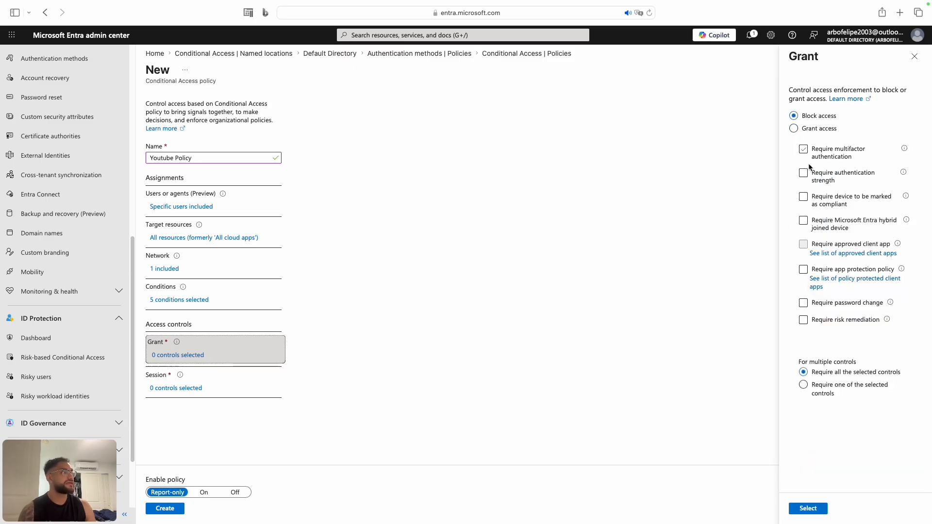
{"action": "left_click", "coordinate": [803, 149]}
{"action": "left_click", "coordinate": [794, 129]}
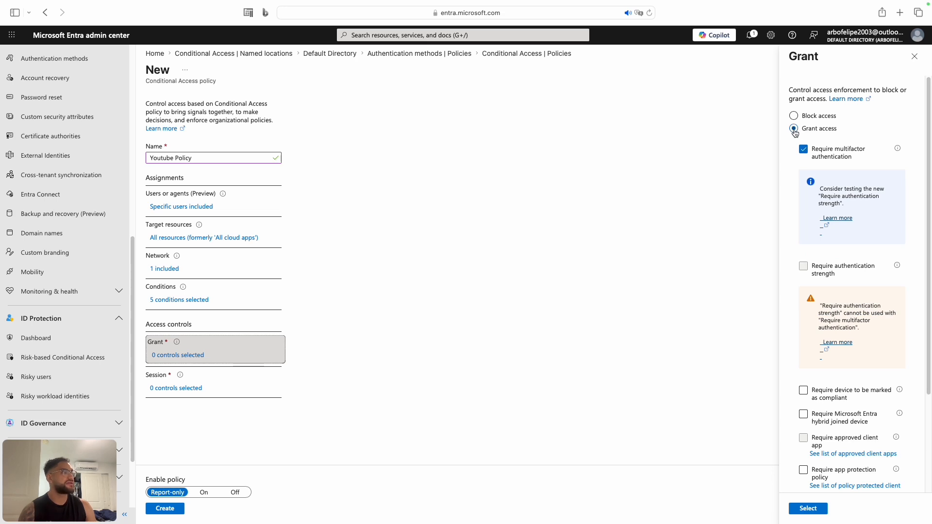
{"action": "left_click", "coordinate": [793, 116]}
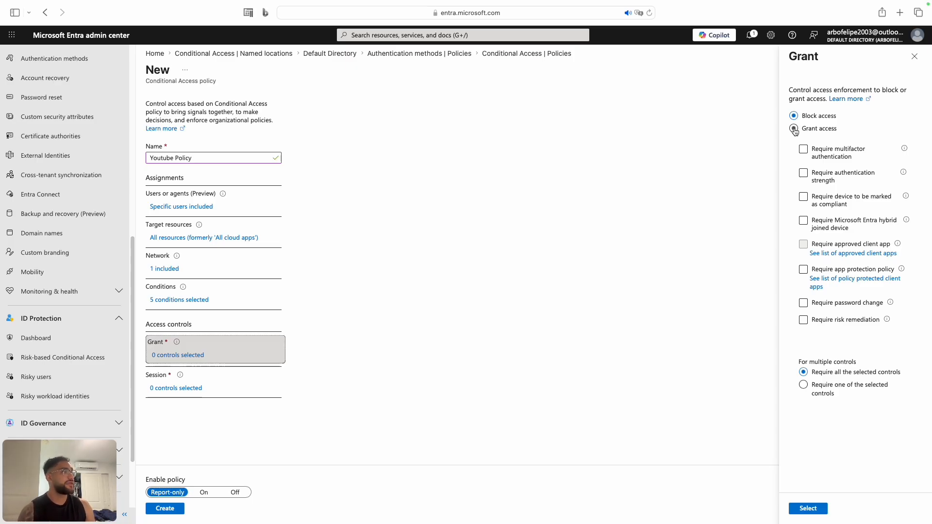
{"action": "left_click", "coordinate": [794, 129]}
{"action": "left_click", "coordinate": [802, 151]}
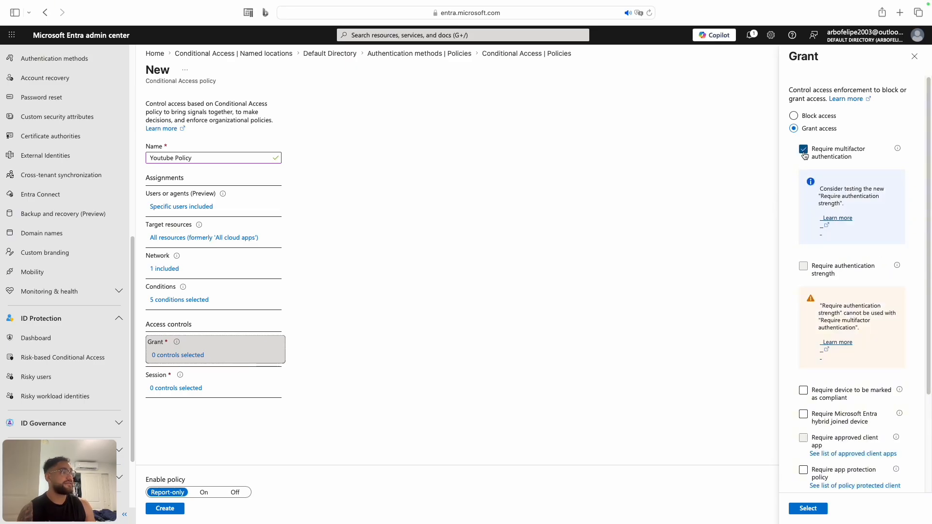
{"action": "left_click", "coordinate": [803, 152]}
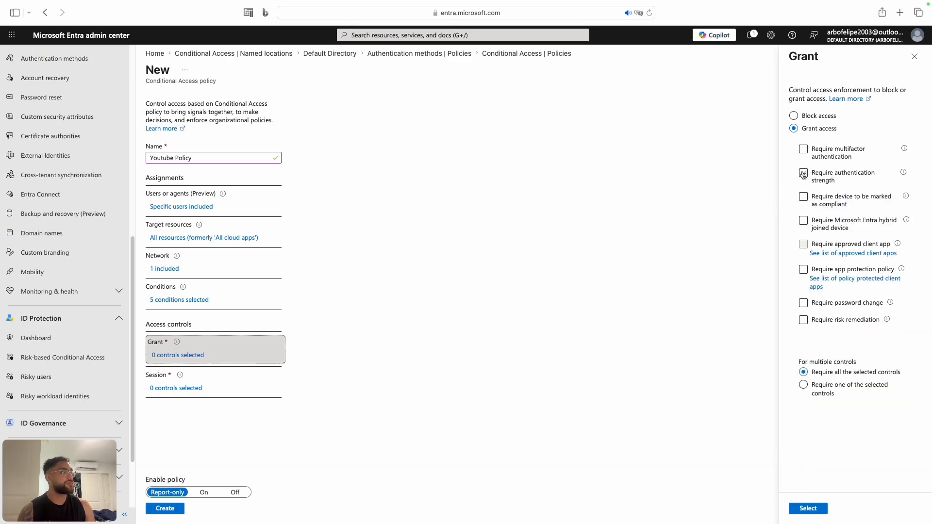
Require authentication strength in the Grant controls, reviewing the strength choices and keeping Multifactor authentication.
{"action": "left_click", "coordinate": [803, 174]}
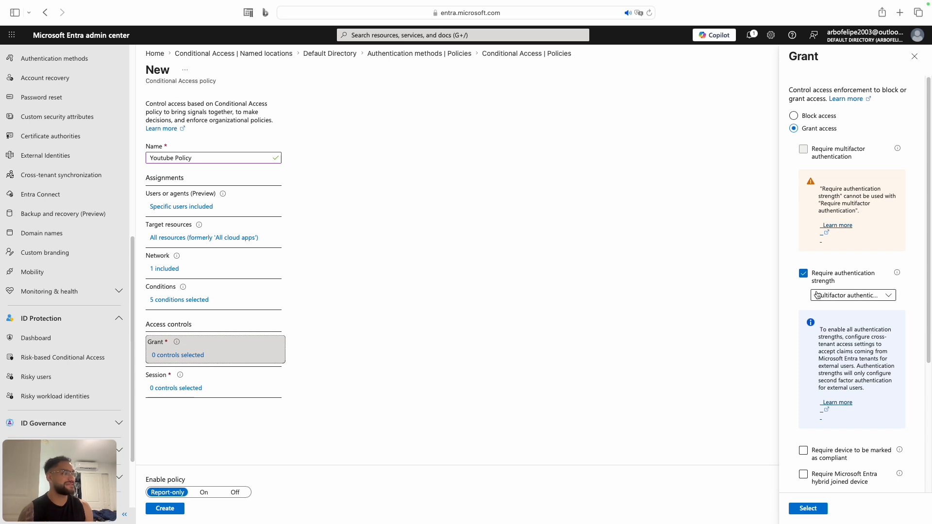
{"action": "left_click", "coordinate": [822, 297]}
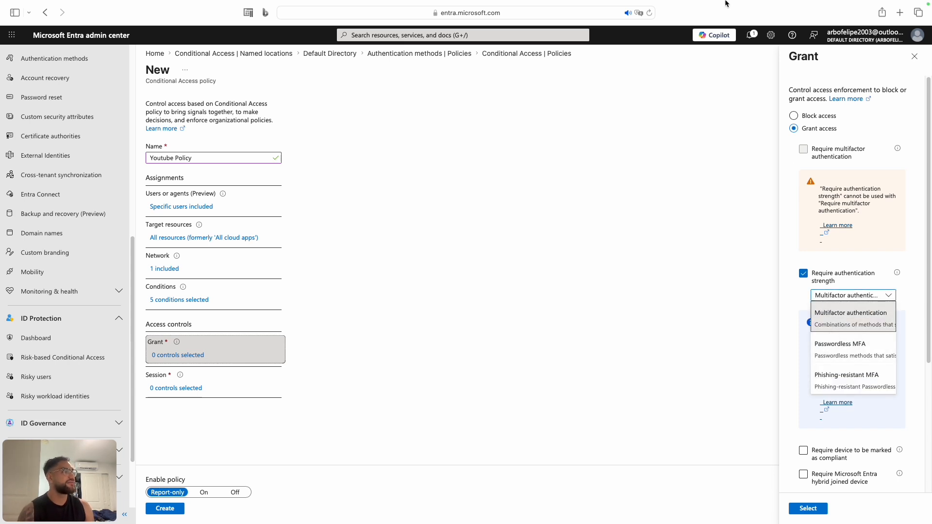
{"action": "mouse_move", "coordinate": [744, 9]}
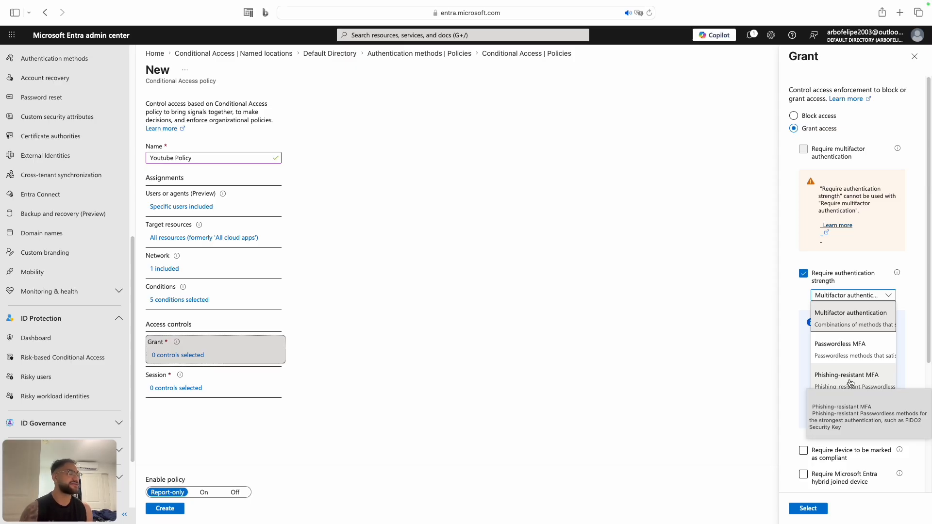
{"action": "left_click", "coordinate": [822, 418]}
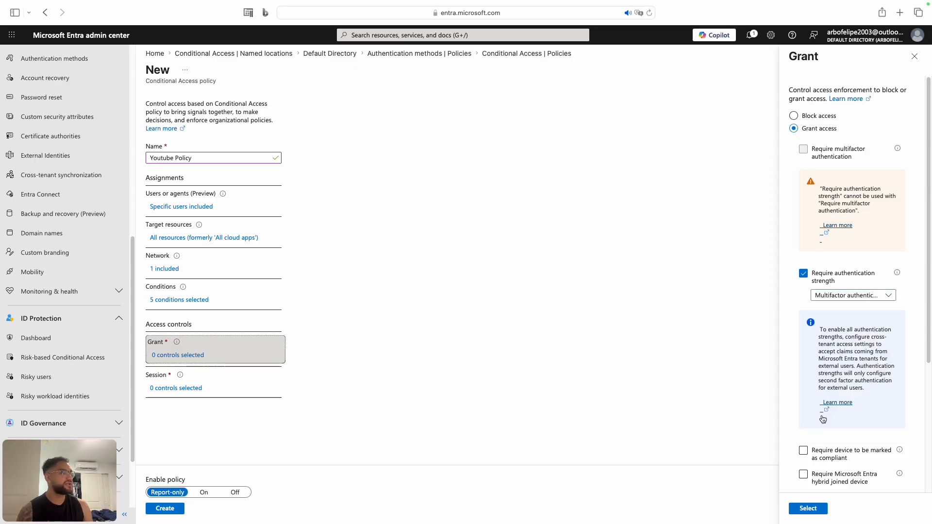
{"action": "scroll", "coordinate": [807, 362], "scroll_direction": "down", "scroll_amount": 3}
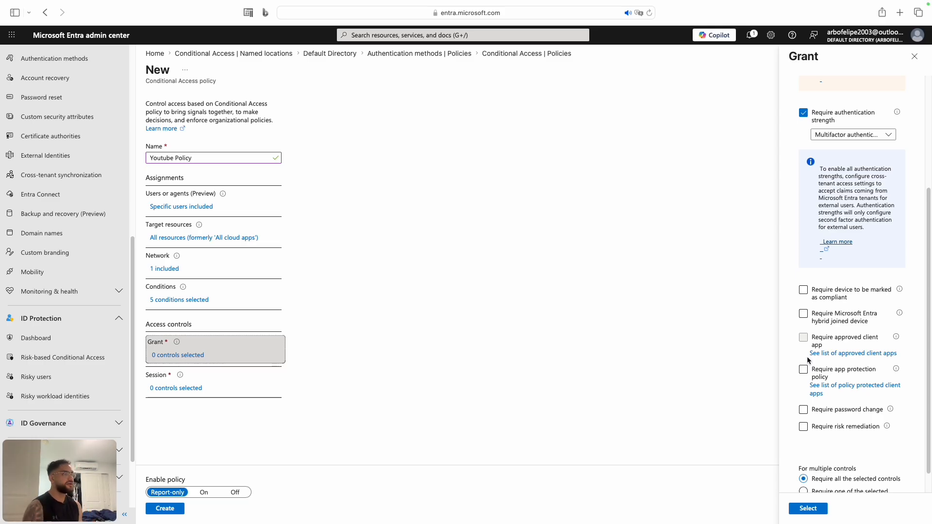
{"action": "left_click", "coordinate": [857, 317]}
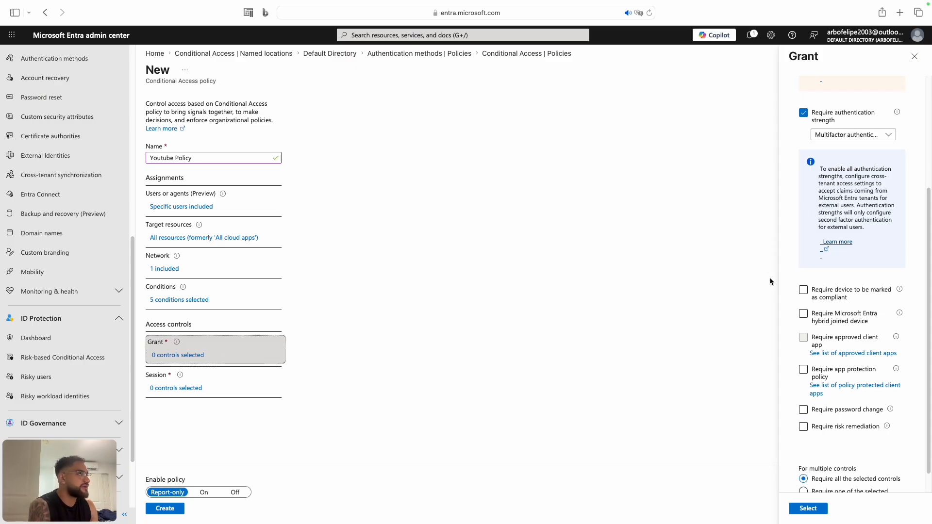
Look over the remaining device and app grant controls, and try the Require password change option before clearing it.
{"action": "left_click", "coordinate": [804, 290]}
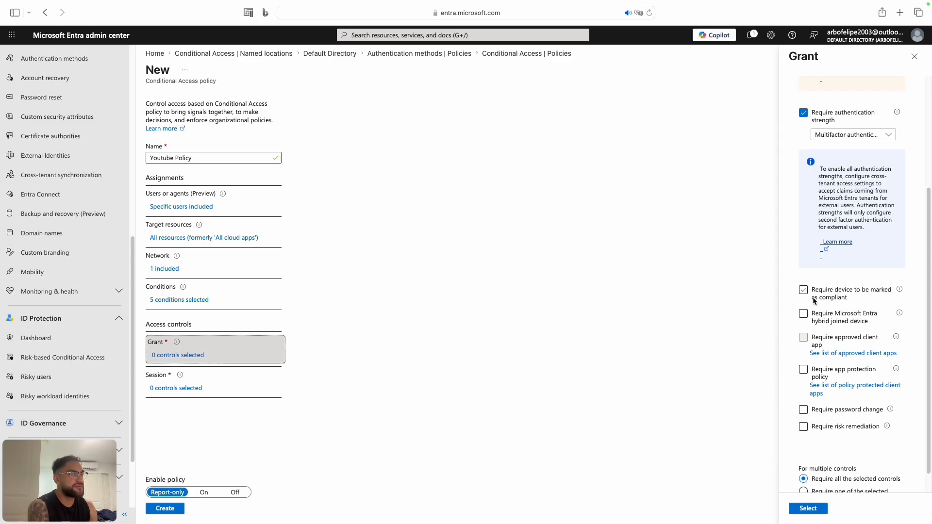
{"action": "scroll", "coordinate": [825, 356], "scroll_direction": "down", "scroll_amount": 1}
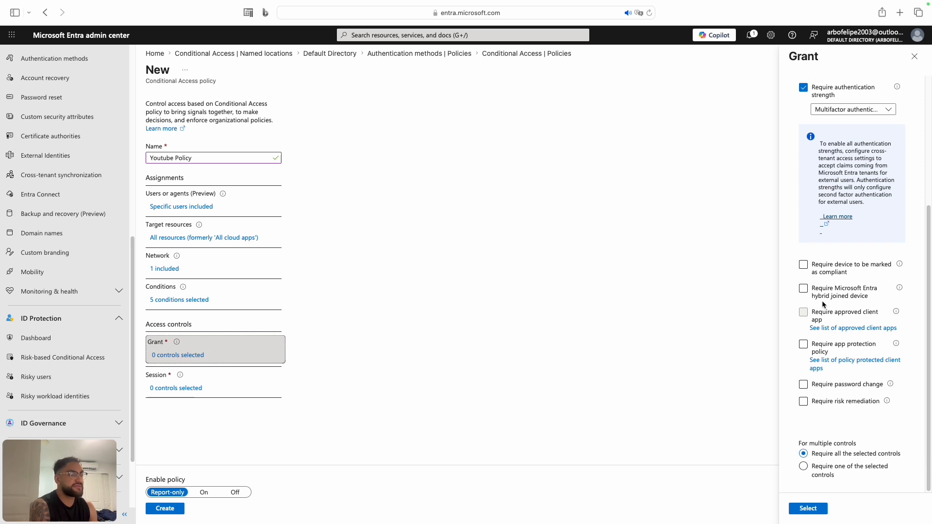
{"action": "scroll", "coordinate": [825, 299], "scroll_direction": "up", "scroll_amount": 5}
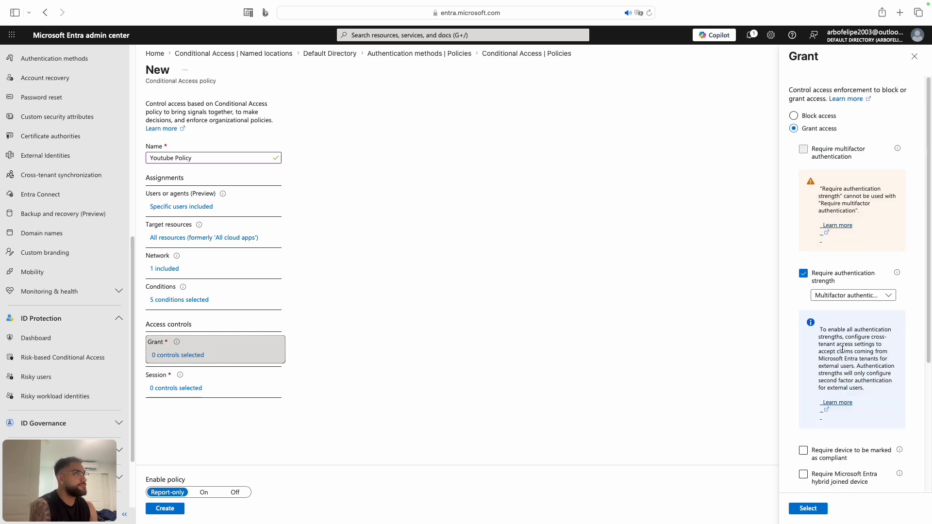
{"action": "scroll", "coordinate": [802, 317], "scroll_direction": "down", "scroll_amount": 3}
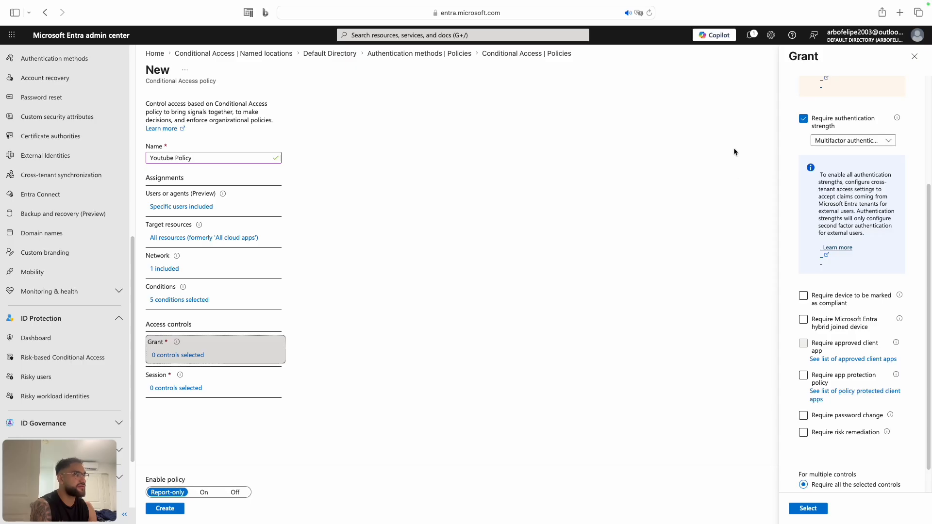
{"action": "left_click", "coordinate": [801, 416]}
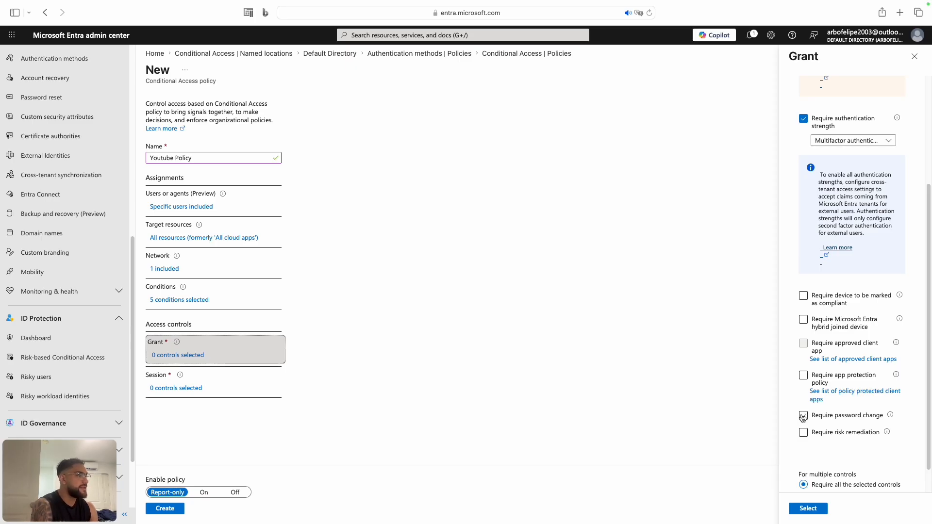
{"action": "scroll", "coordinate": [816, 409], "scroll_direction": "down", "scroll_amount": 6}
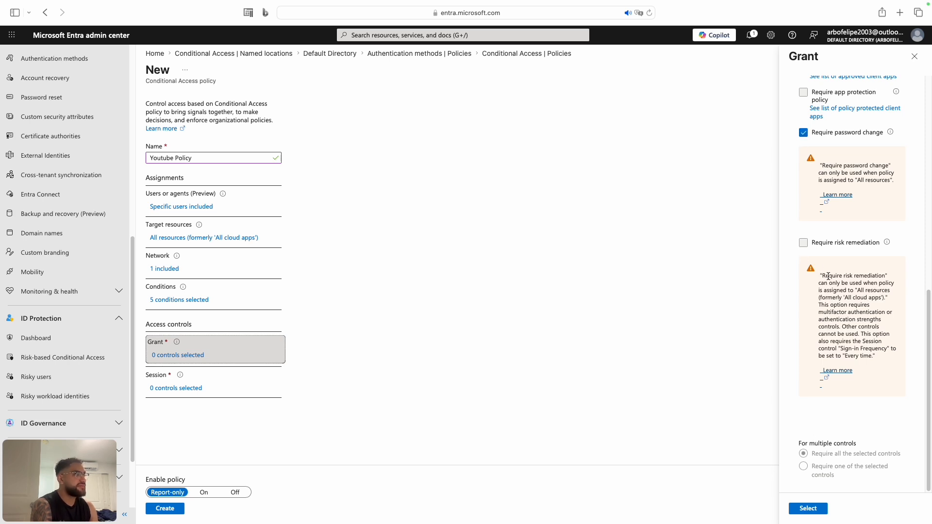
{"action": "left_click", "coordinate": [803, 132]}
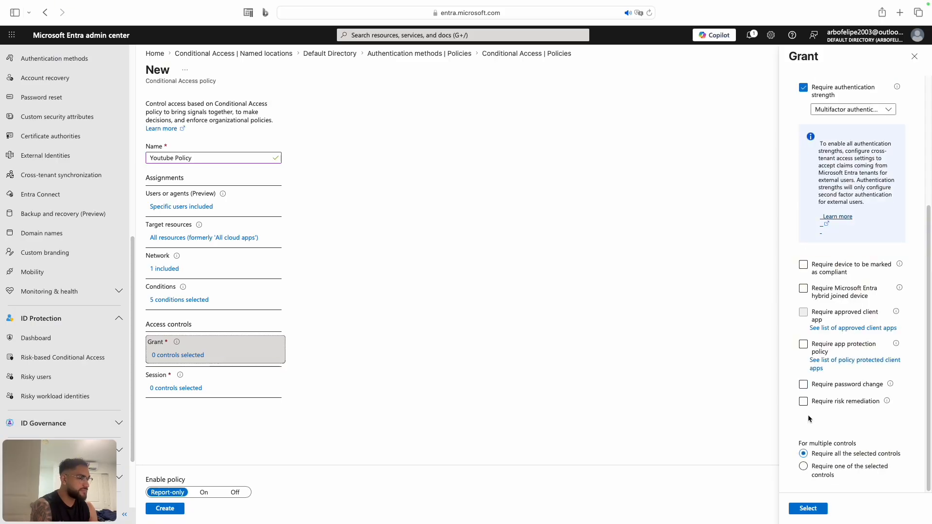
Apply the Grant settings with authentication strength as the chosen control and Require all the selected controls.
{"action": "mouse_move", "coordinate": [886, 405]}
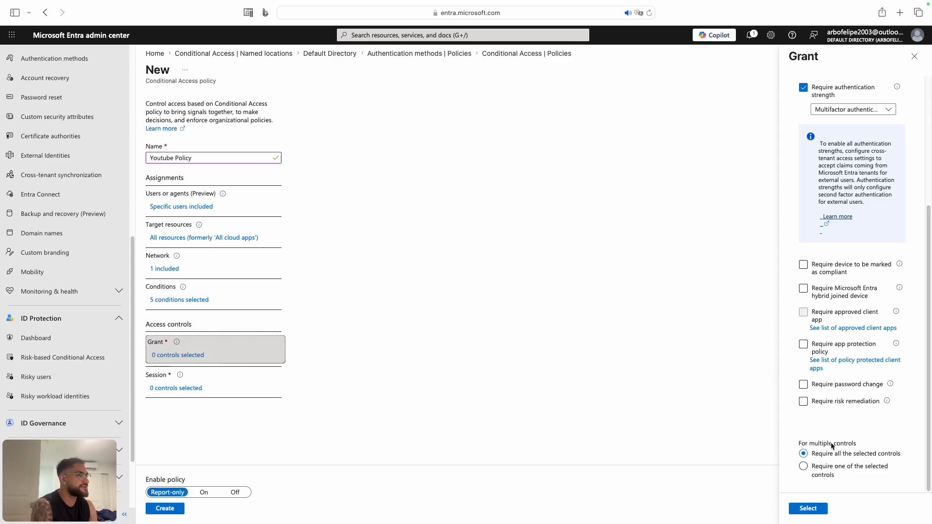
{"action": "left_click", "coordinate": [799, 508]}
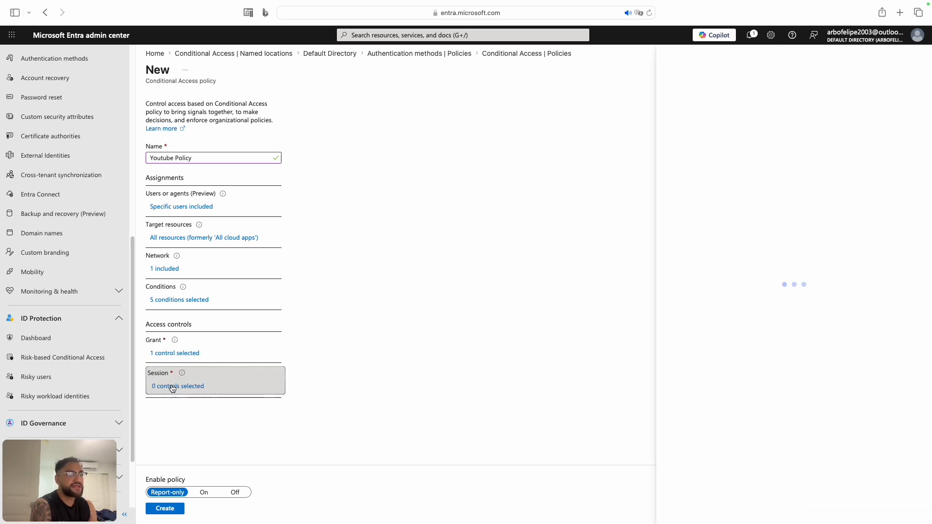
Open the Session controls and set the sign-in frequency to periodic reauthentication every 5 hours.
{"action": "left_click", "coordinate": [173, 386]}
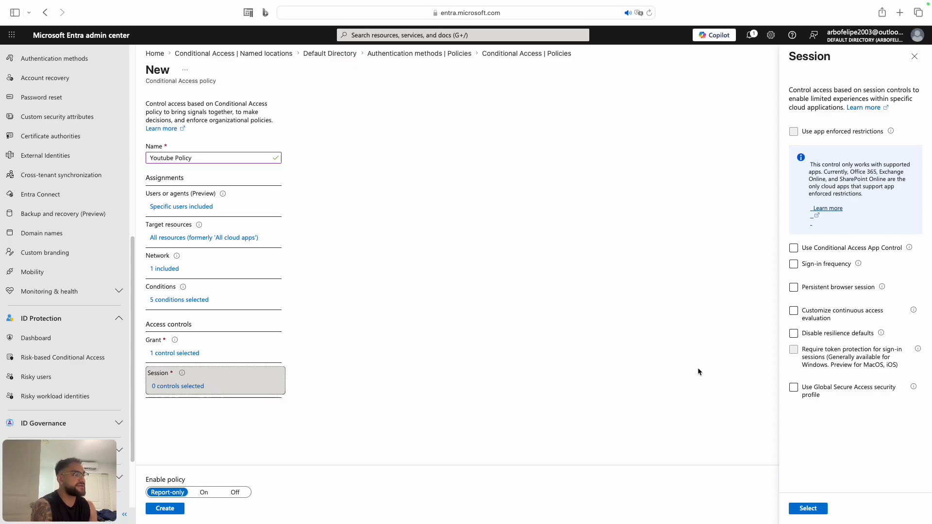
{"action": "left_click", "coordinate": [810, 287]}
{"action": "left_click", "coordinate": [809, 289]}
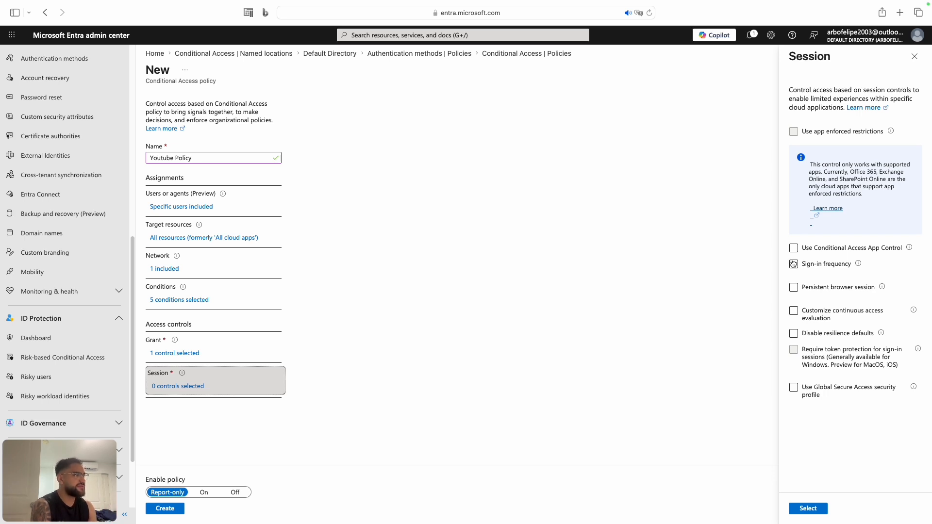
{"action": "left_click", "coordinate": [793, 264]}
{"action": "left_click", "coordinate": [817, 308]}
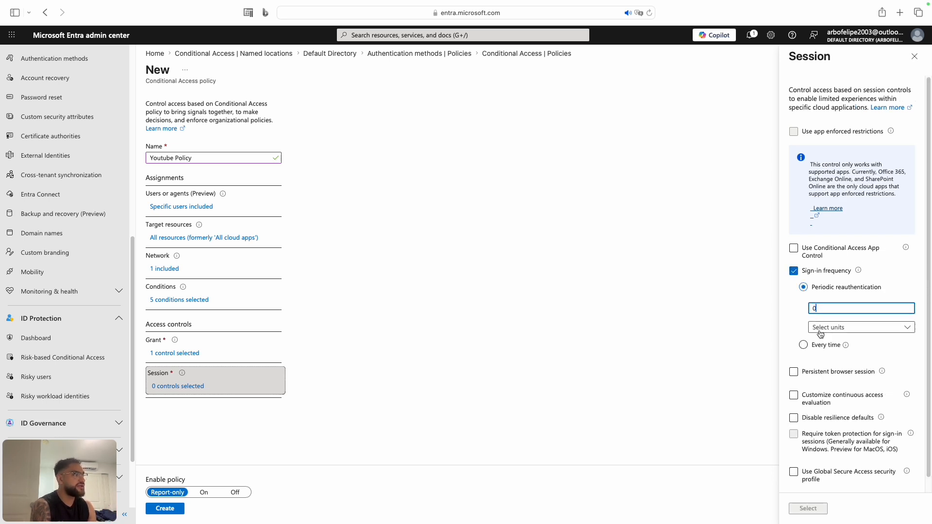
{"action": "left_click", "coordinate": [819, 328]}
{"action": "left_click", "coordinate": [819, 339]}
{"action": "left_click_drag", "start_coordinate": [820, 308], "coordinate": [782, 308]}
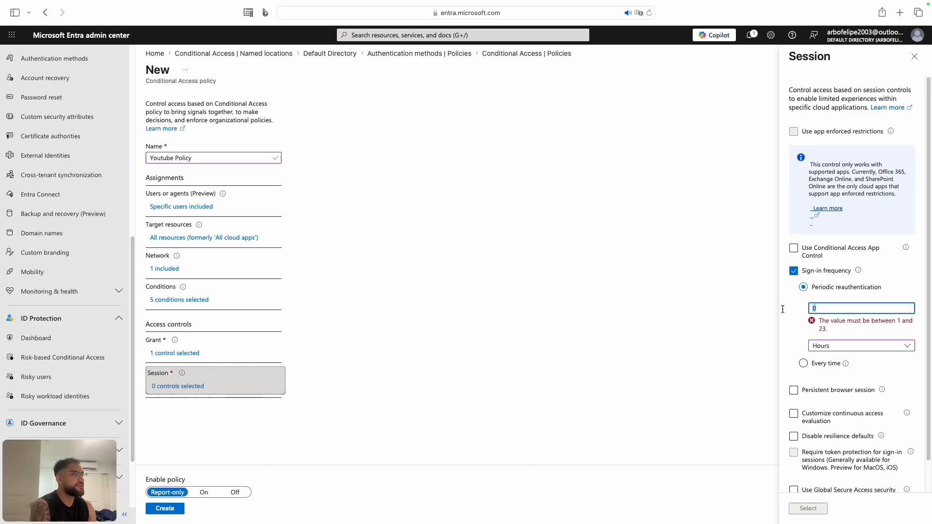
{"action": "type", "text": "5"}
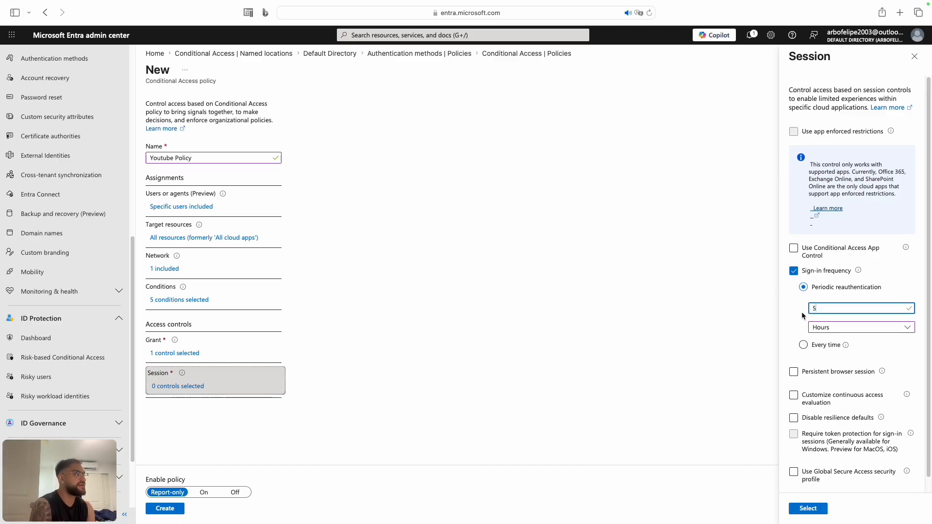
Try the Every time option for sign-in frequency, and restore periodic reauthentication to every 5 hours.
{"action": "scroll", "coordinate": [807, 335], "scroll_direction": "down", "scroll_amount": 1}
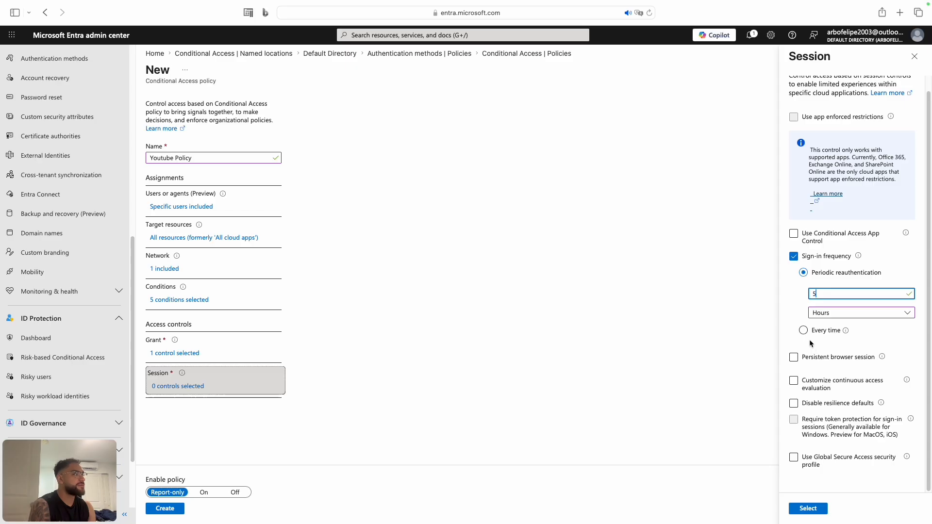
{"action": "left_click", "coordinate": [809, 333]}
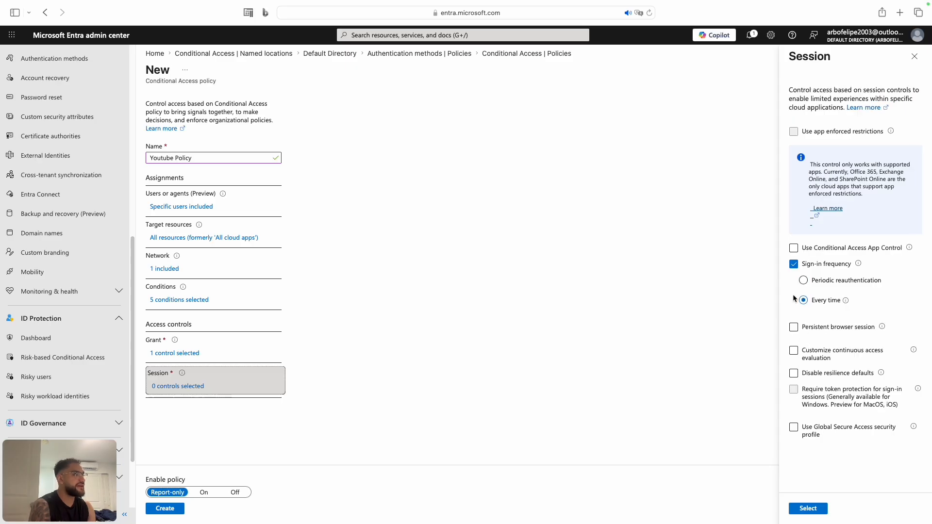
{"action": "left_click", "coordinate": [794, 265]}
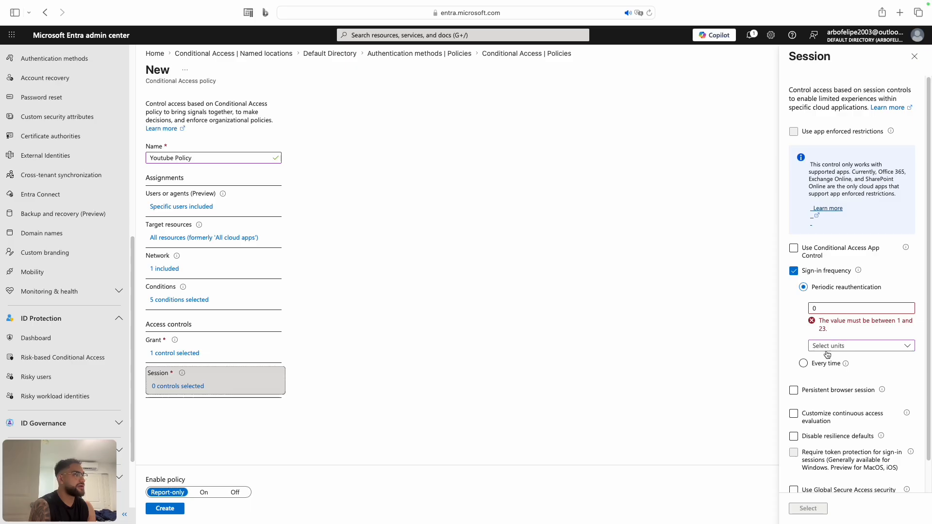
{"action": "double_click", "coordinate": [815, 309]}
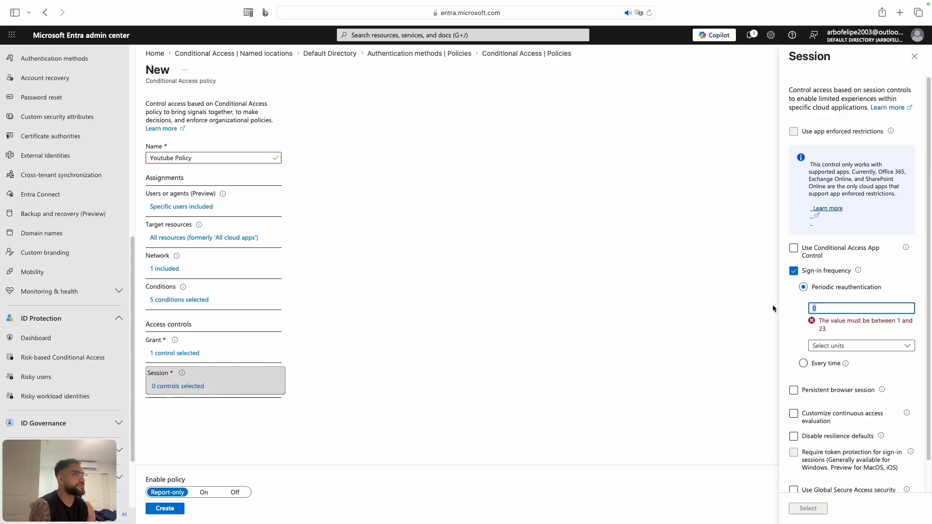
{"action": "left_click", "coordinate": [824, 347]}
{"action": "left_click", "coordinate": [824, 363]}
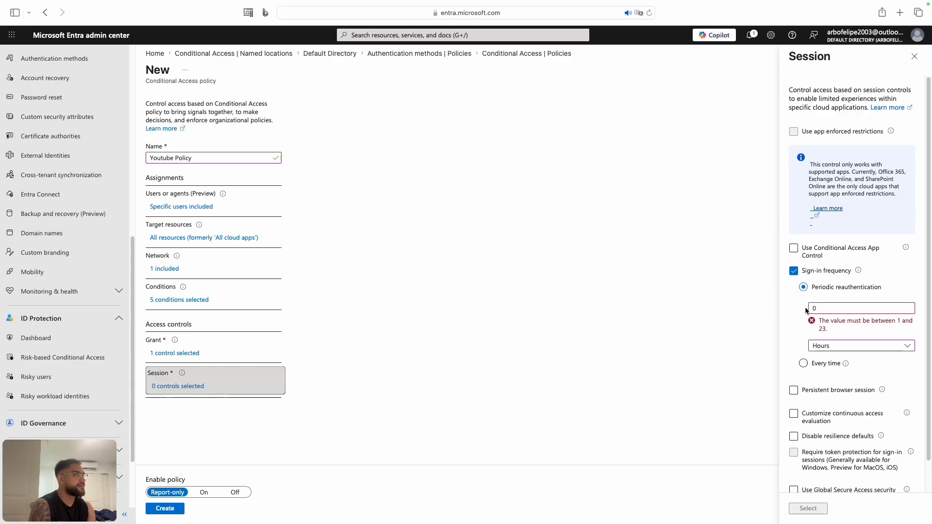
{"action": "double_click", "coordinate": [819, 308]}
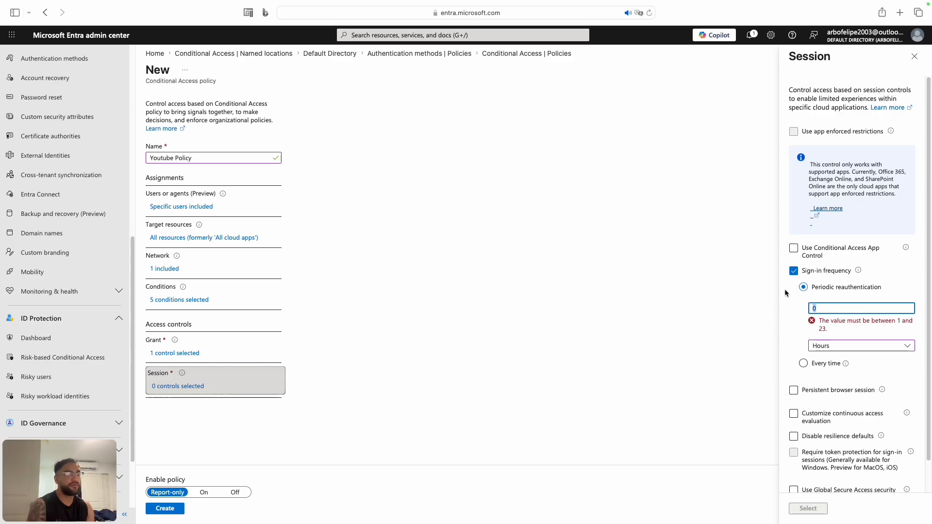
{"action": "type", "text": "5"}
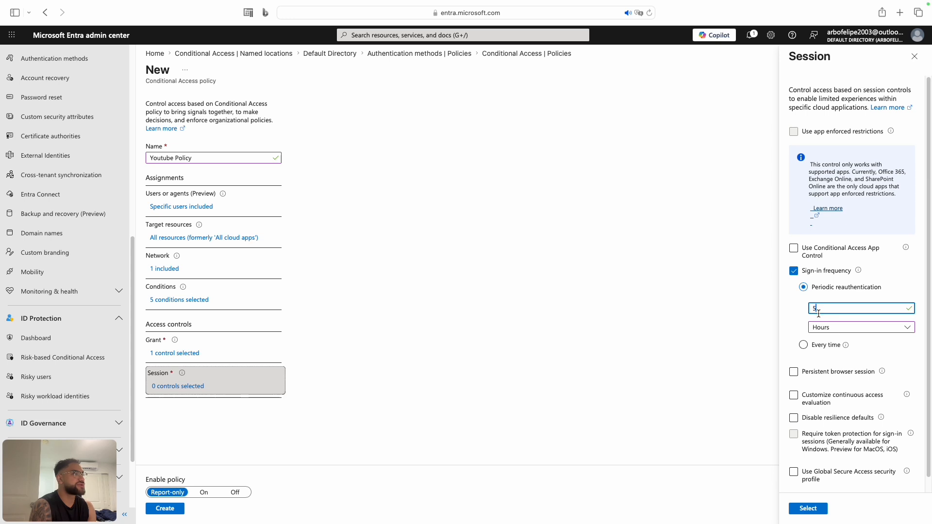
Try the Use Conditional Access App Control session option, look over its policy choices, and clear it again.
{"action": "scroll", "coordinate": [819, 313], "scroll_direction": "down", "scroll_amount": 1}
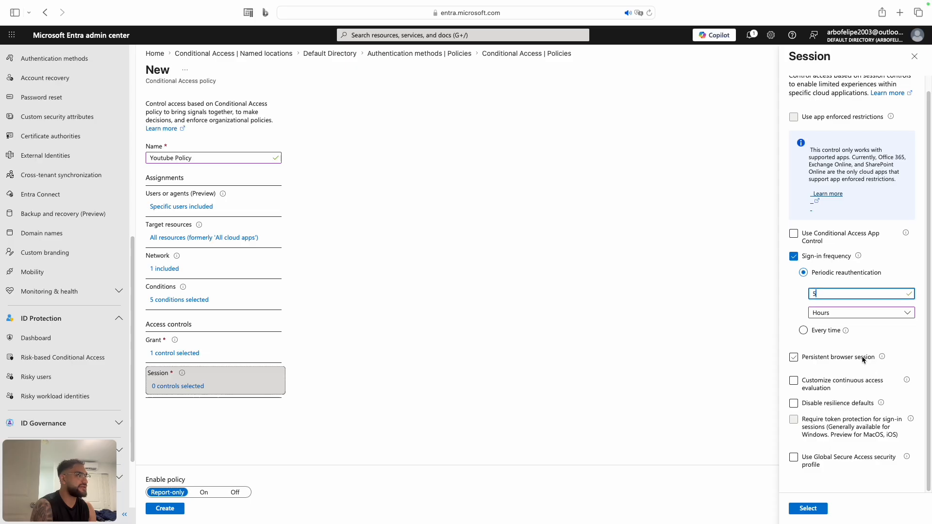
{"action": "left_click", "coordinate": [809, 356]}
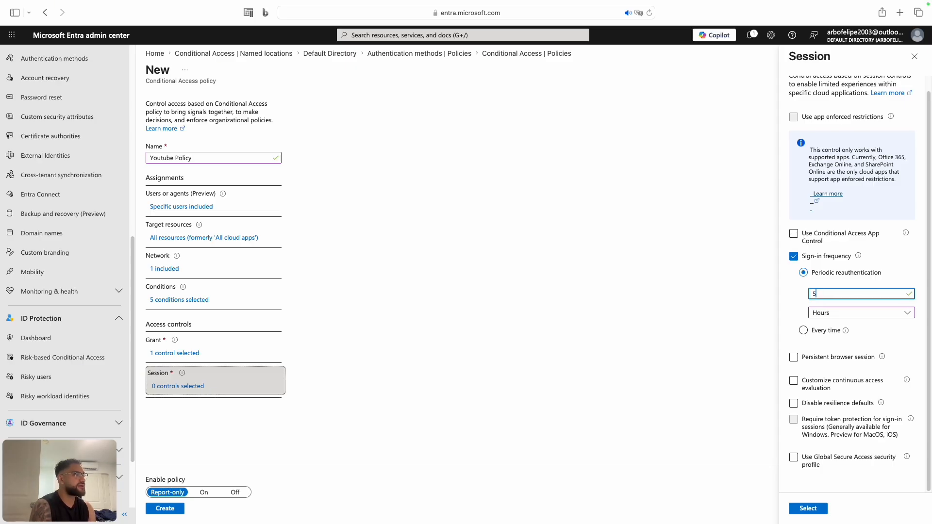
{"action": "mouse_move", "coordinate": [905, 235]}
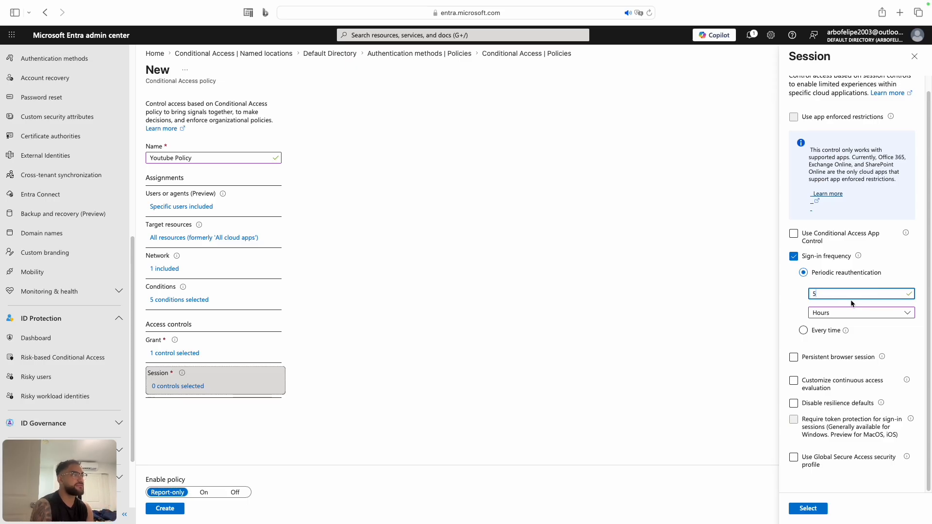
{"action": "left_click", "coordinate": [793, 235]}
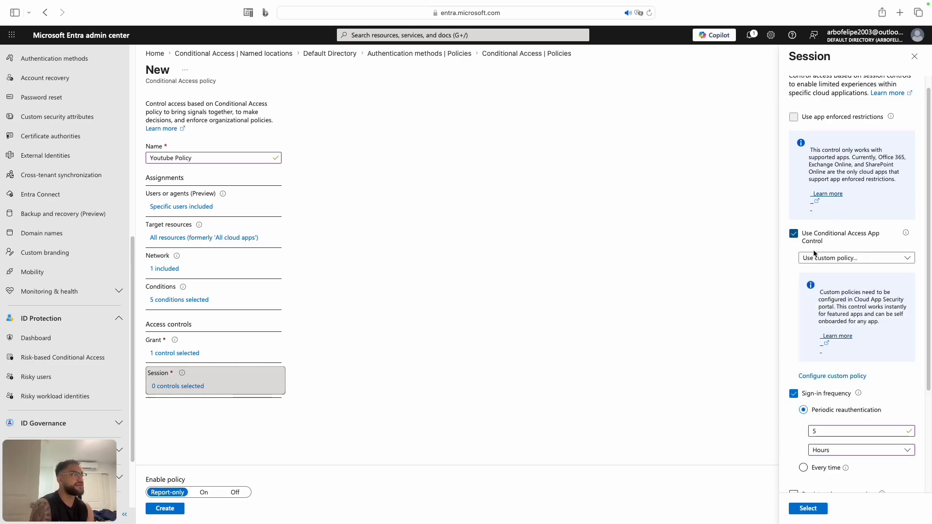
{"action": "left_click", "coordinate": [829, 261]}
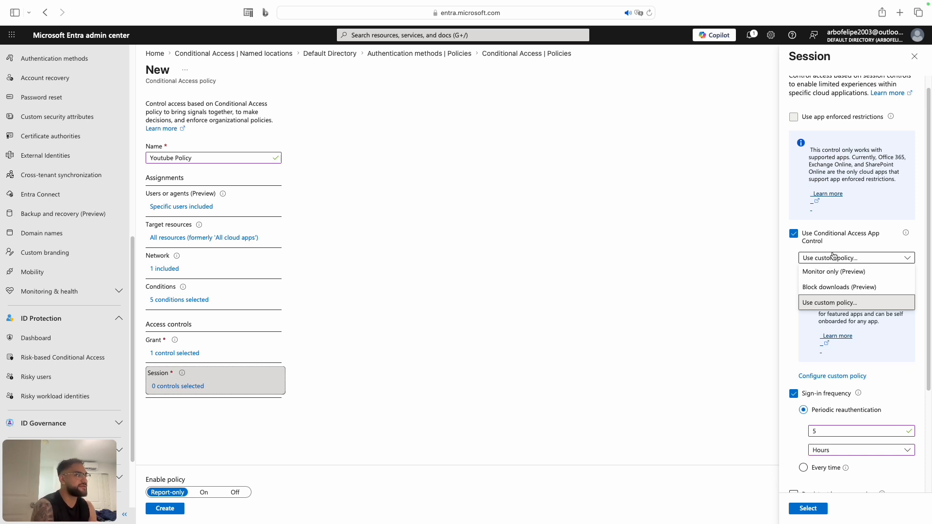
{"action": "left_click", "coordinate": [829, 257]}
{"action": "left_click", "coordinate": [792, 236]}
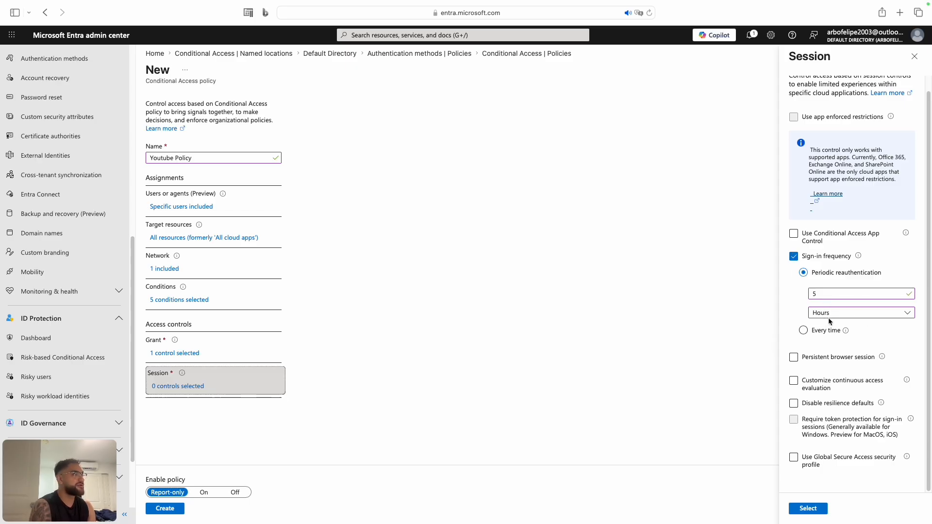
Read the help on persistent browser session, continuous access evaluation and resilience defaults, and apply the Session settings with only sign-in frequency enabled.
{"action": "mouse_move", "coordinate": [882, 359]}
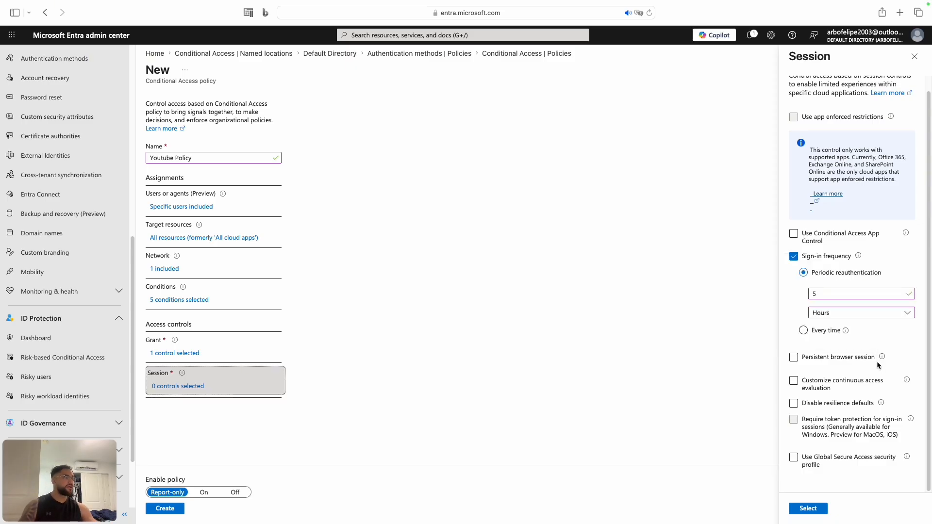
{"action": "mouse_move", "coordinate": [906, 381]}
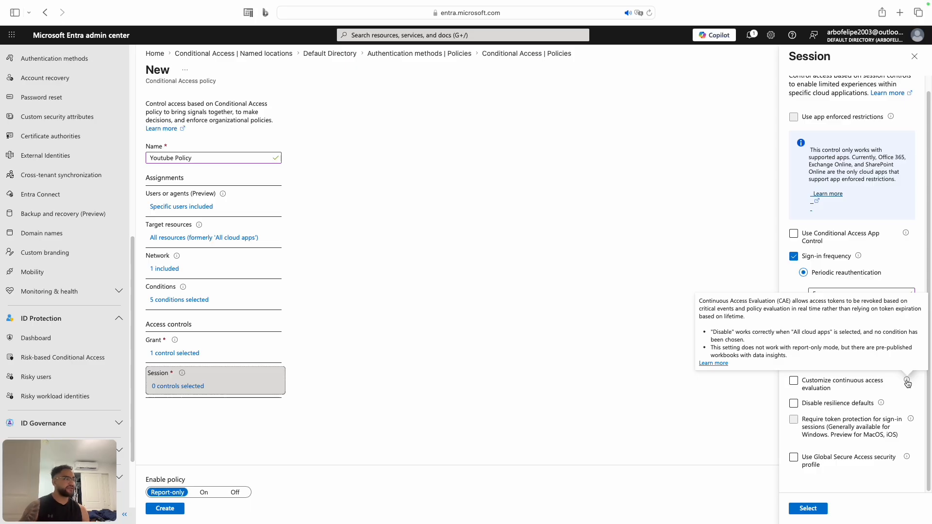
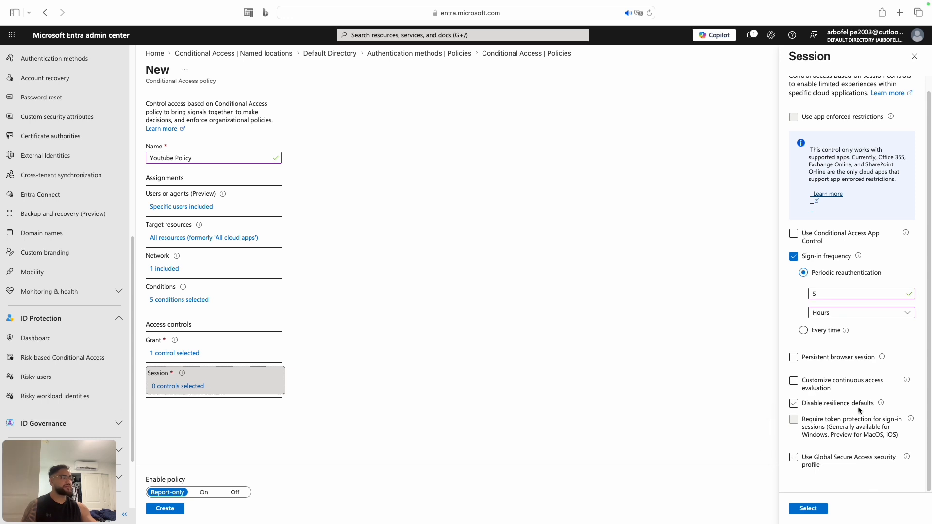
{"action": "mouse_move", "coordinate": [882, 404]}
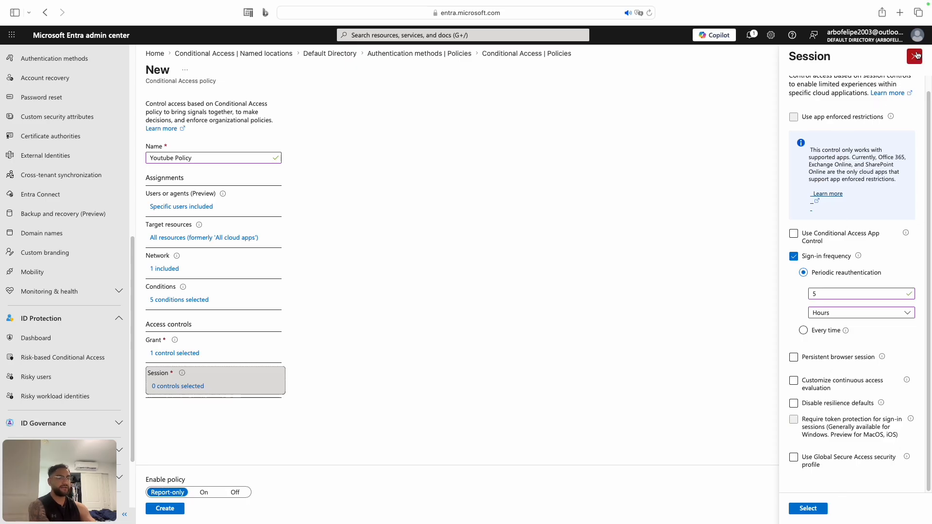
{"action": "left_click", "coordinate": [833, 332]}
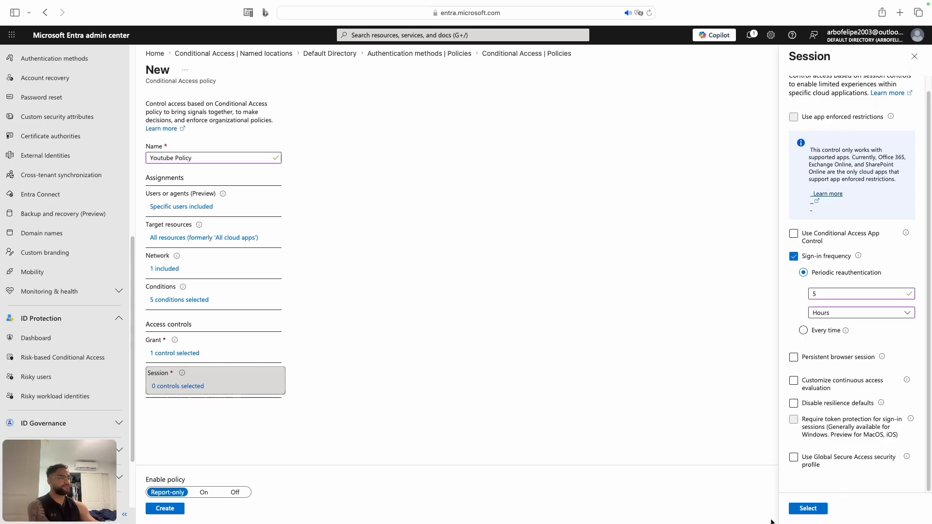
{"action": "left_click", "coordinate": [808, 508]}
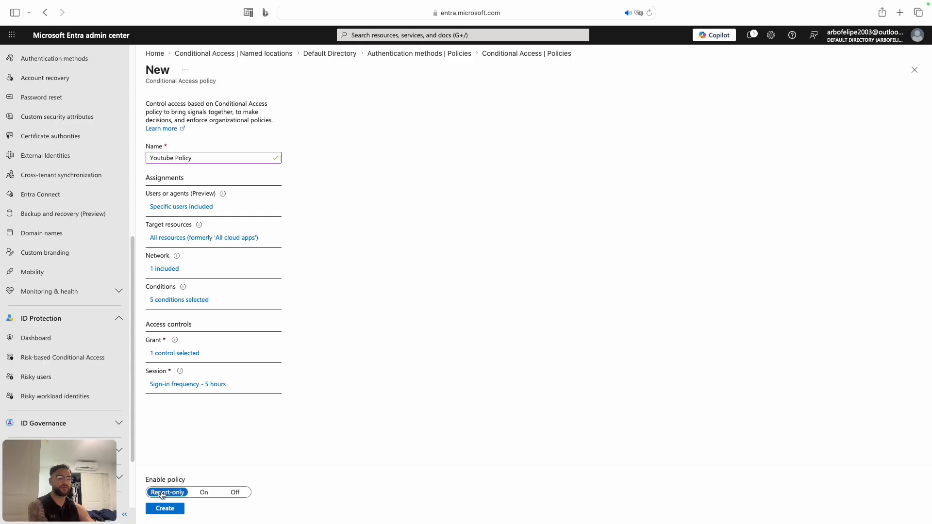
Set Enable policy to On after trying the Off state, and create the Youtube Policy.
{"action": "left_click", "coordinate": [203, 492]}
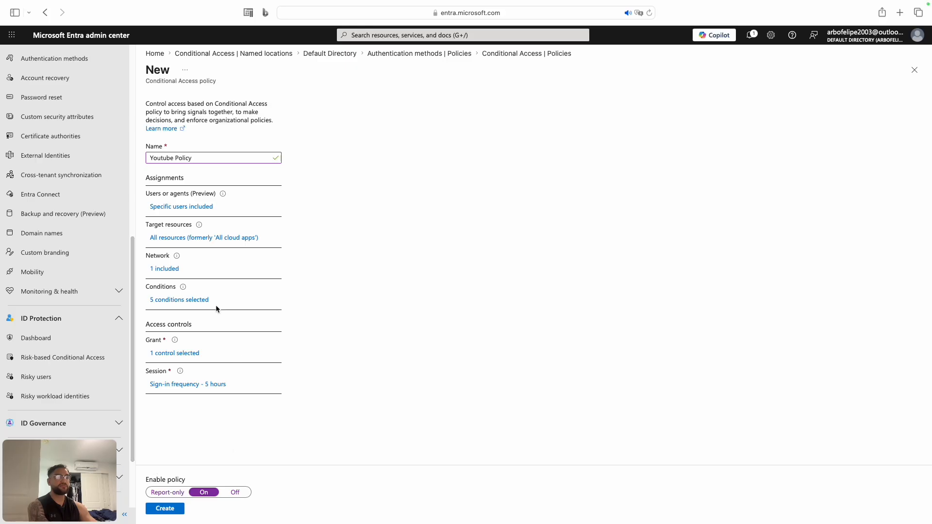
{"action": "left_click", "coordinate": [232, 496]}
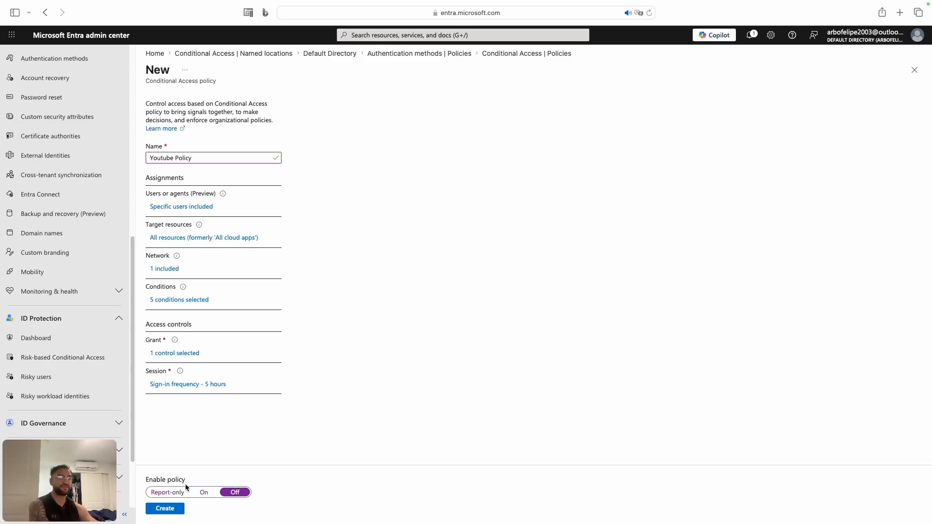
{"action": "left_click", "coordinate": [204, 493]}
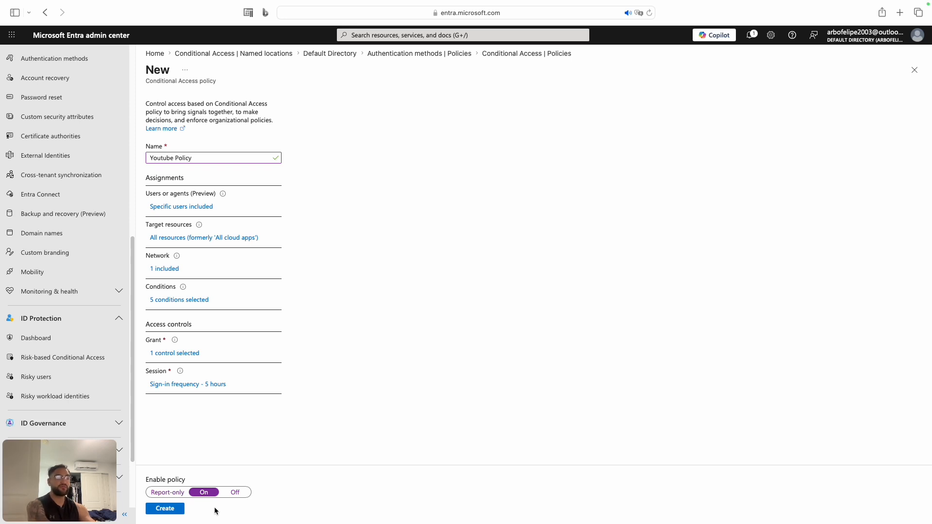
{"action": "left_click", "coordinate": [235, 492]}
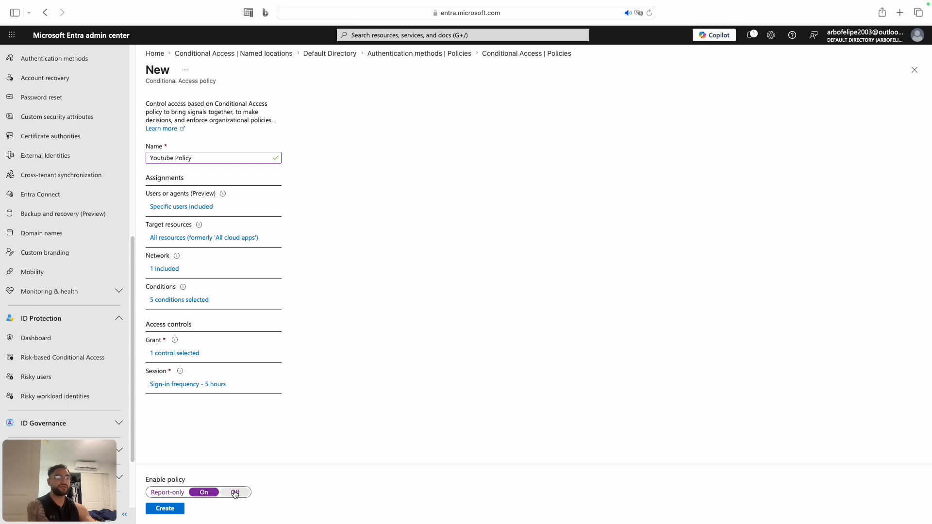
{"action": "left_click", "coordinate": [204, 492]}
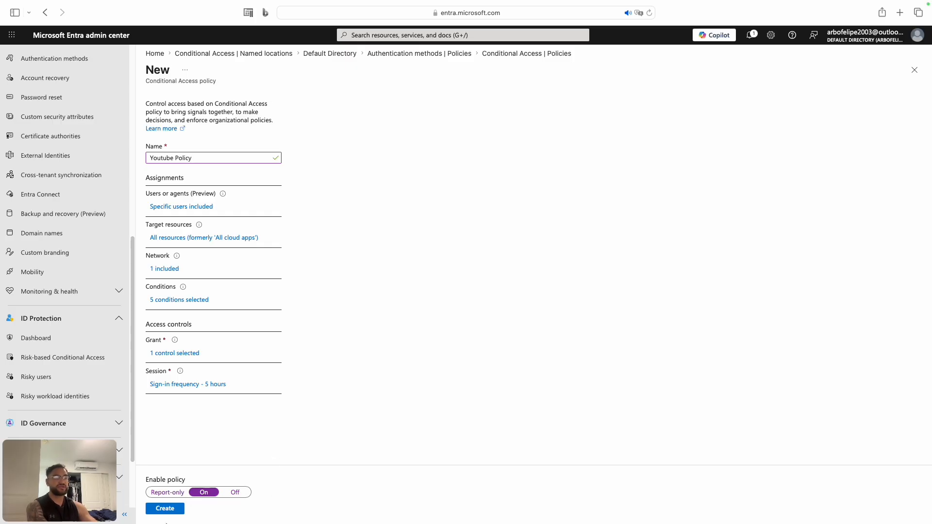
{"action": "left_click", "coordinate": [165, 510]}
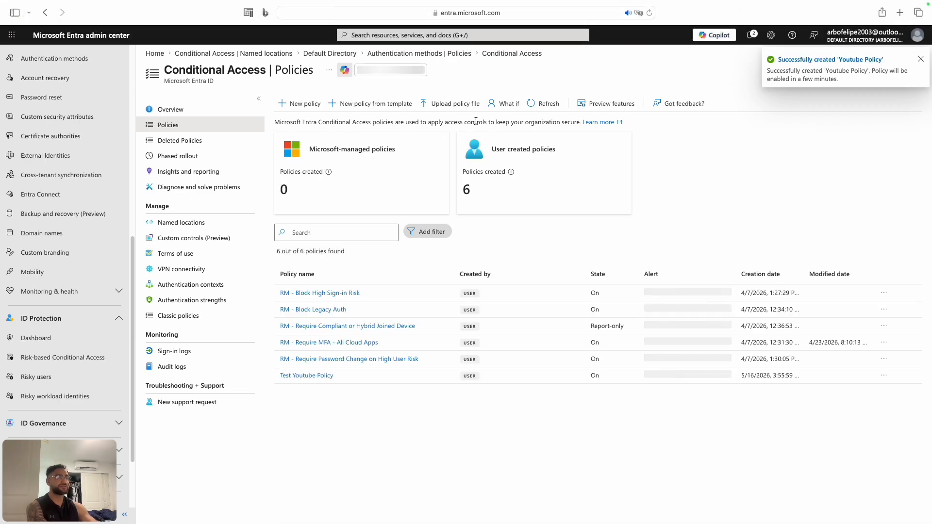
Open the What if test for Conditional Access policies, keep Users as the identity type, and choose the second listed user.
{"action": "left_click", "coordinate": [501, 108]}
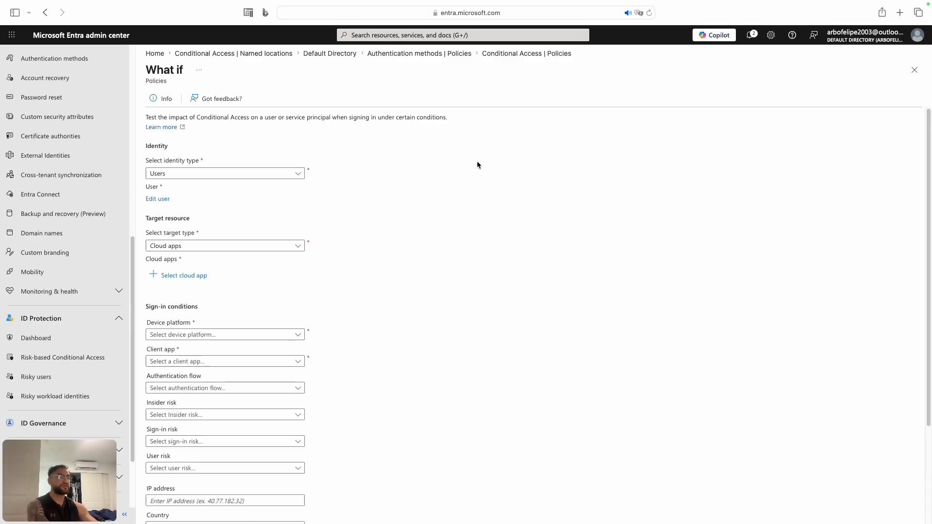
{"action": "left_click", "coordinate": [220, 176]}
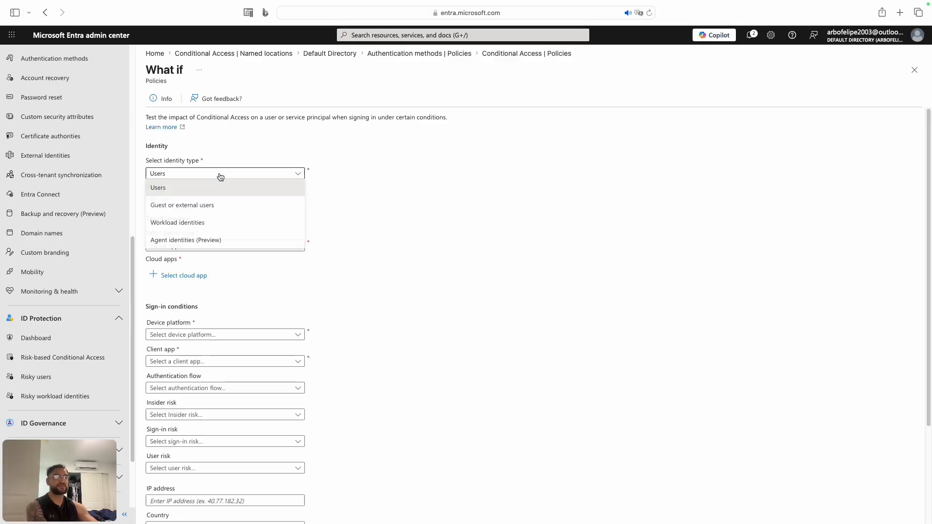
{"action": "left_click", "coordinate": [187, 261]}
{"action": "left_click", "coordinate": [158, 199]}
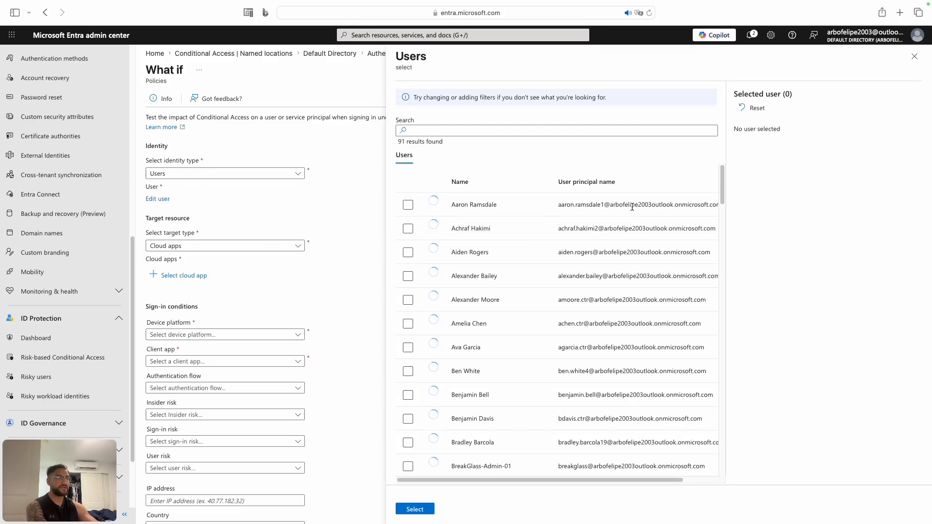
{"action": "scroll", "coordinate": [558, 291], "scroll_direction": "down", "scroll_amount": 5}
{"action": "scroll", "coordinate": [590, 256], "scroll_direction": "up", "scroll_amount": 1}
{"action": "scroll", "coordinate": [589, 255], "scroll_direction": "up", "scroll_amount": 3}
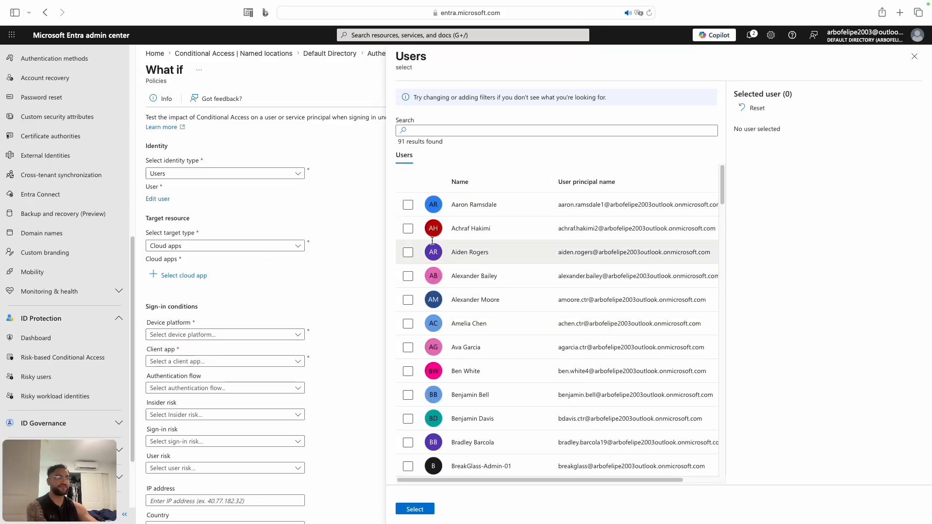
{"action": "left_click", "coordinate": [406, 230]}
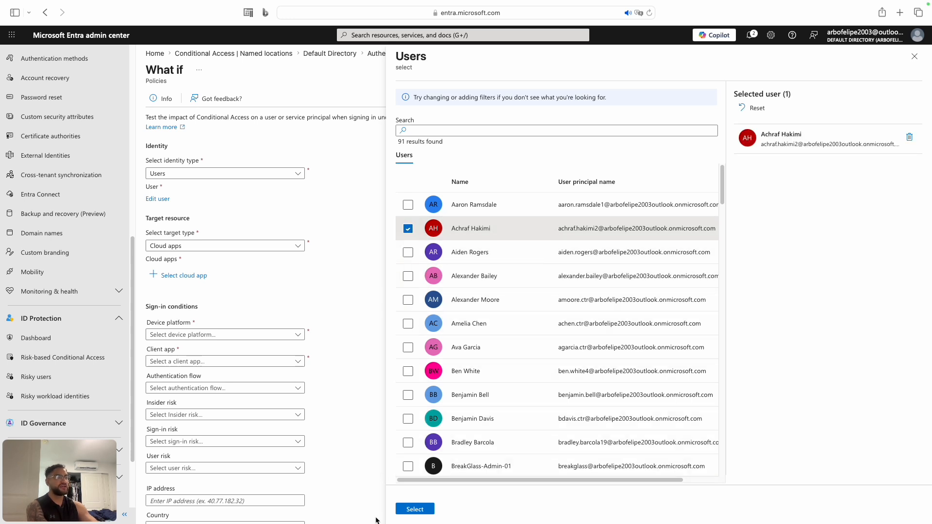
{"action": "left_click", "coordinate": [415, 509]}
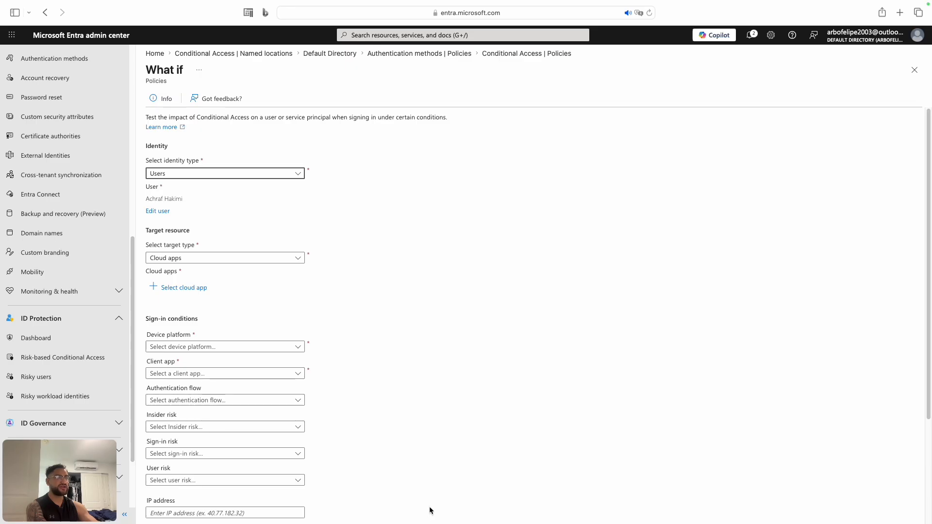
Keep Cloud apps as the What if target type and select My Apps as the cloud app.
{"action": "left_click", "coordinate": [167, 259]}
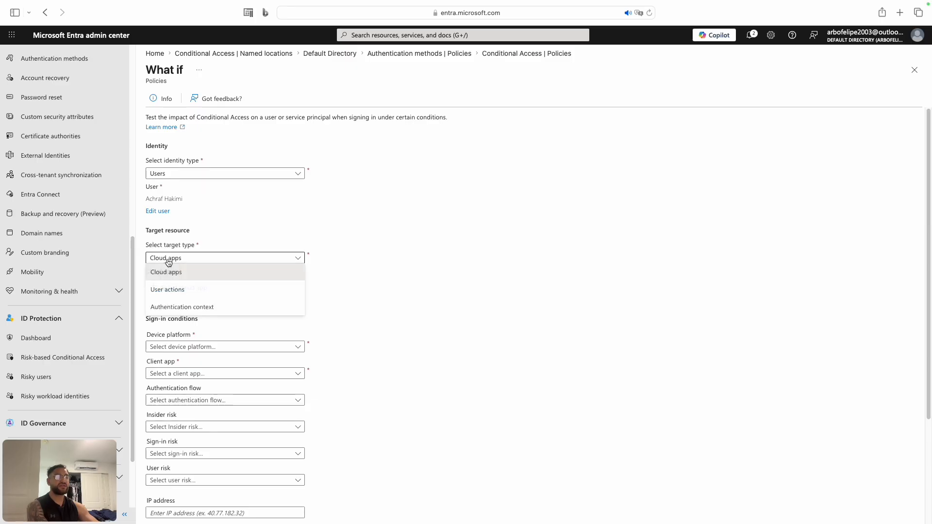
{"action": "left_click", "coordinate": [374, 285]}
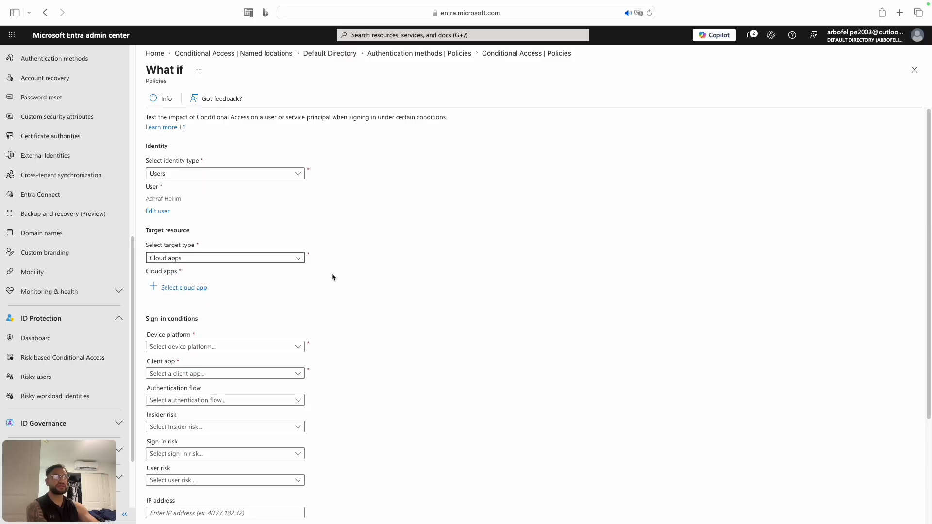
{"action": "left_click", "coordinate": [199, 289]}
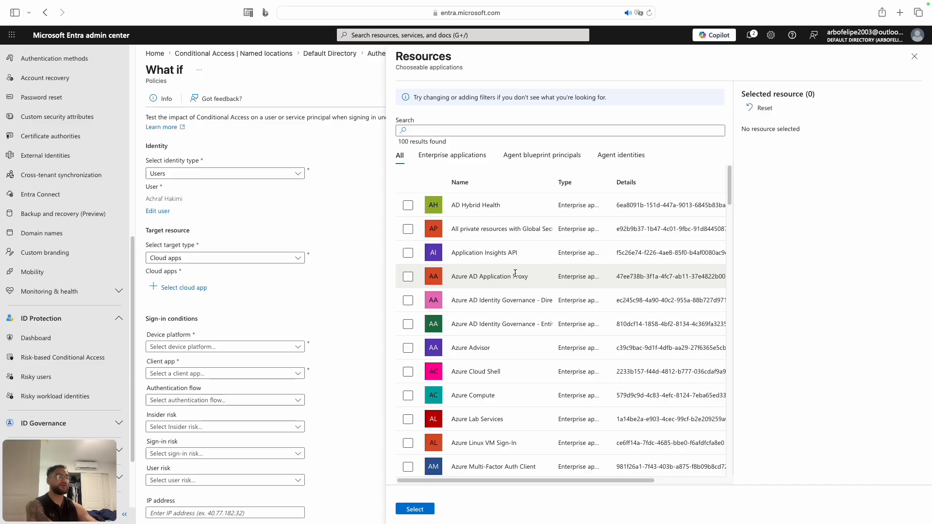
{"action": "scroll", "coordinate": [519, 292], "scroll_direction": "down", "scroll_amount": 15}
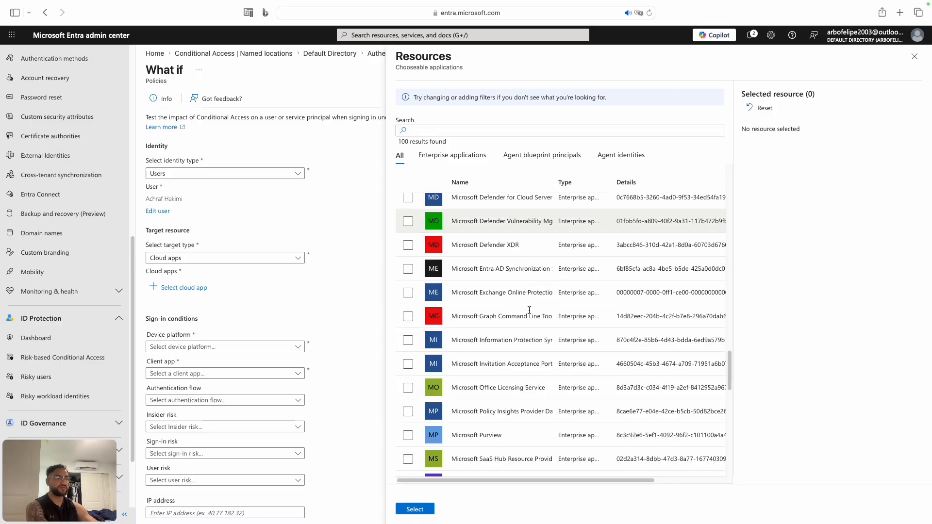
{"action": "scroll", "coordinate": [528, 310], "scroll_direction": "down", "scroll_amount": 10}
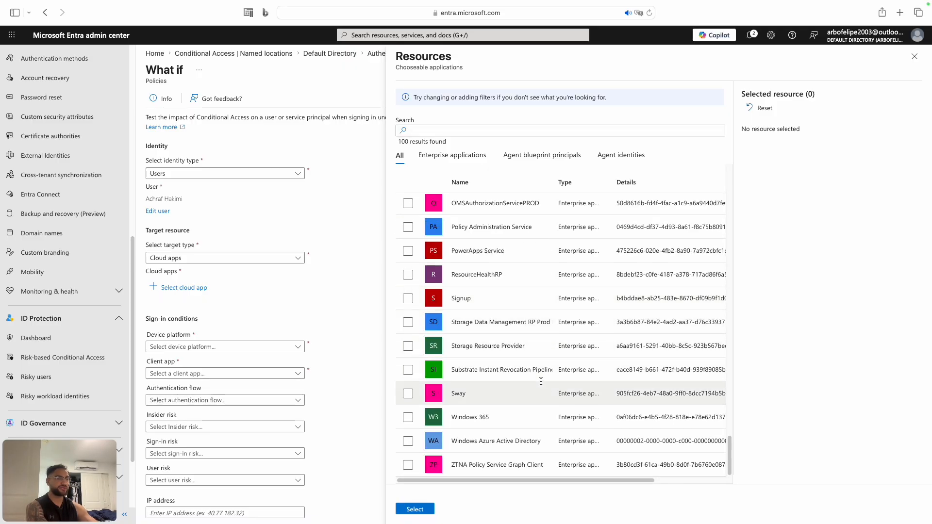
{"action": "scroll", "coordinate": [540, 381], "scroll_direction": "up", "scroll_amount": 5}
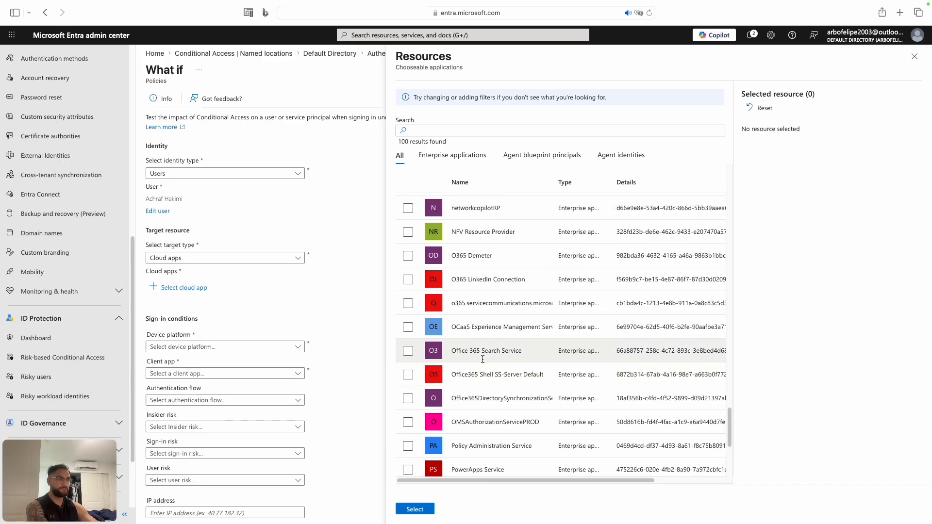
{"action": "scroll", "coordinate": [482, 358], "scroll_direction": "up", "scroll_amount": 3}
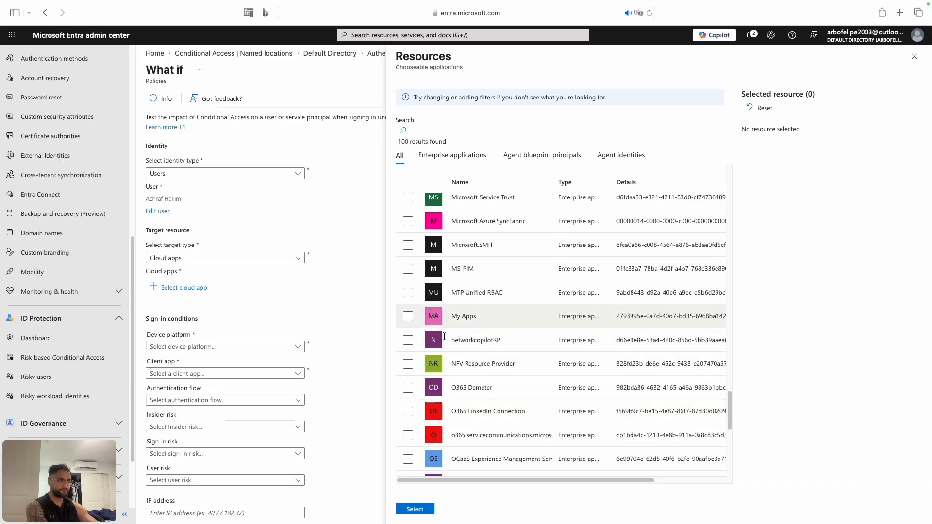
{"action": "left_click", "coordinate": [447, 324]}
{"action": "left_click", "coordinate": [415, 509]}
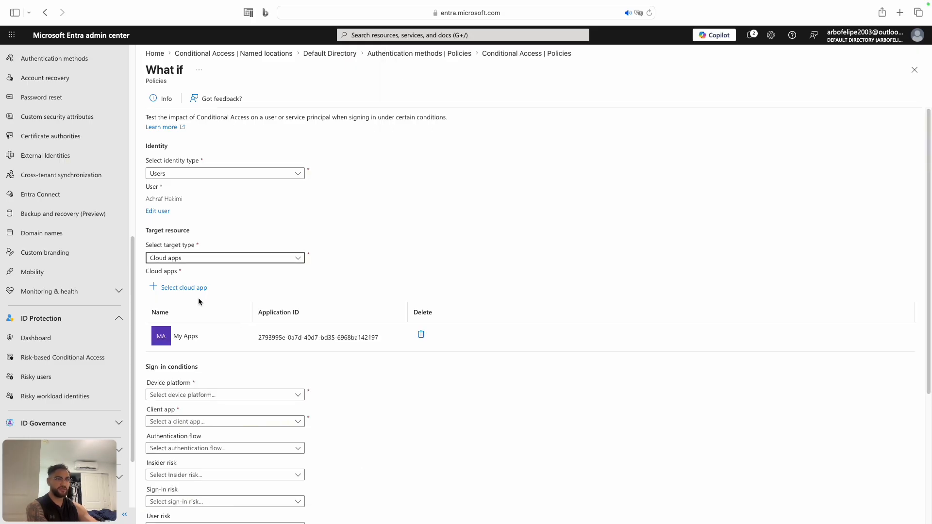
Set the device platform to macOS and the client app to Mobile apps and desktop clients - Exchange ActiveSync clients (supported platforms).
{"action": "scroll", "coordinate": [210, 291], "scroll_direction": "down", "scroll_amount": 3}
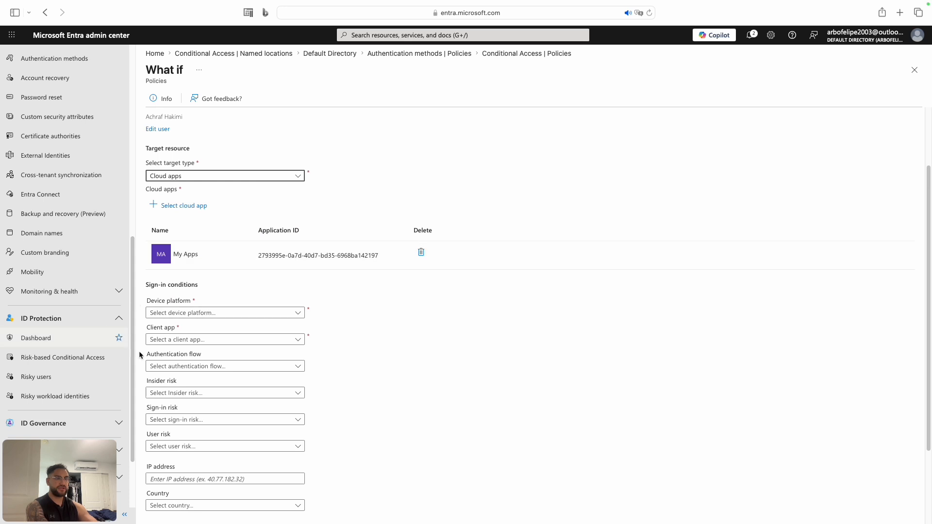
{"action": "left_click", "coordinate": [208, 313]}
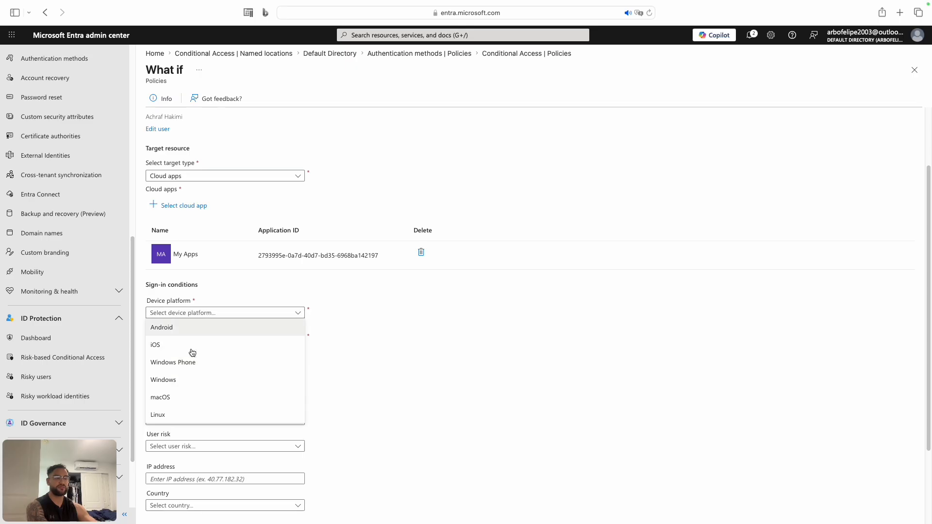
{"action": "left_click", "coordinate": [181, 396]}
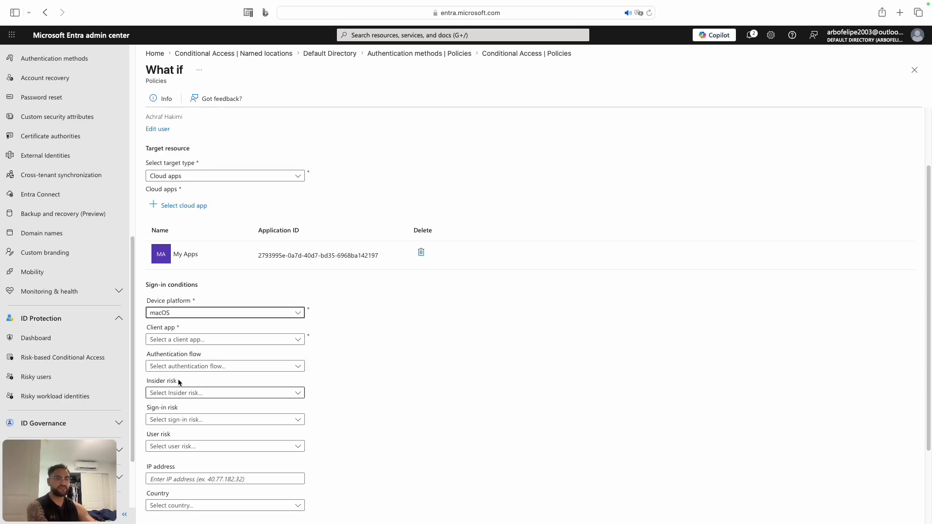
{"action": "left_click", "coordinate": [188, 339]}
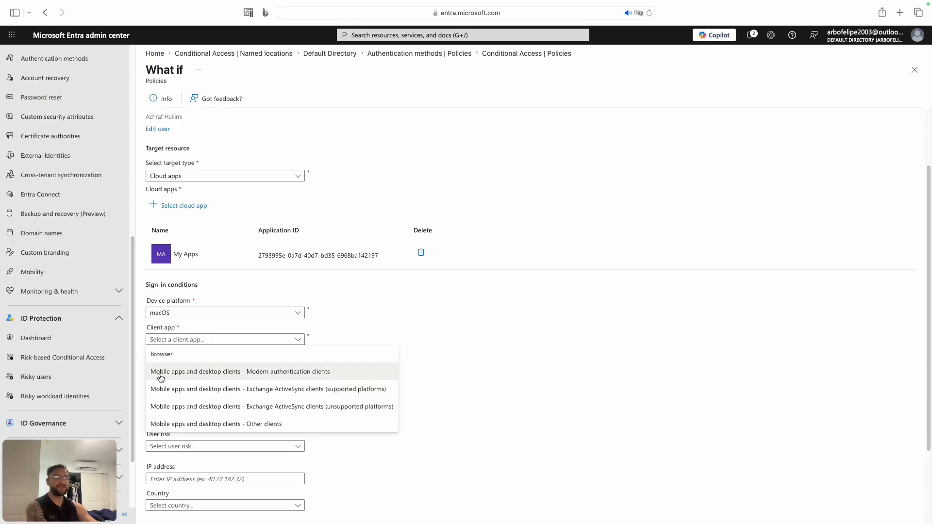
{"action": "left_click", "coordinate": [231, 390]}
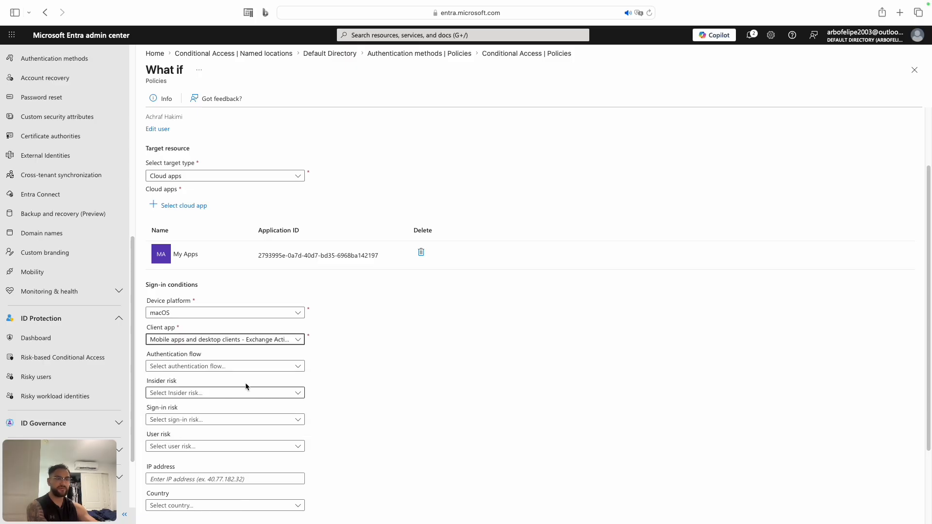
Check the authentication flow and insider risk choices without selecting any, and set both sign-in risk and user risk to High.
{"action": "left_click", "coordinate": [202, 368]}
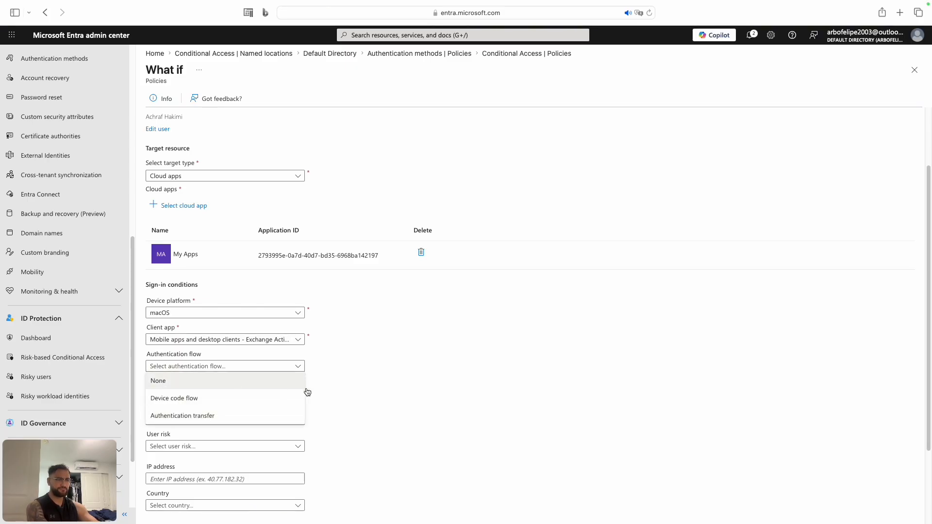
{"action": "left_click", "coordinate": [342, 377]}
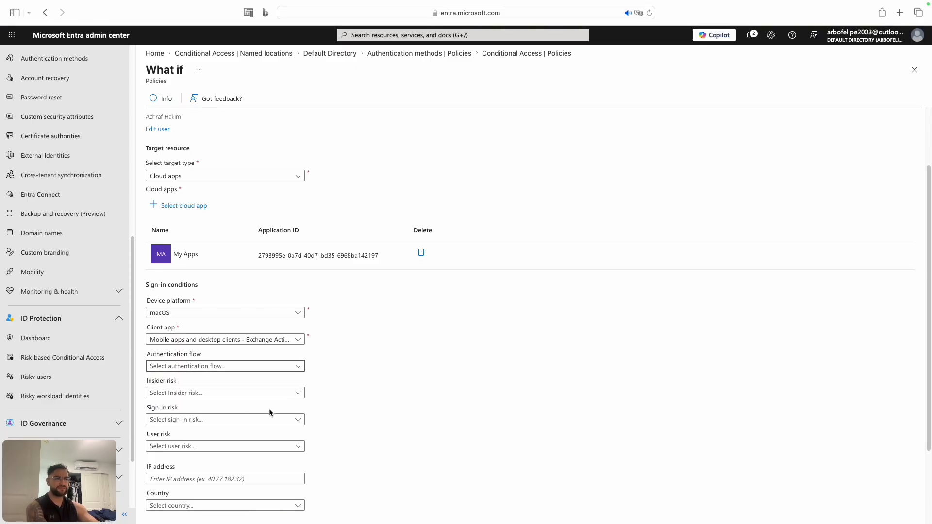
{"action": "scroll", "coordinate": [248, 401], "scroll_direction": "down", "scroll_amount": 2}
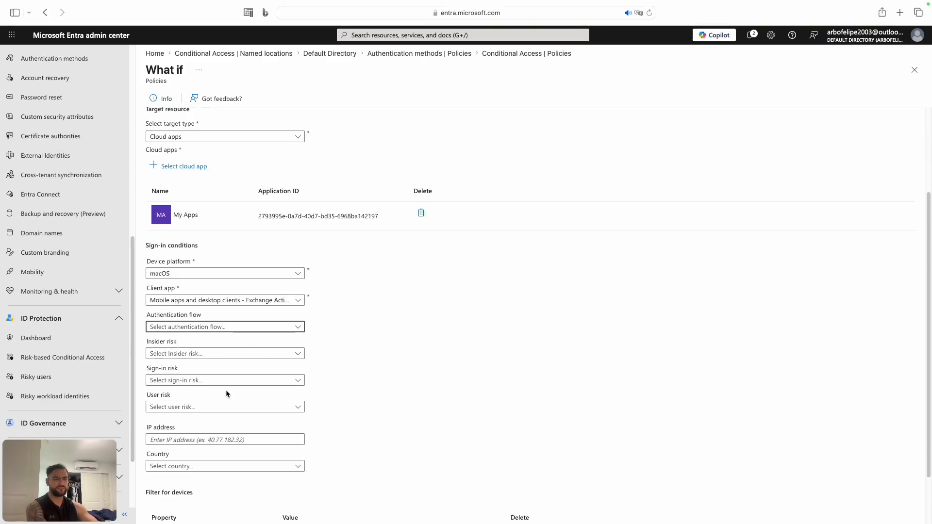
{"action": "left_click", "coordinate": [182, 357]}
{"action": "left_click", "coordinate": [378, 324]}
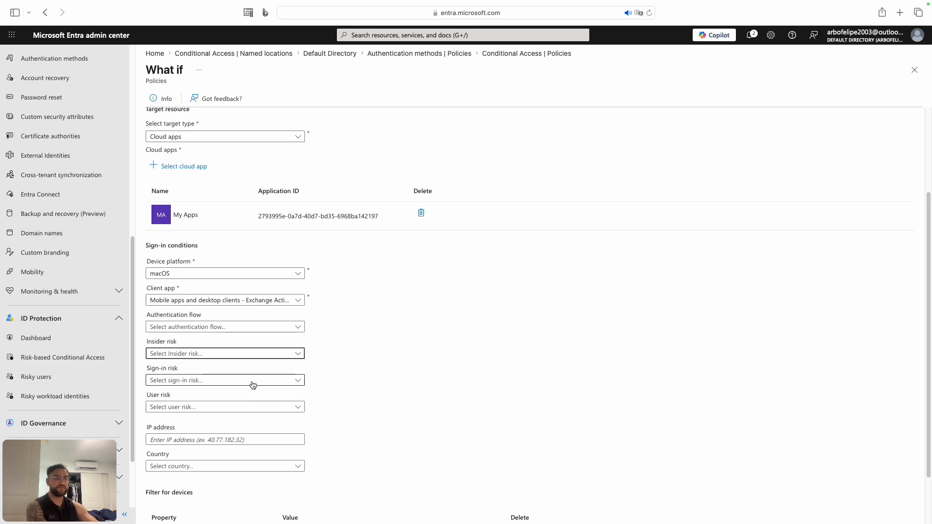
{"action": "scroll", "coordinate": [262, 382], "scroll_direction": "down", "scroll_amount": 1}
{"action": "left_click", "coordinate": [239, 377]}
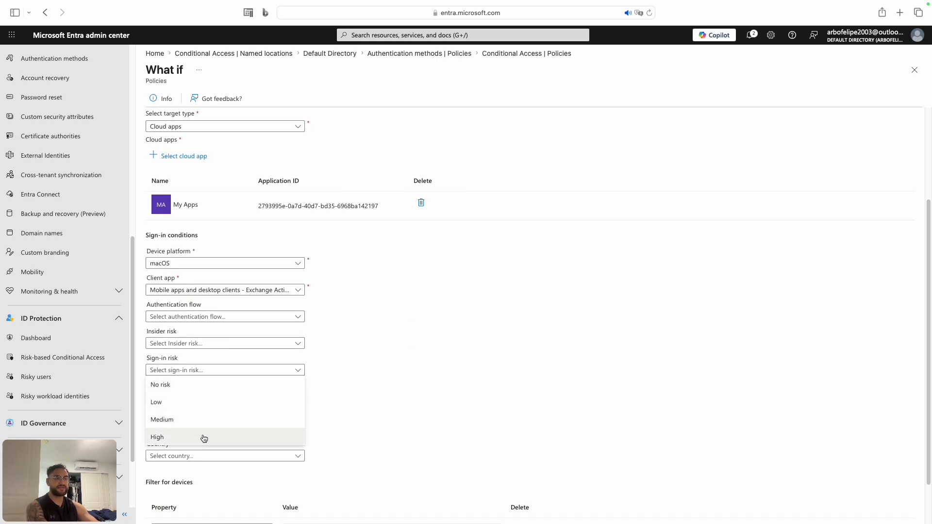
{"action": "left_click", "coordinate": [204, 437]}
{"action": "left_click", "coordinate": [195, 405]}
{"action": "left_click", "coordinate": [184, 464]}
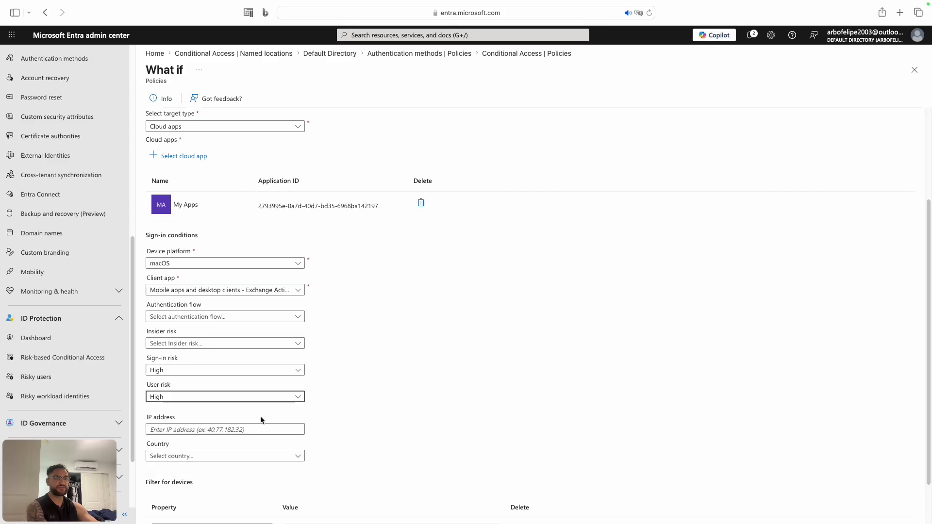
Set the sign-in country to France.
{"action": "scroll", "coordinate": [293, 359], "scroll_direction": "down", "scroll_amount": 3}
{"action": "left_click", "coordinate": [165, 401]}
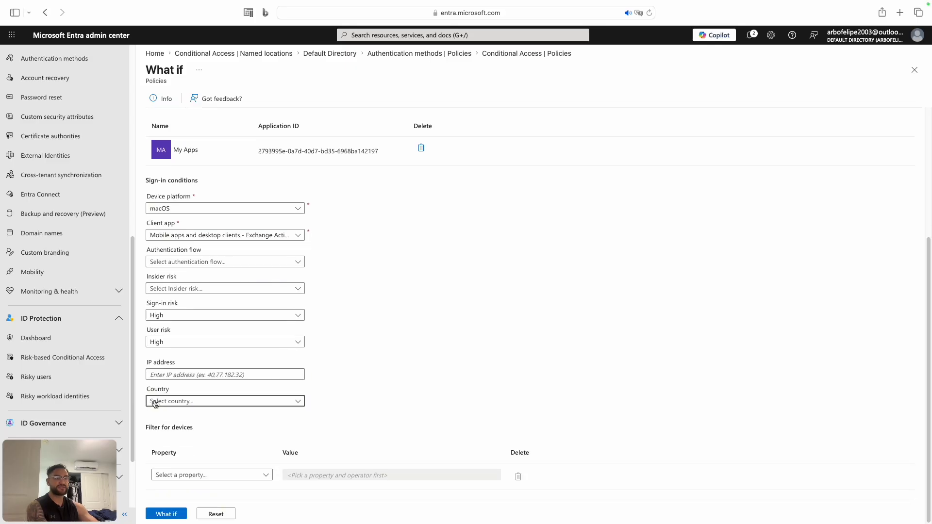
{"action": "scroll", "coordinate": [352, 481], "scroll_direction": "down", "scroll_amount": 1}
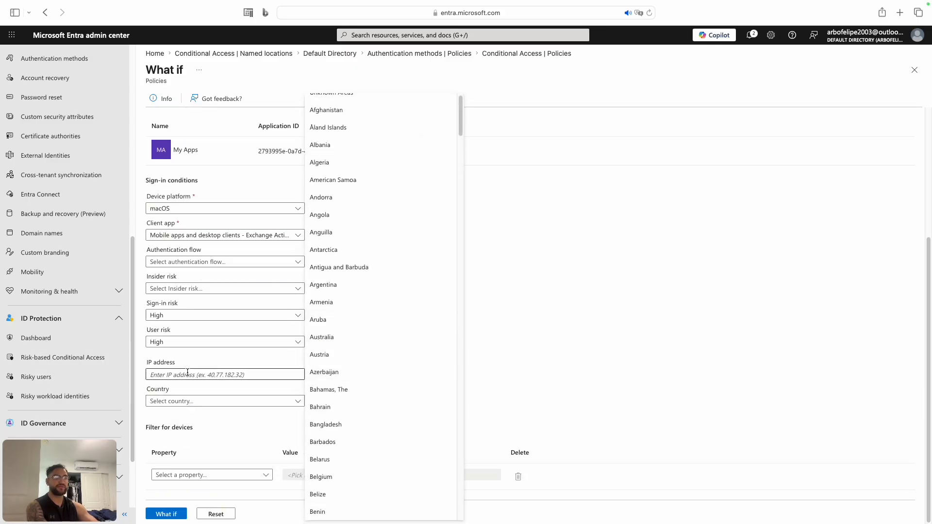
{"action": "scroll", "coordinate": [367, 275], "scroll_direction": "down", "scroll_amount": 4}
{"action": "scroll", "coordinate": [366, 271], "scroll_direction": "up", "scroll_amount": 4}
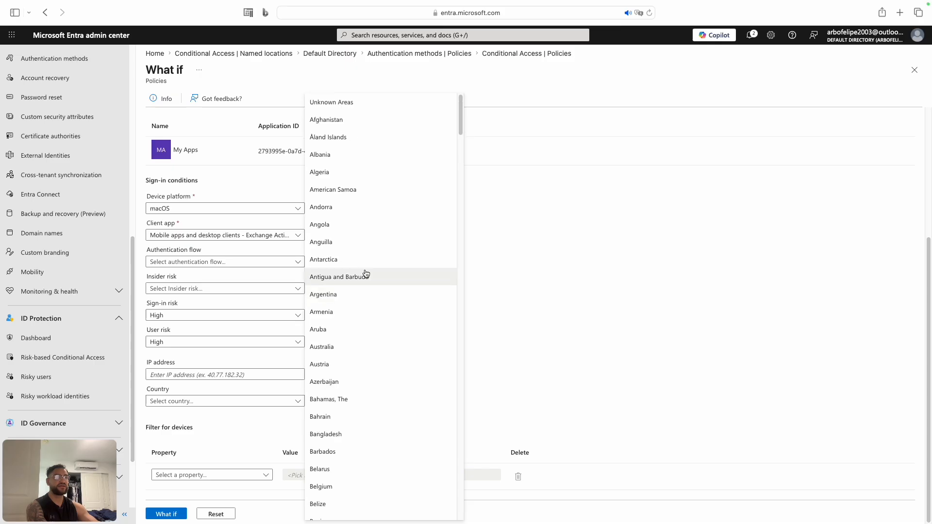
{"action": "scroll", "coordinate": [366, 270], "scroll_direction": "down", "scroll_amount": 10}
{"action": "scroll", "coordinate": [365, 272], "scroll_direction": "down", "scroll_amount": 15}
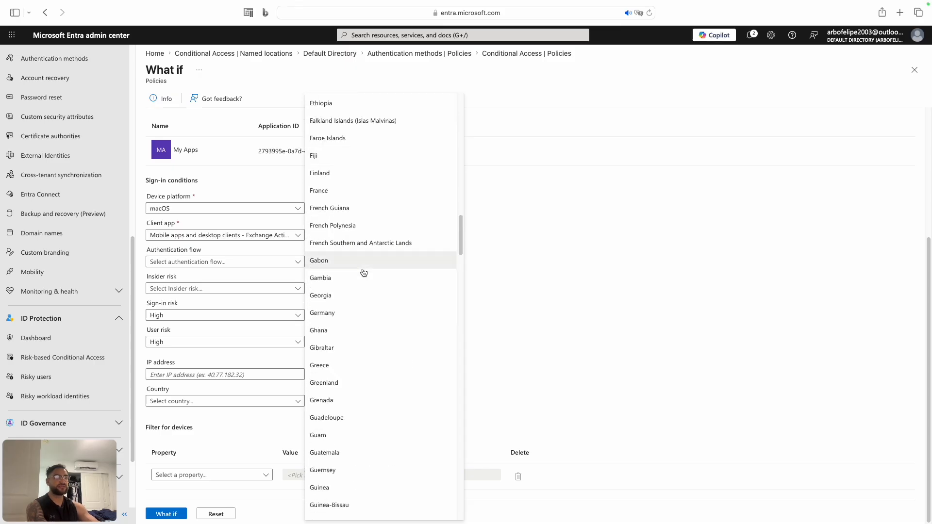
{"action": "left_click", "coordinate": [334, 191]}
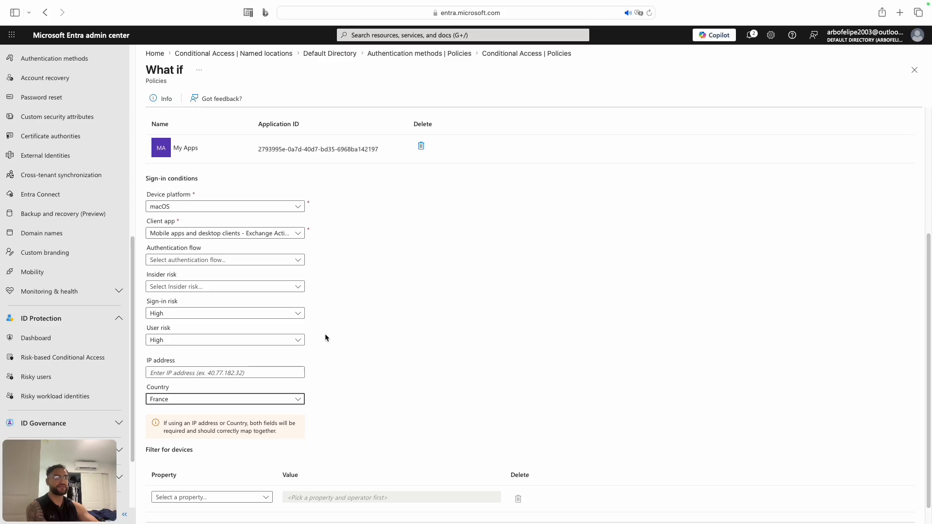
Set the IP address to 195.254.160.193 and run the What if evaluation.
{"action": "scroll", "coordinate": [321, 364], "scroll_direction": "down", "scroll_amount": 3}
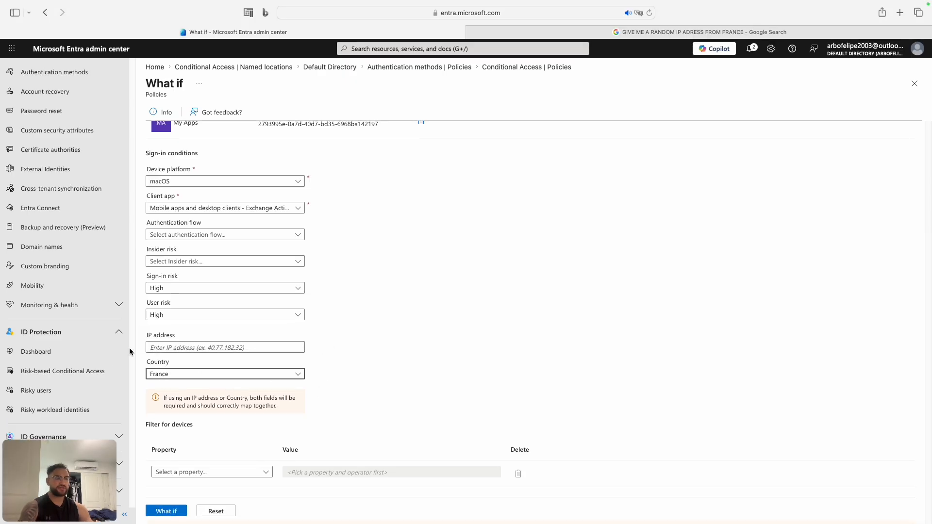
{"action": "left_click", "coordinate": [148, 348]}
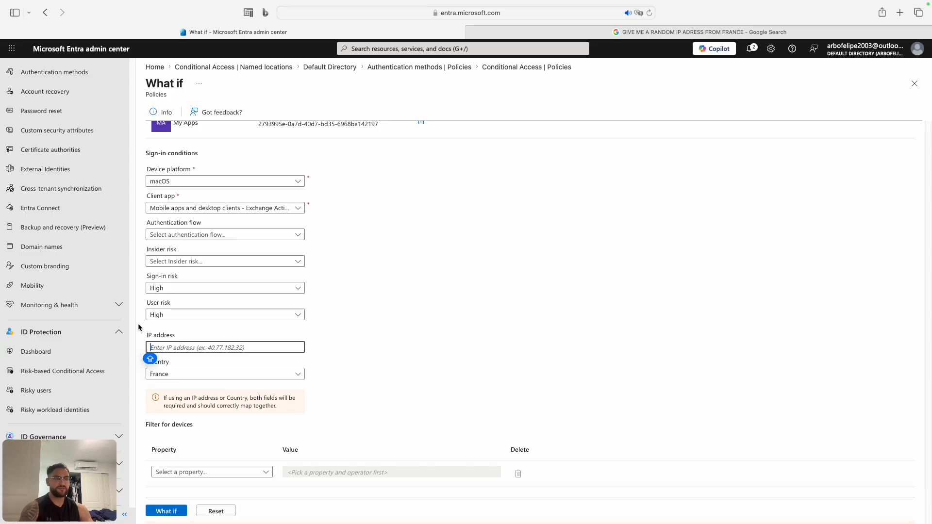
{"action": "type", "text": "195.254.160.193"}
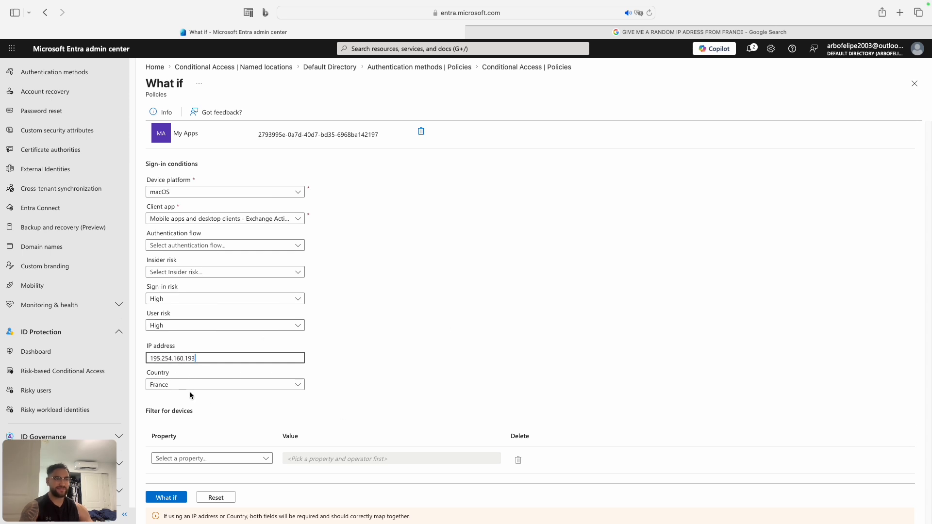
{"action": "left_click", "coordinate": [168, 497]}
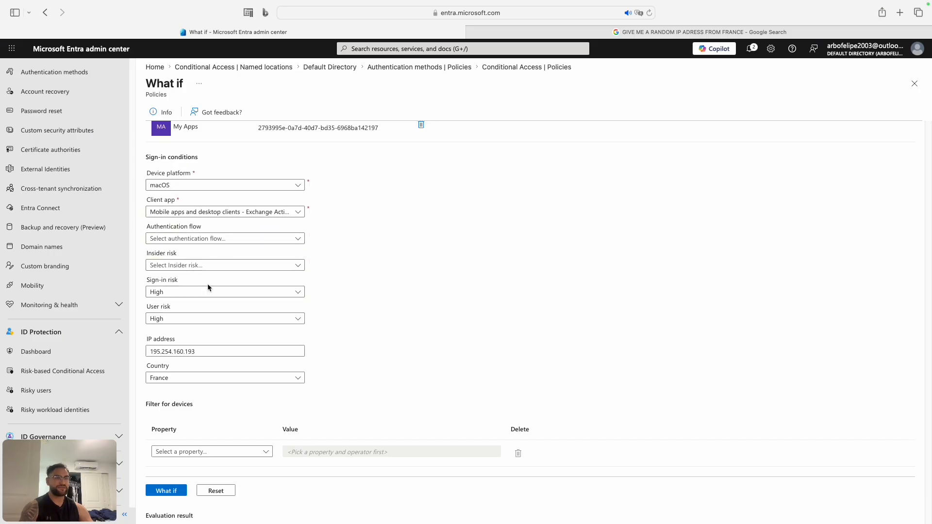
Review which policies will apply against the test conditions, and close the What if test.
{"action": "scroll", "coordinate": [208, 287], "scroll_direction": "down", "scroll_amount": 5}
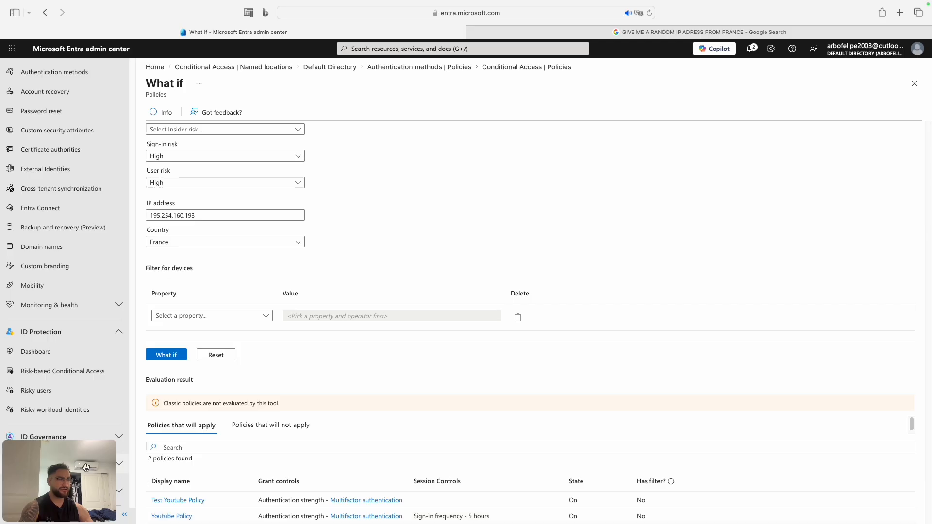
{"action": "mouse_move", "coordinate": [198, 521]}
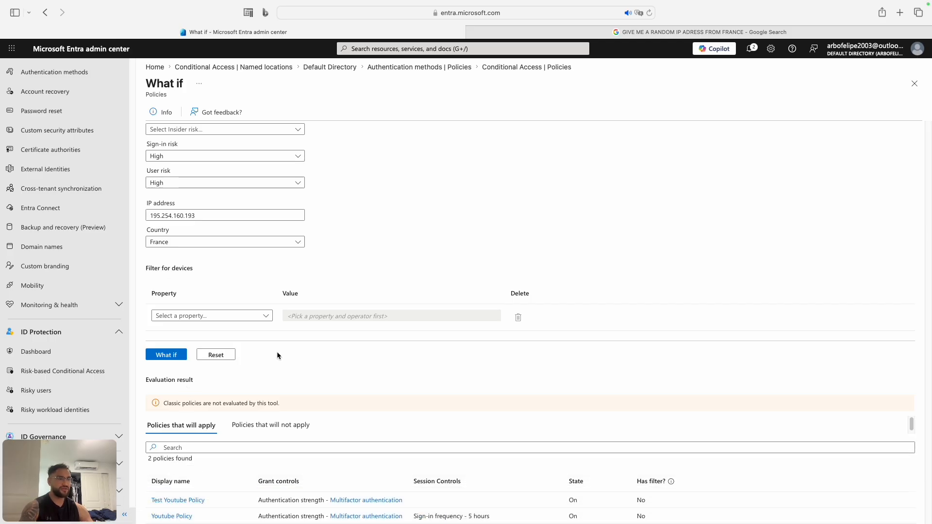
{"action": "scroll", "coordinate": [279, 357], "scroll_direction": "up", "scroll_amount": 6}
{"action": "scroll", "coordinate": [225, 321], "scroll_direction": "down", "scroll_amount": 6}
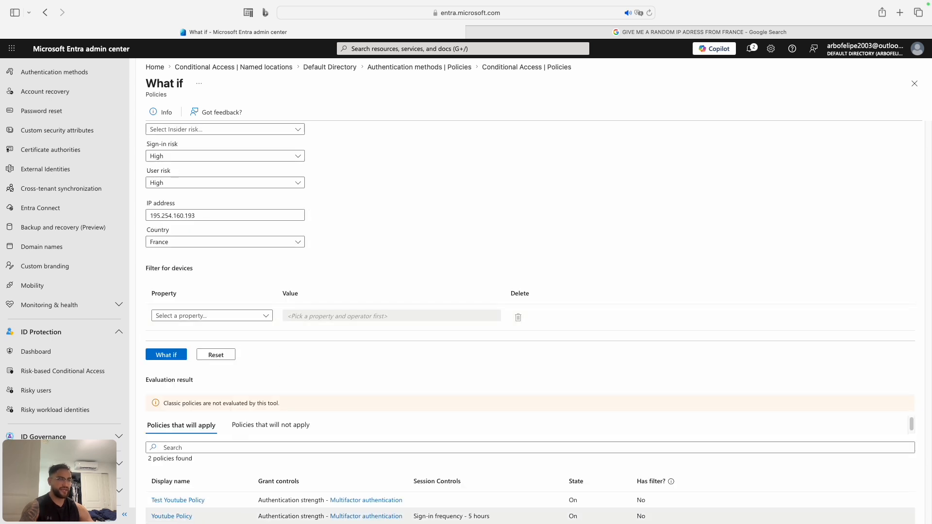
{"action": "scroll", "coordinate": [278, 267], "scroll_direction": "up", "scroll_amount": 7}
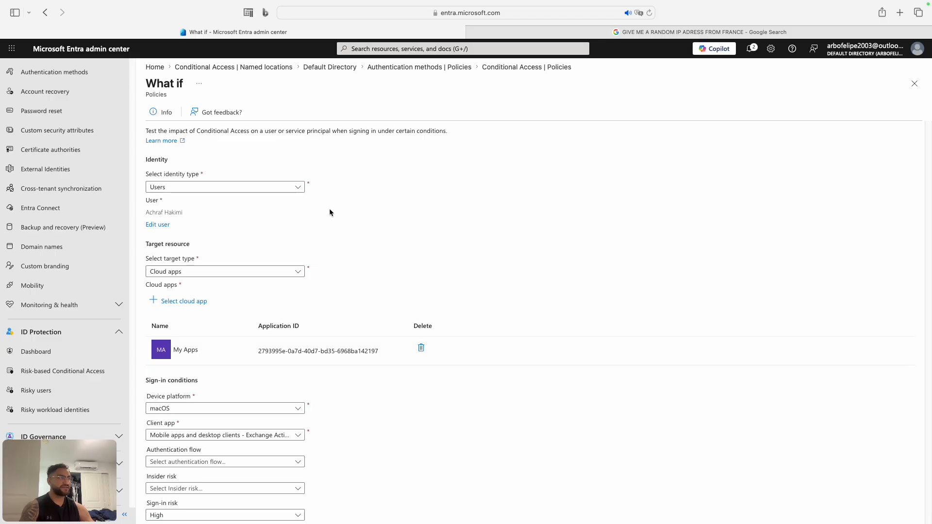
{"action": "scroll", "coordinate": [329, 213], "scroll_direction": "down", "scroll_amount": 7}
{"action": "left_click", "coordinate": [912, 85]}
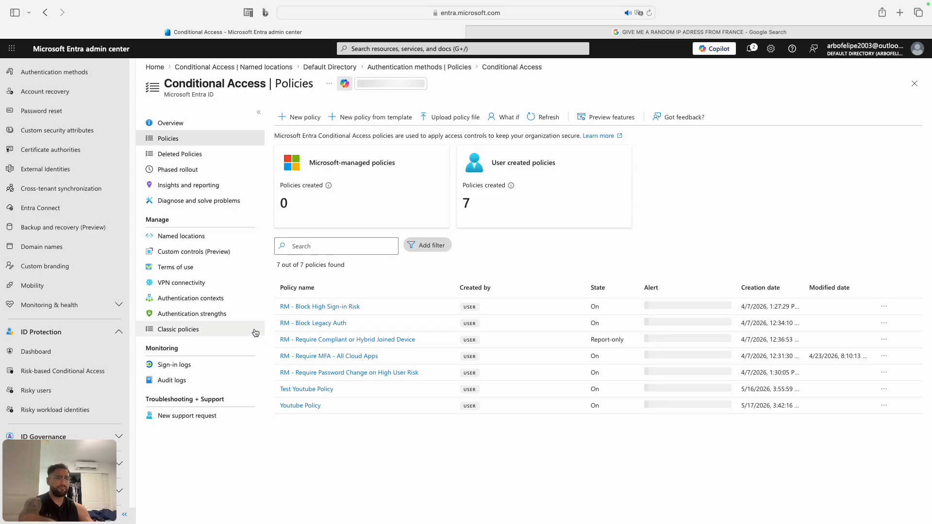
View the Conditional Access sign-in logs and audit logs, and return to the policies list.
{"action": "left_click", "coordinate": [175, 367]}
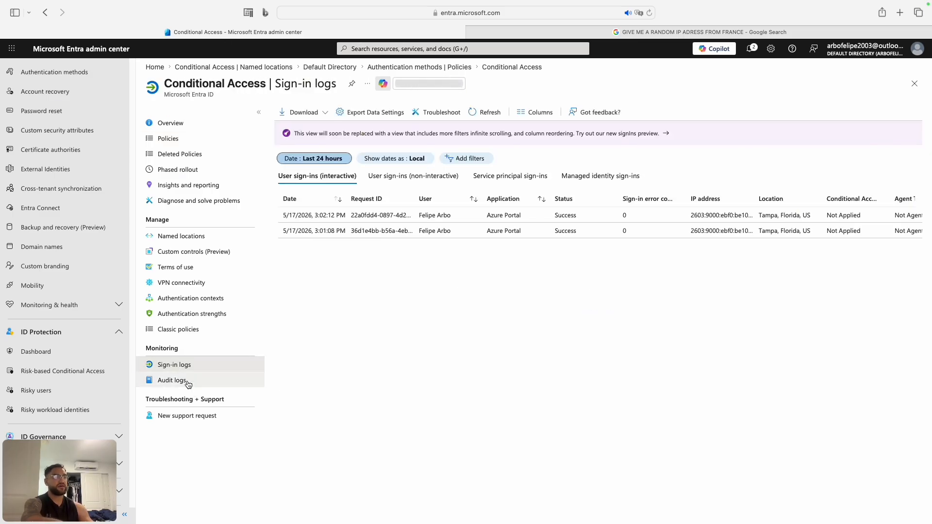
{"action": "left_click", "coordinate": [189, 384]}
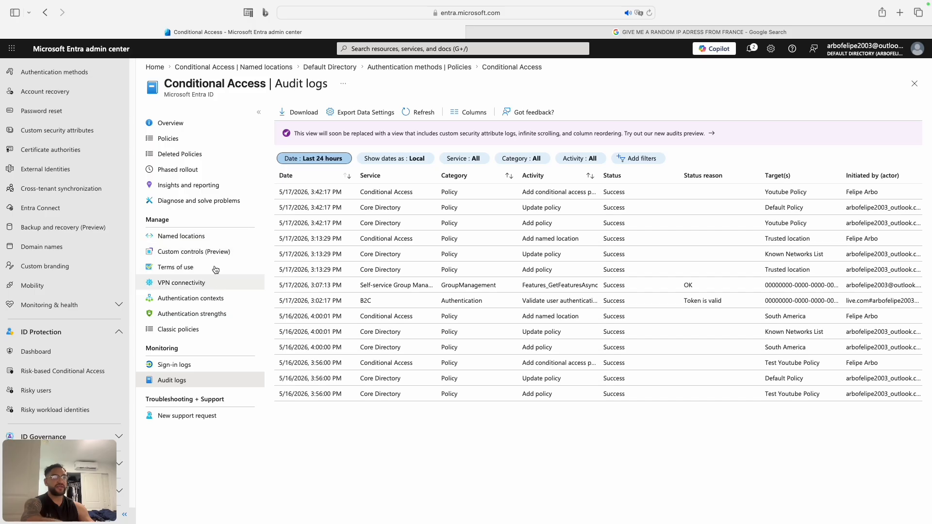
{"action": "left_click", "coordinate": [170, 138]}
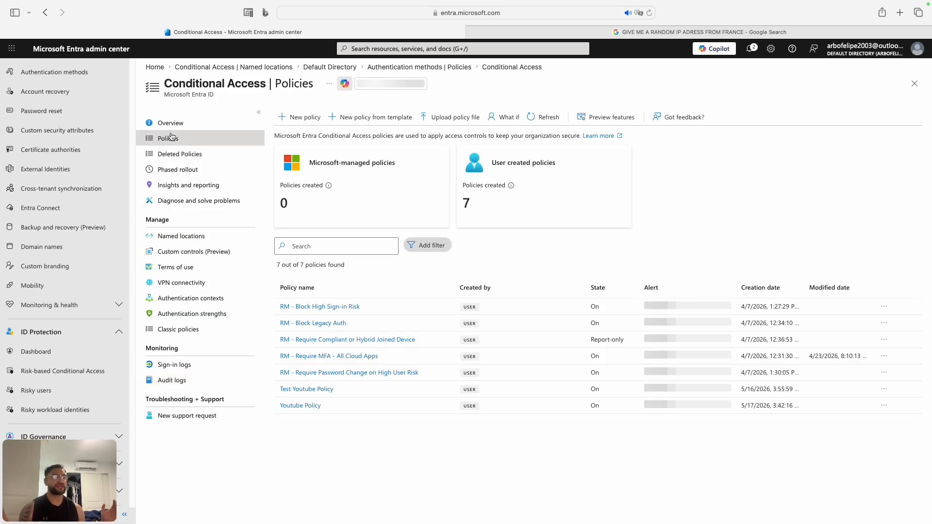